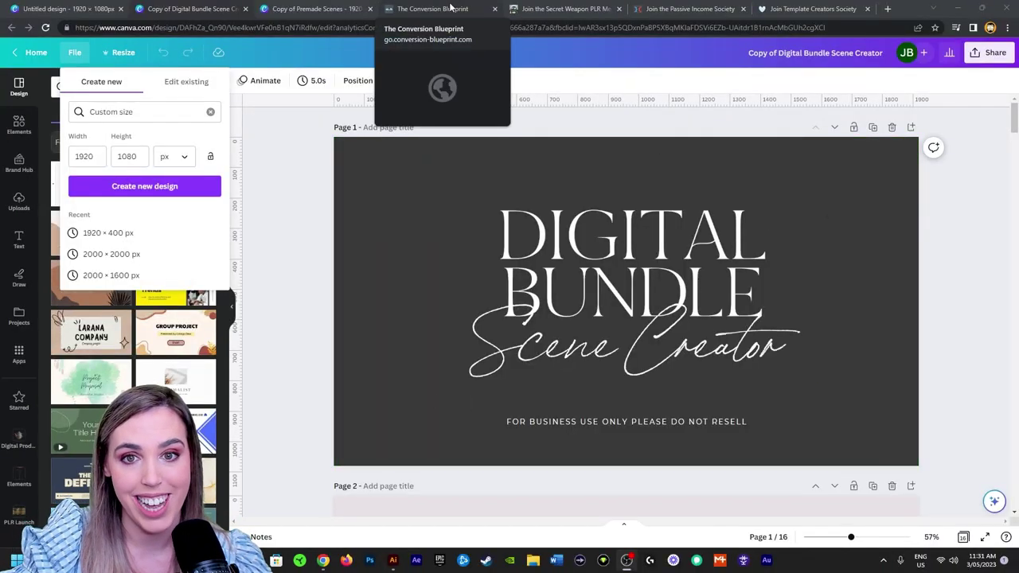
- Look over the Conversion Blueprint, Secret Weapon PLR and Template Creators Society sales pages as examples of product bundle scenes
click(434, 9)
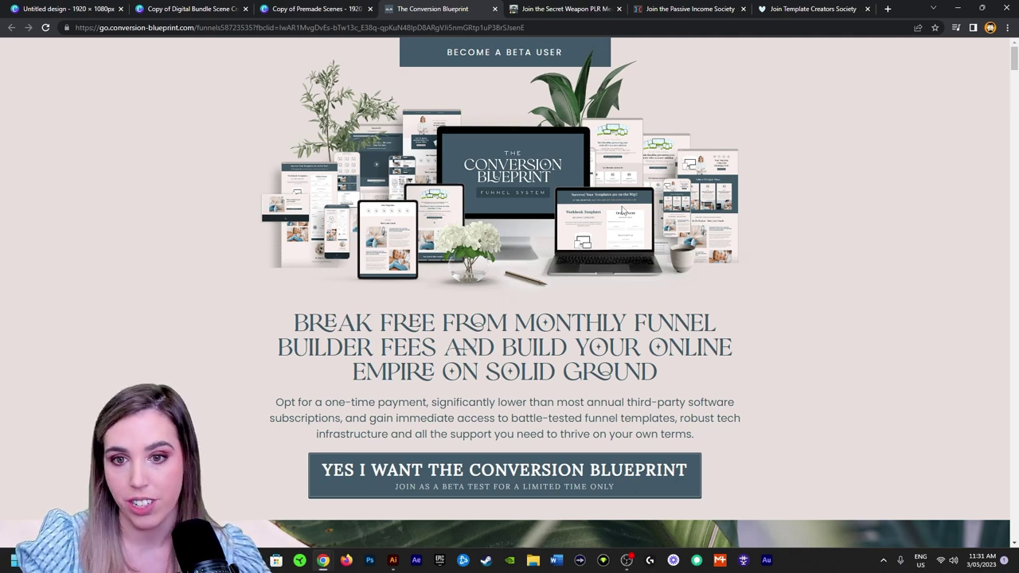
click(561, 10)
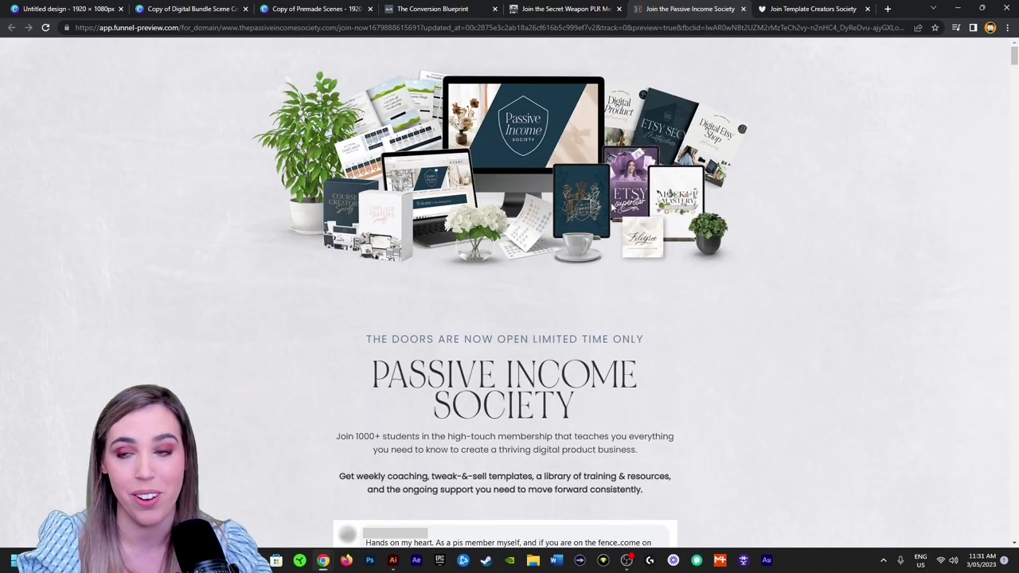
click(811, 9)
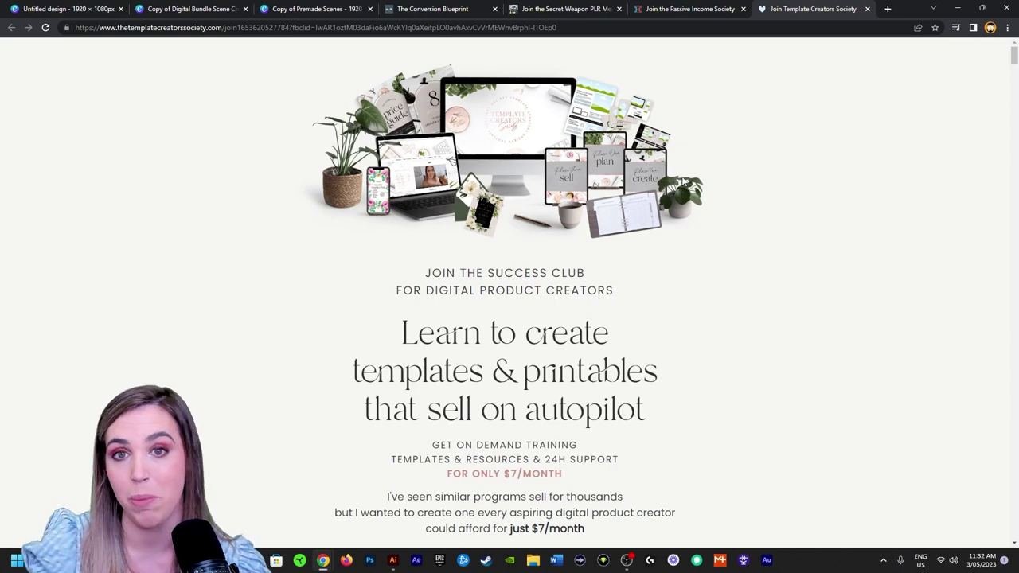
- Return to the Copy of Digital Bundle Scene Creator design and examine the device mock-ups on page 2
click(175, 8)
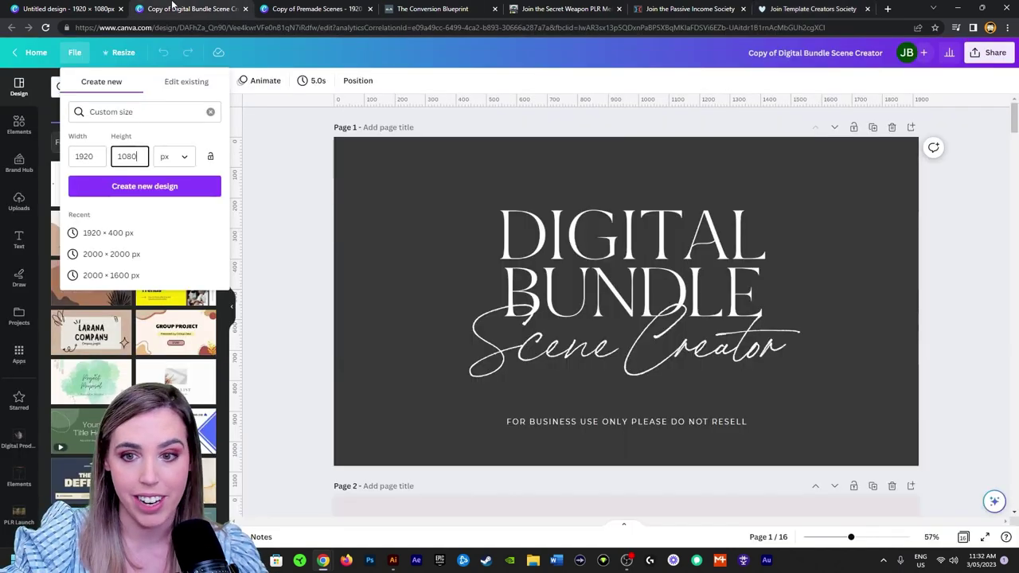
click(964, 537)
click(963, 537)
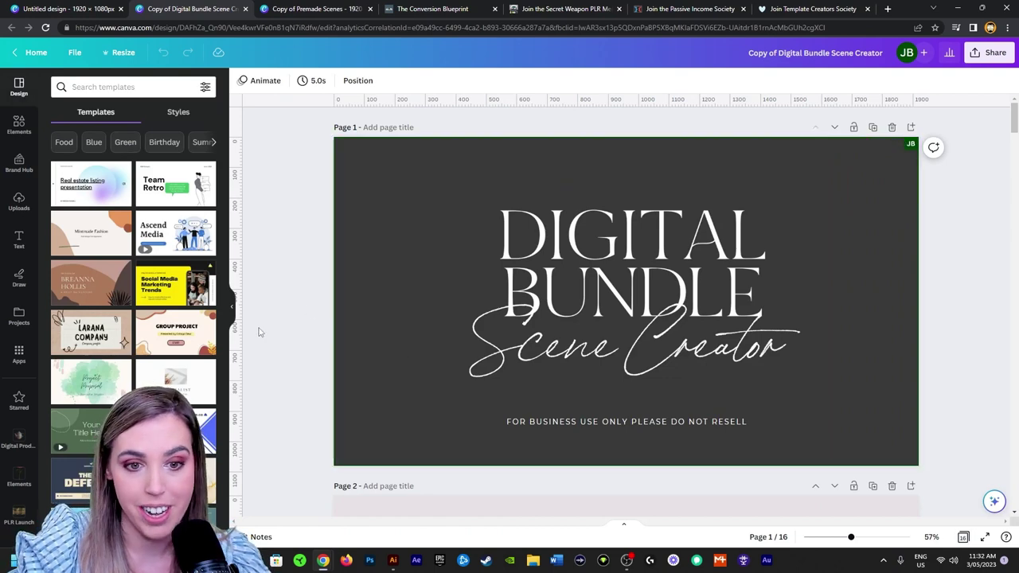
click(232, 308)
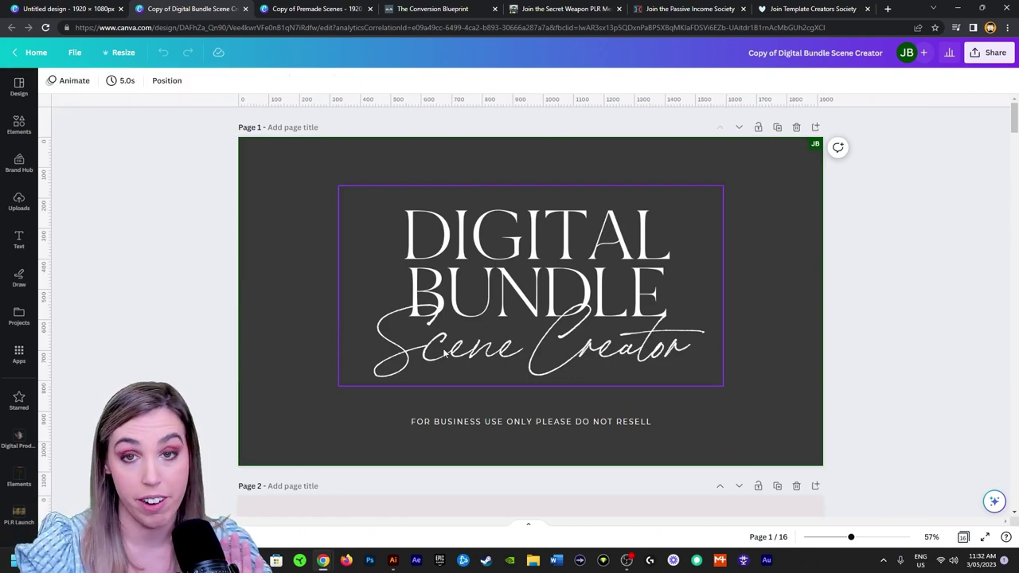
scroll(325, 414, down, 5)
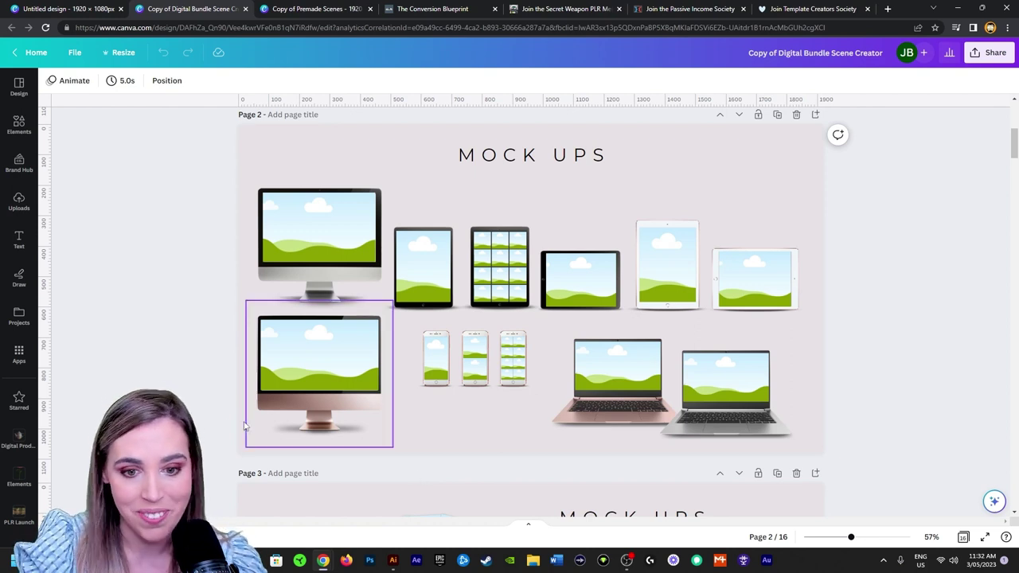
scroll(473, 273, down, 1)
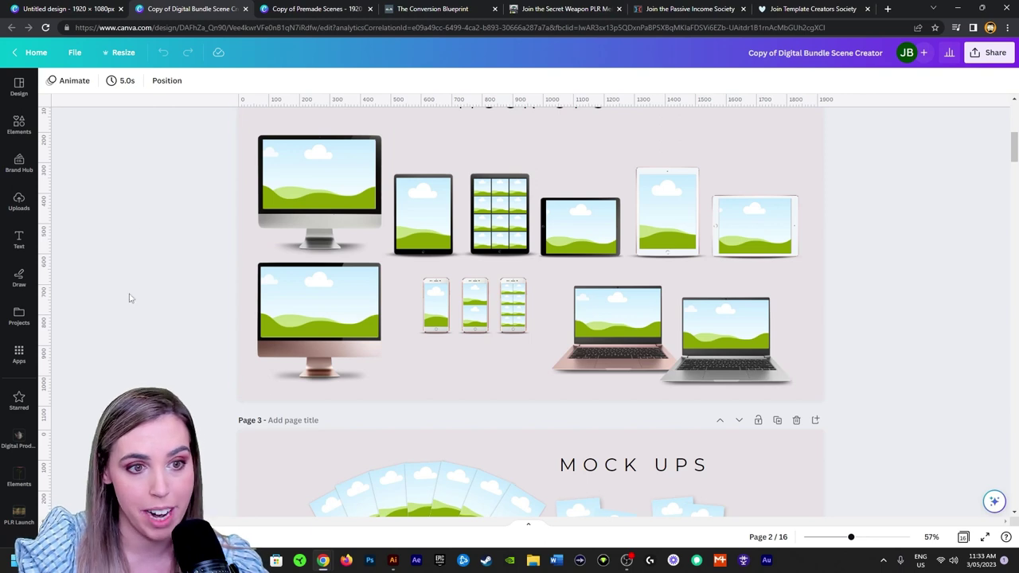
- Search the photo elements for "flowers" and try the sunset flower field photo in the grid tablet mock-up on page 2
click(19, 125)
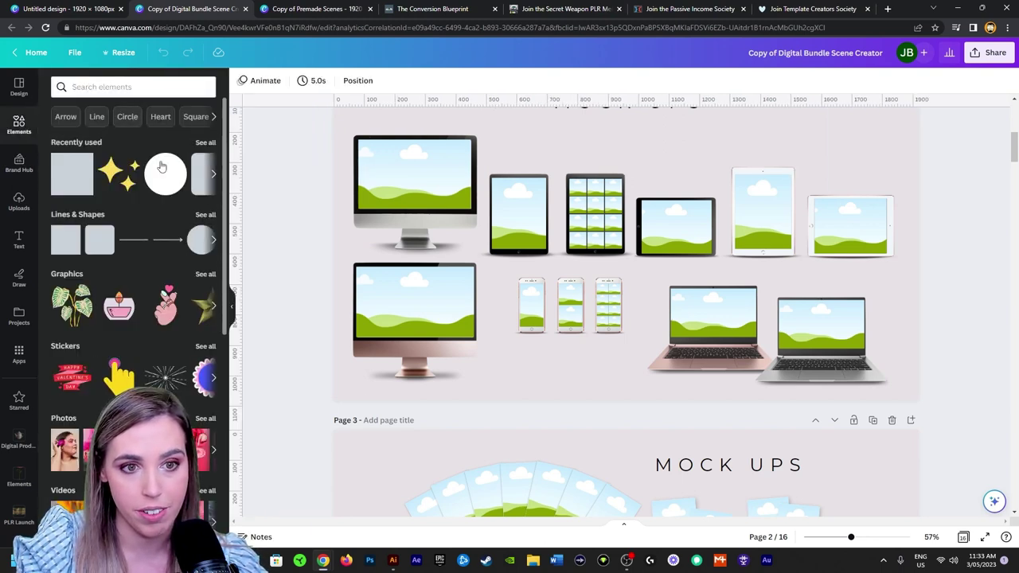
click(114, 86)
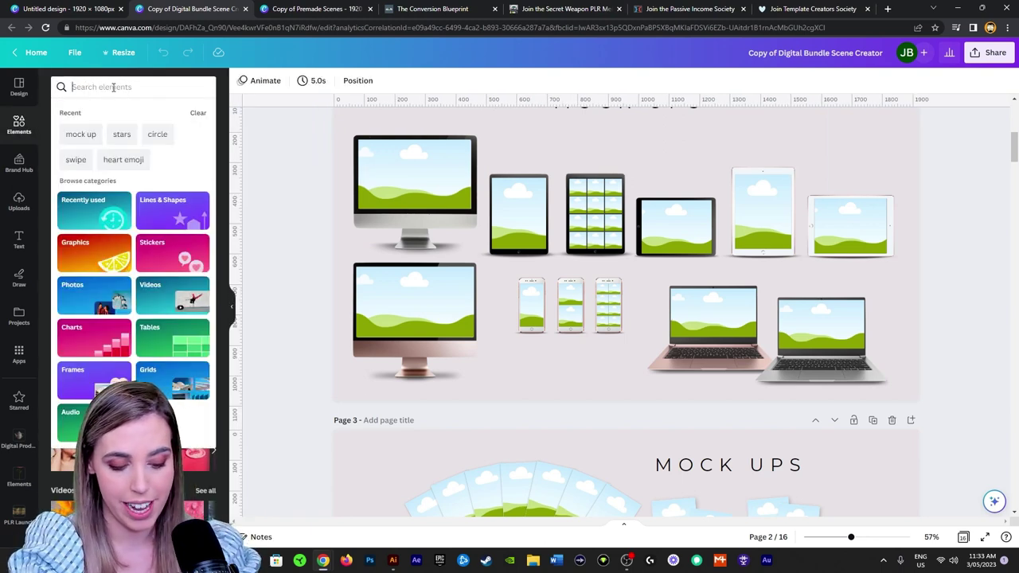
text(flowers)
key(Return)
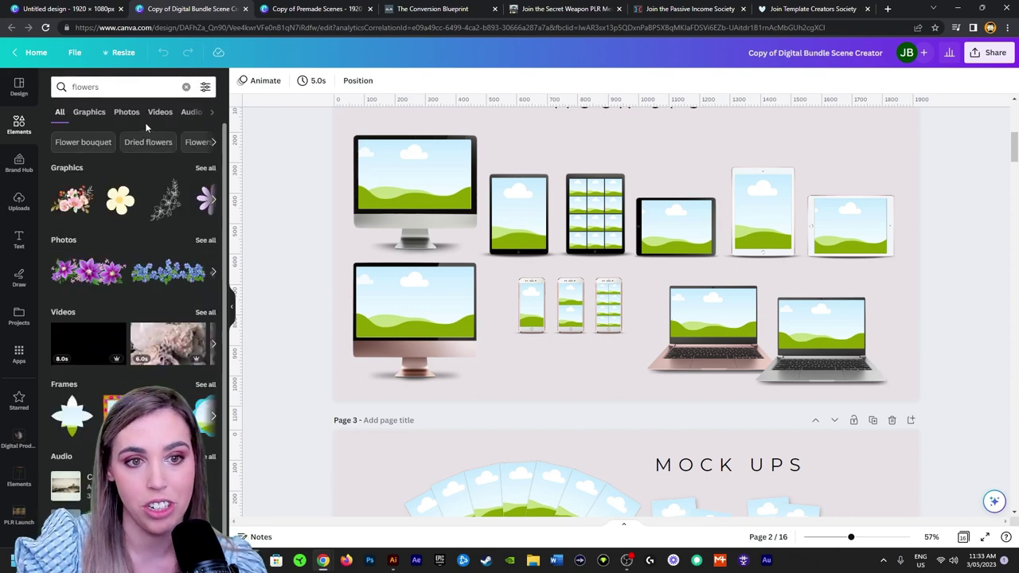
click(127, 112)
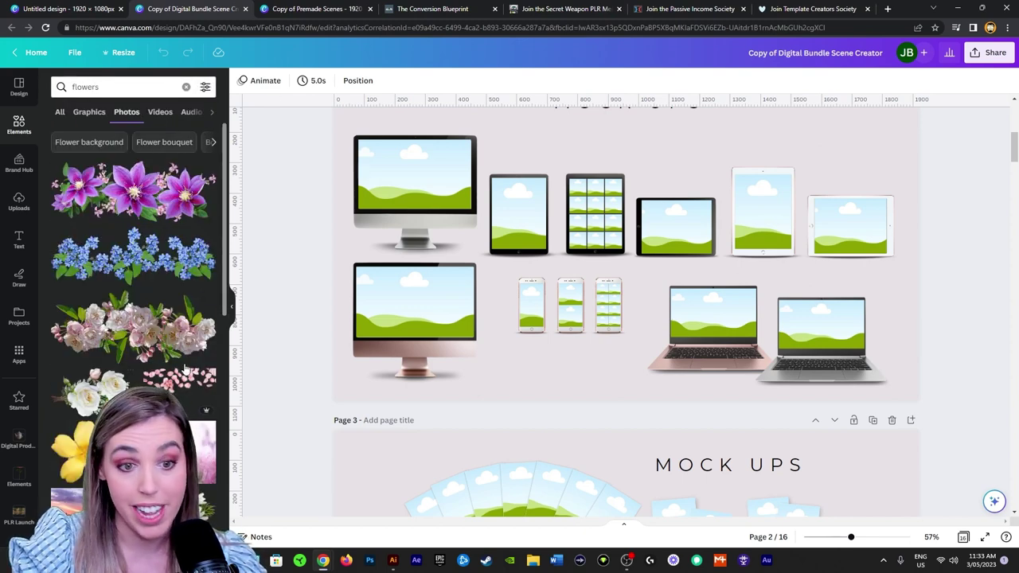
scroll(119, 376, down, 2)
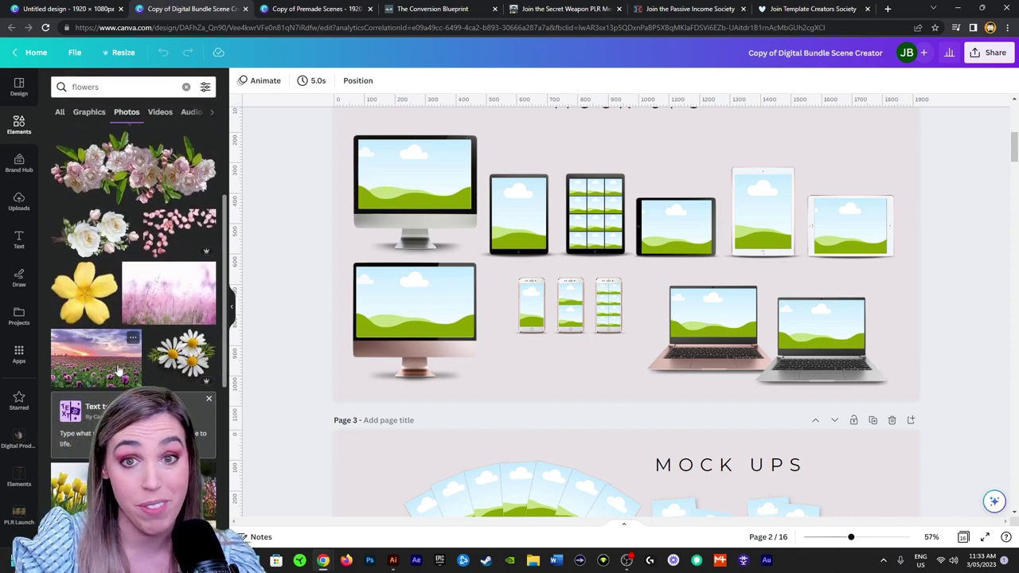
drag(100, 359, 595, 225)
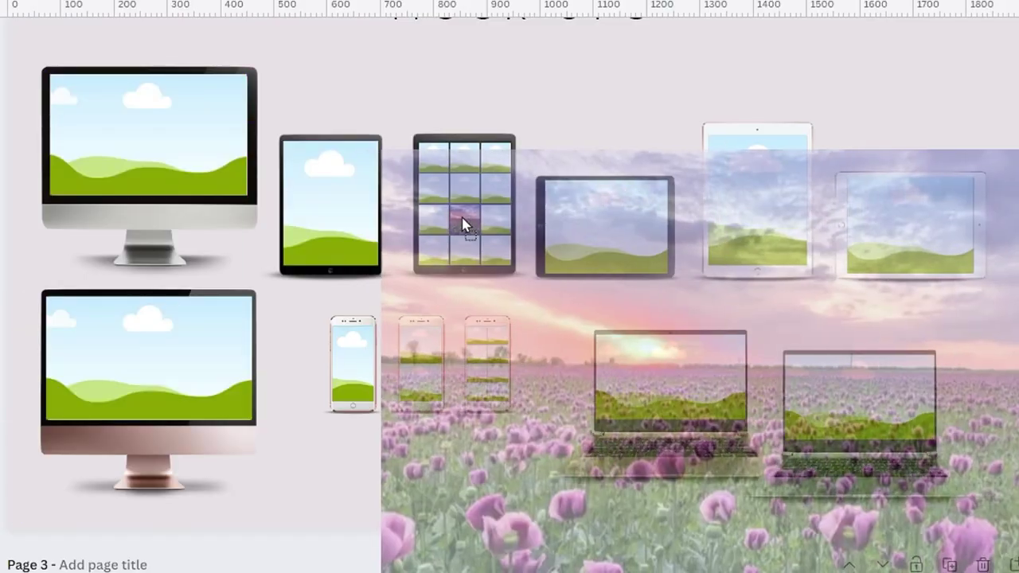
drag(464, 223, 131, 336)
- Examine the paper, book and square mock-ups on pages 3 and 4 and the Plants and Lighting pages
scroll(351, 565, down, 3)
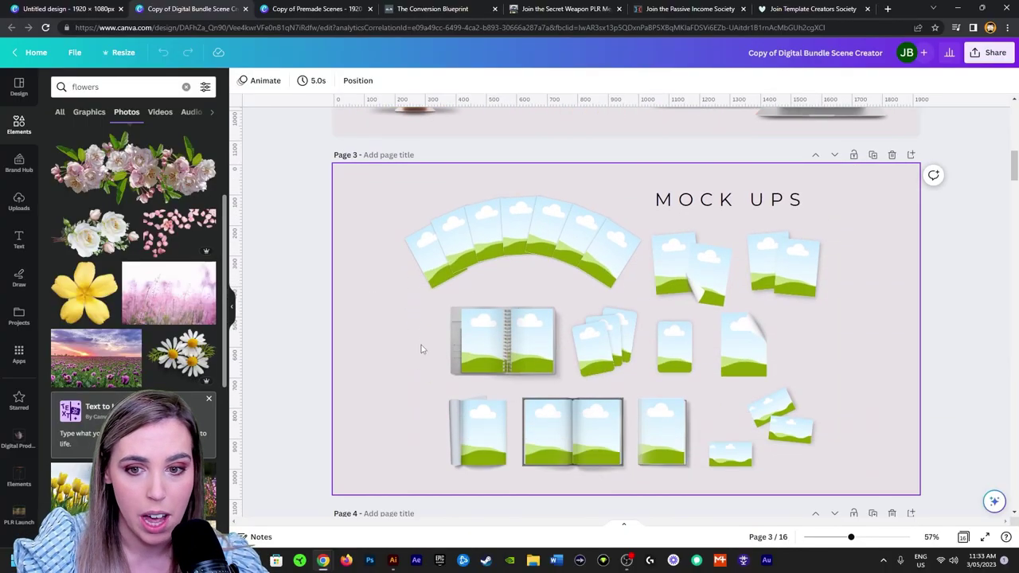
scroll(707, 200, down, 5)
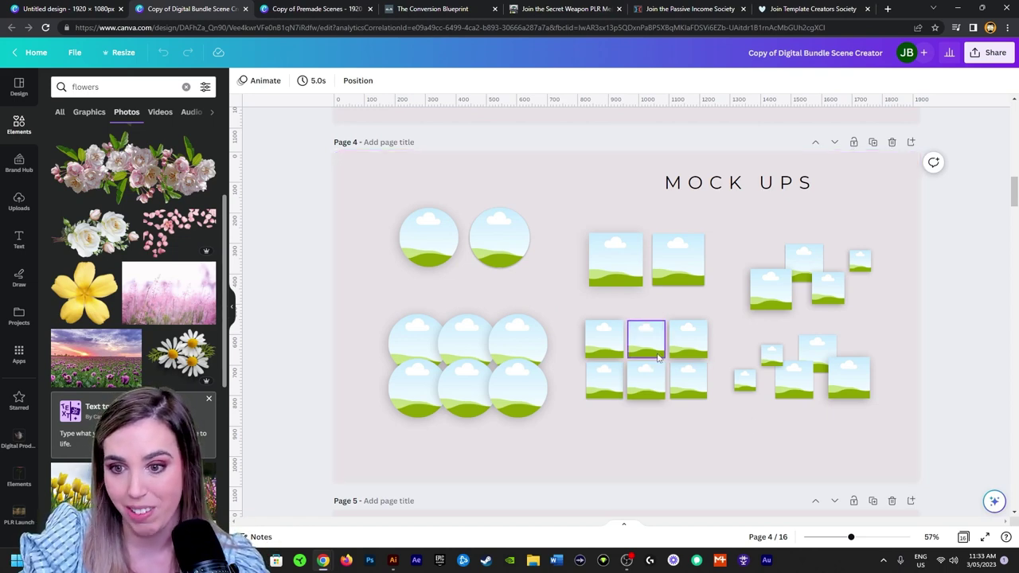
scroll(660, 358, down, 5)
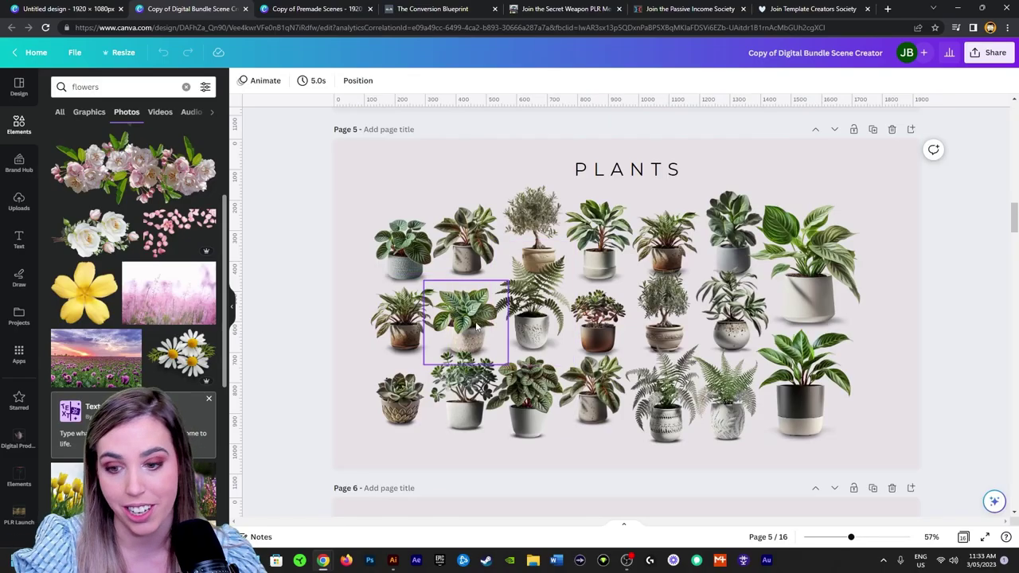
scroll(478, 341, down, 5)
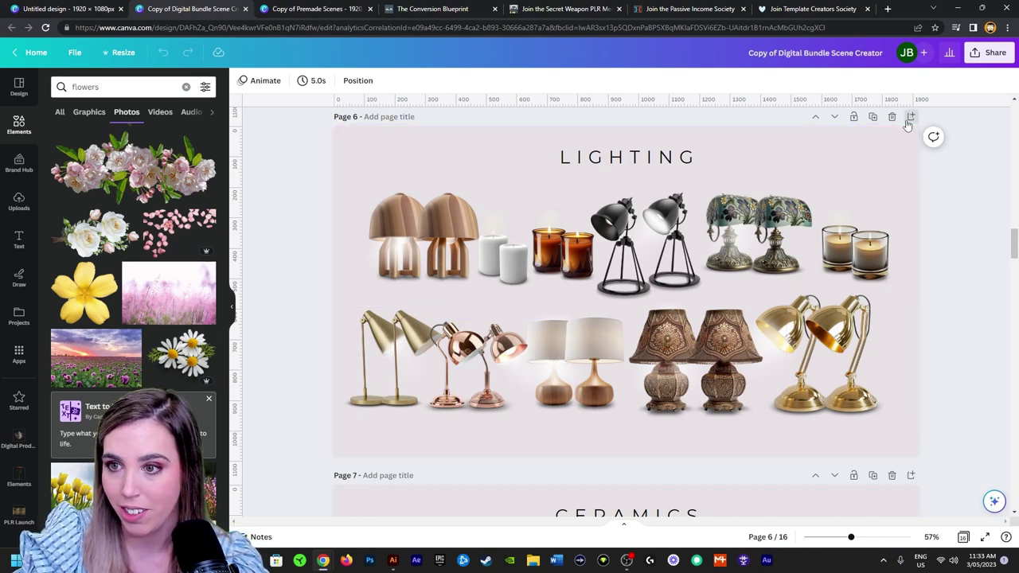
- Add a dark grey page after the Lighting page and try out the gold desk lamp on it
key(ctrl+Return)
click(242, 80)
click(119, 143)
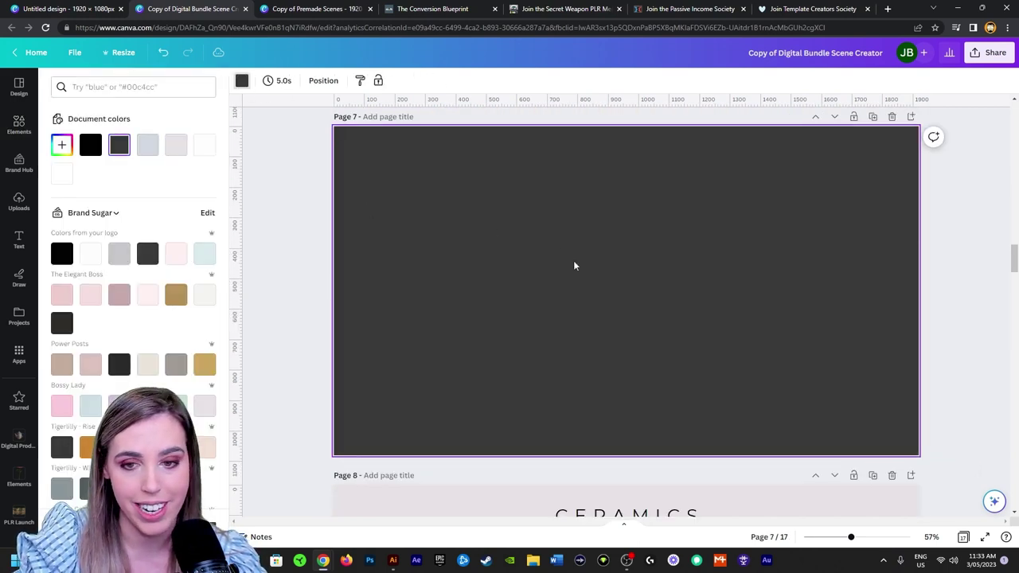
scroll(582, 274, up, 3)
click(800, 203)
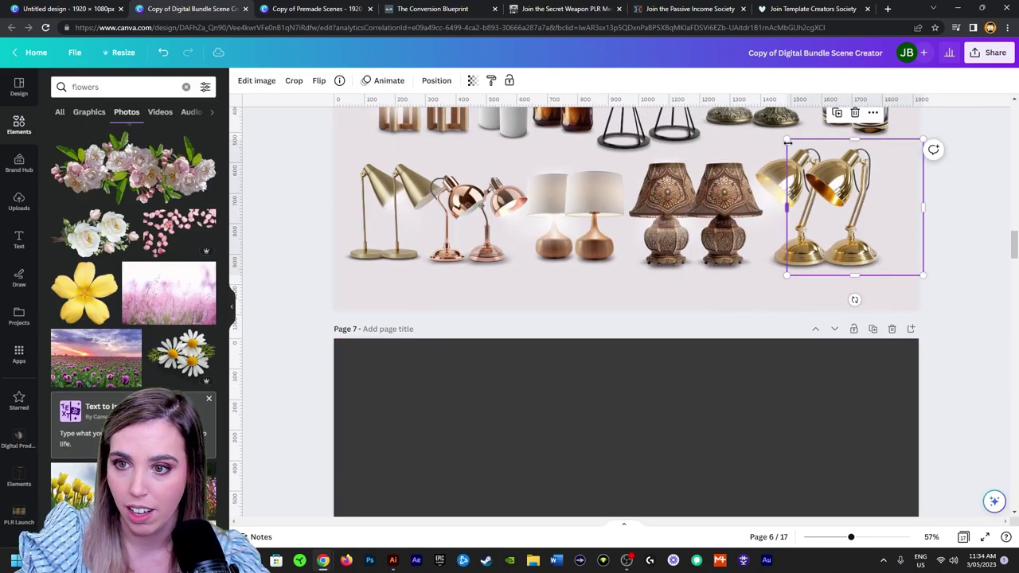
drag(881, 276, 771, 341)
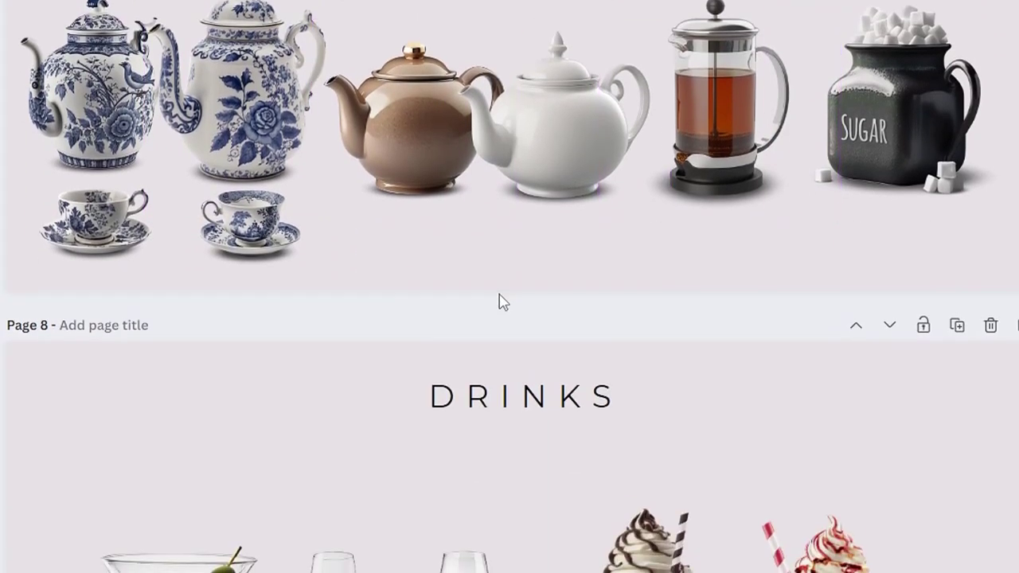
- Review the remaining element pages from Drinks through Boho & Craft, Nature, Luxury, Spiritual, Flowers, light effects and shelves to Grain Texture
scroll(637, 478, down, 4)
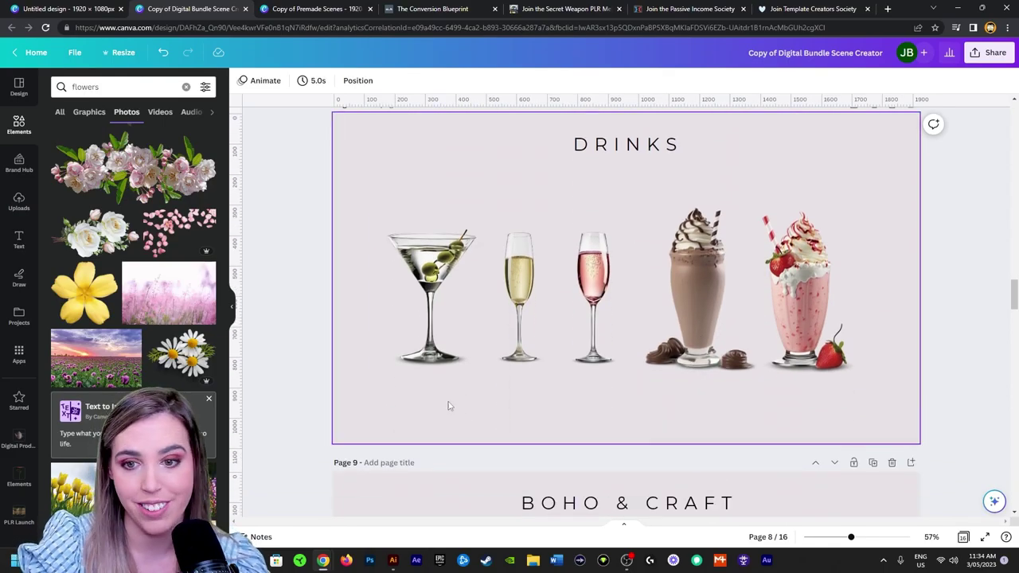
scroll(656, 394, down, 4)
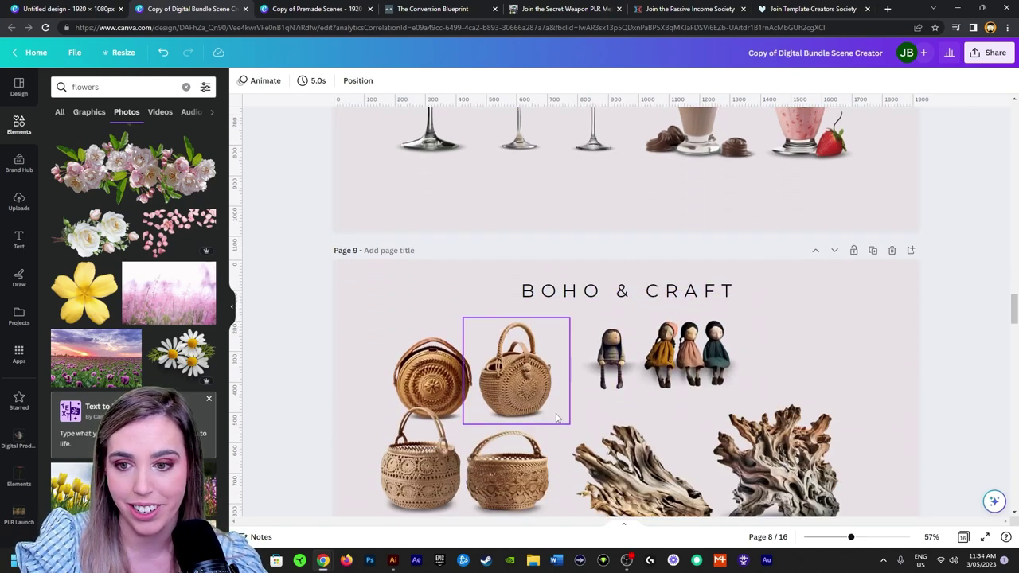
scroll(478, 422, down, 2)
scroll(677, 430, up, 2)
scroll(711, 437, down, 1)
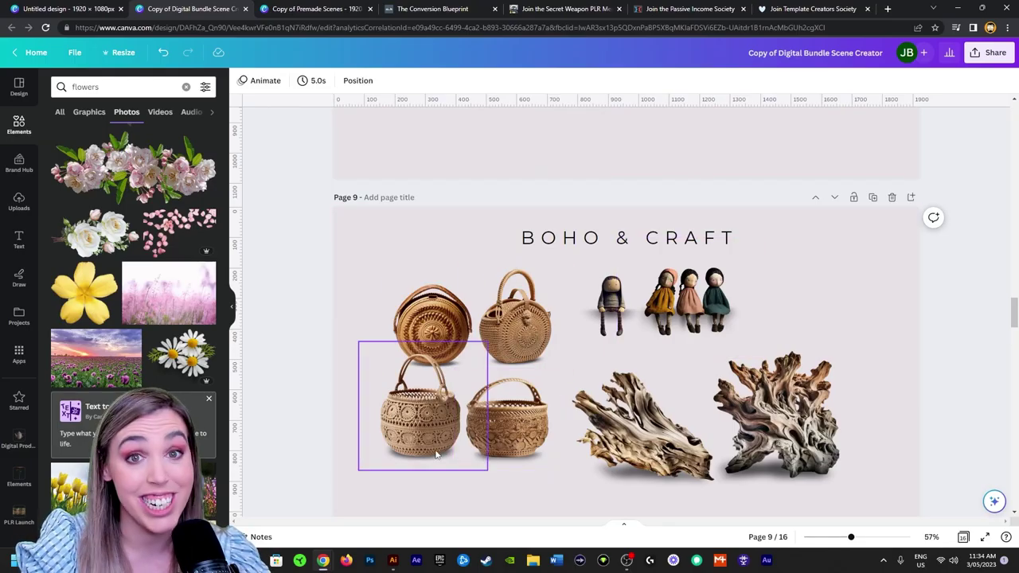
scroll(420, 466, down, 2)
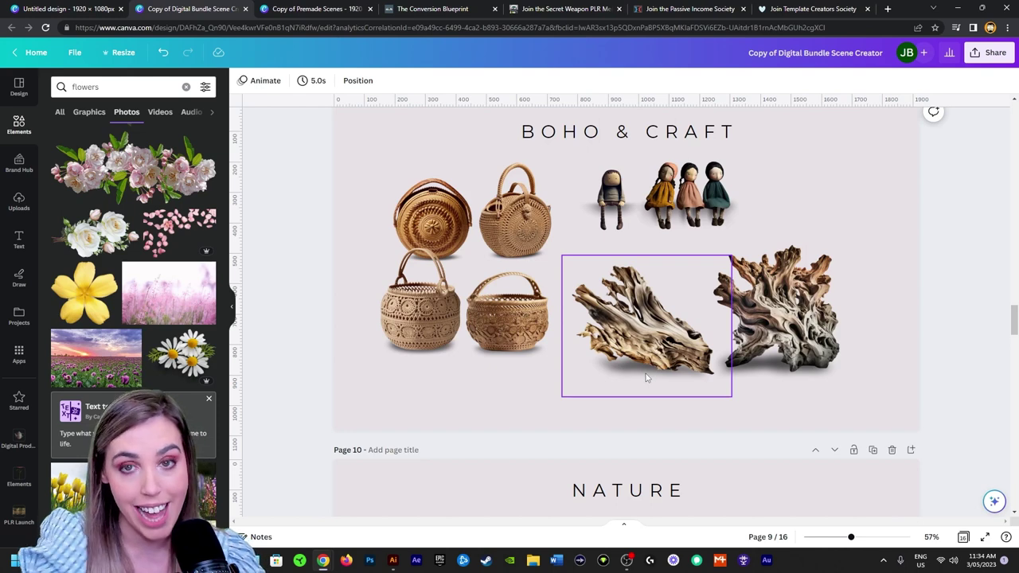
scroll(646, 379, down, 2)
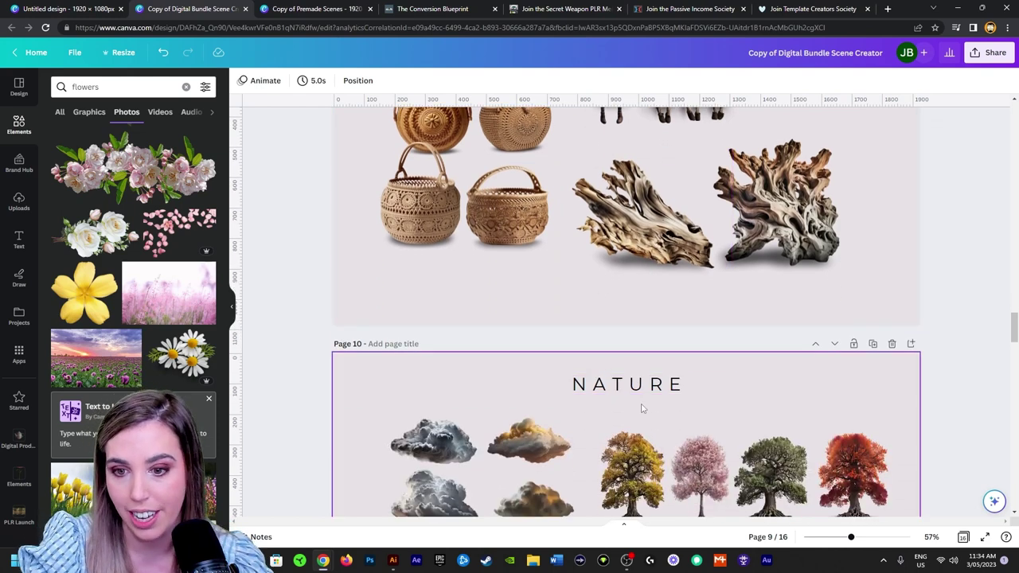
scroll(635, 377, down, 4)
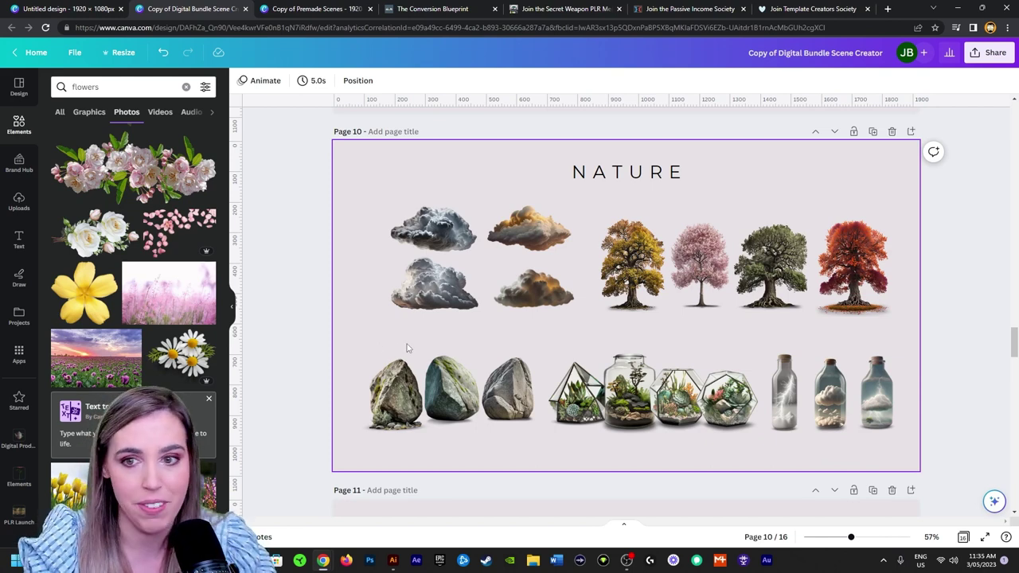
scroll(407, 348, down, 3)
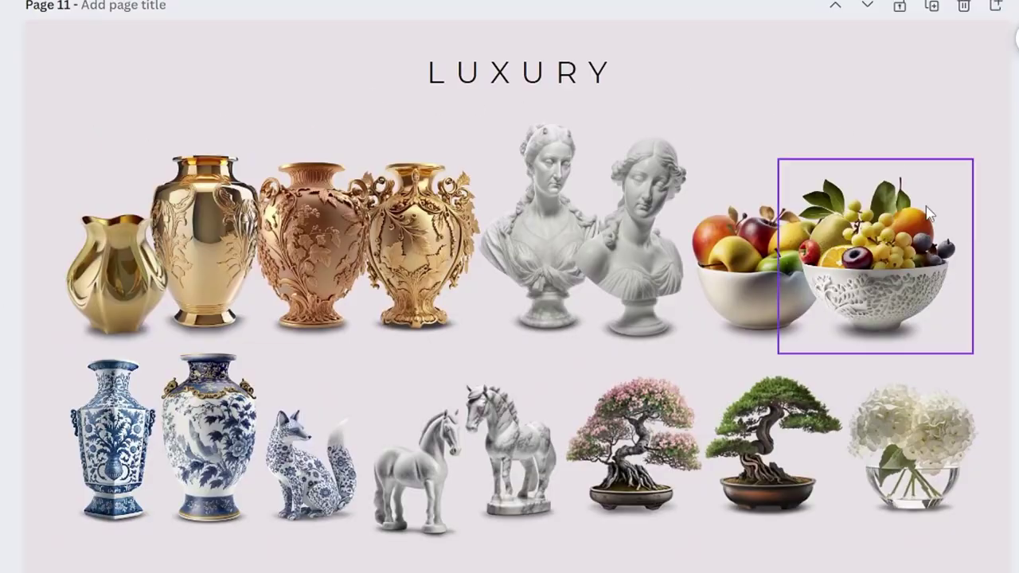
scroll(295, 473, down, 3)
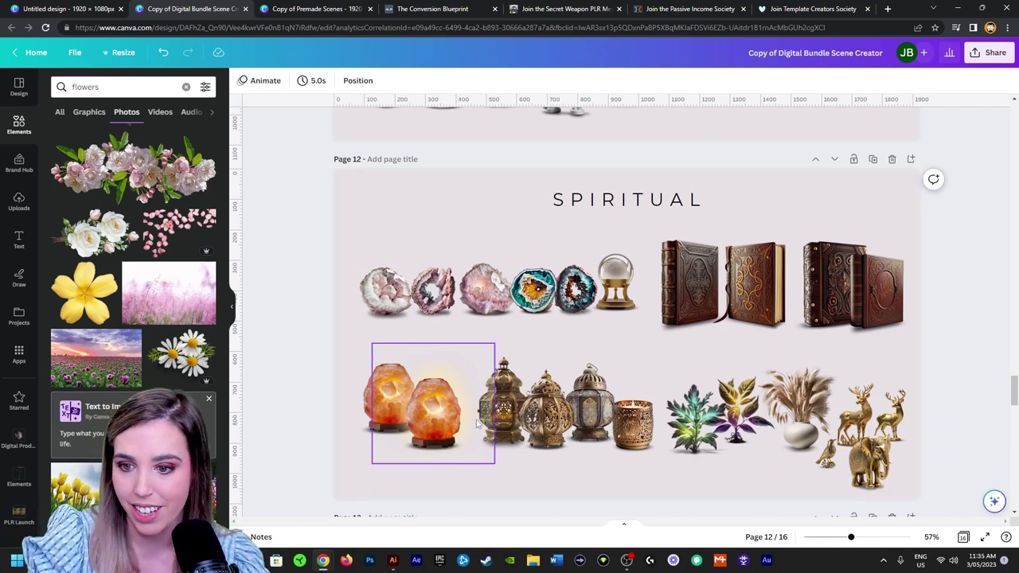
scroll(892, 405, down, 5)
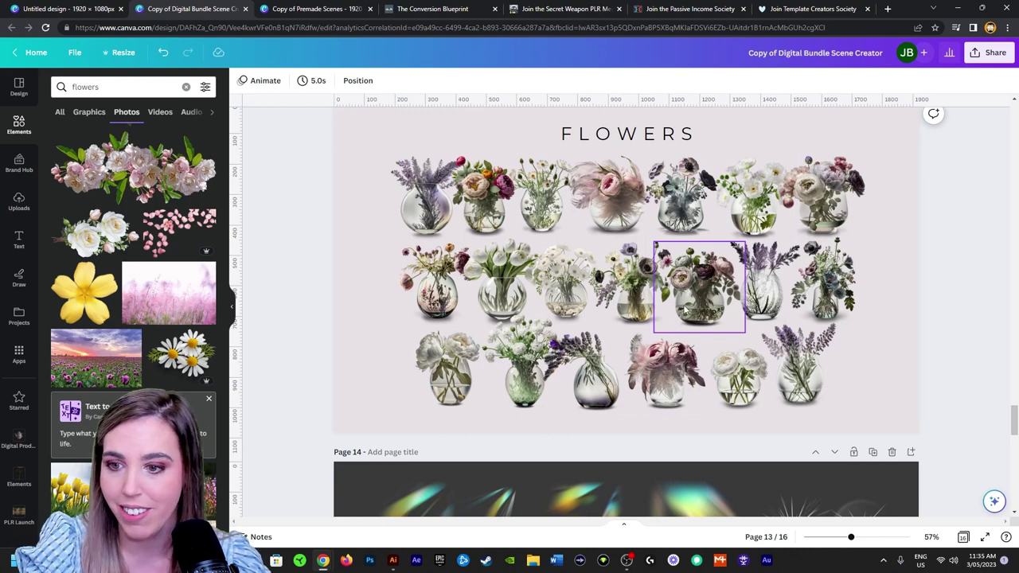
scroll(895, 289, down, 4)
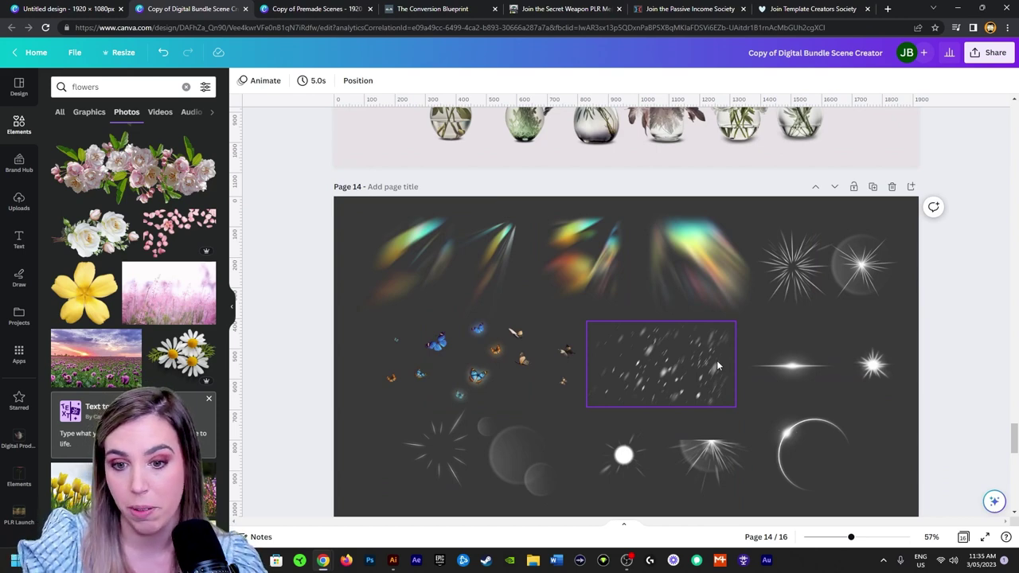
scroll(739, 385, down, 5)
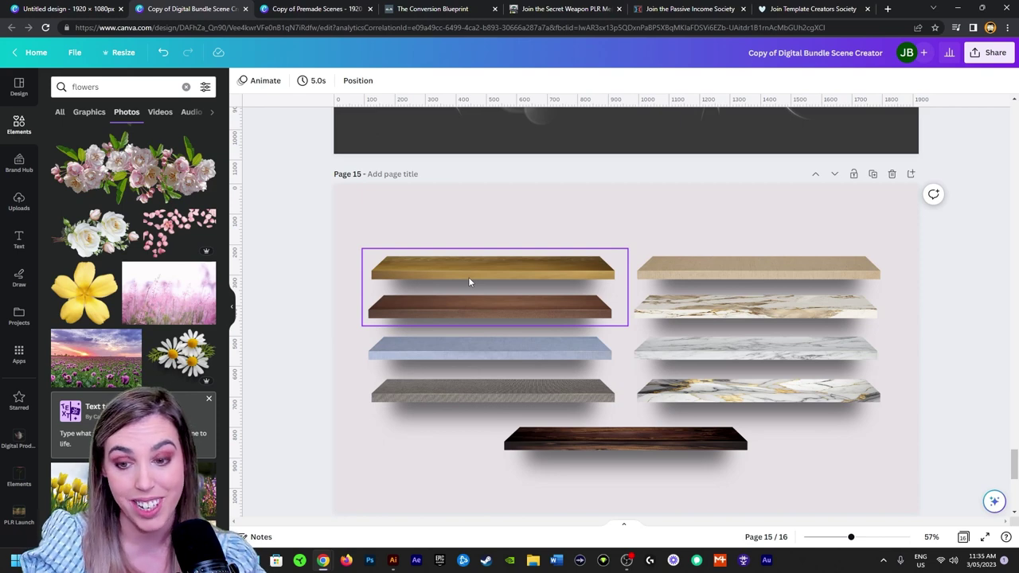
scroll(475, 300, down, 5)
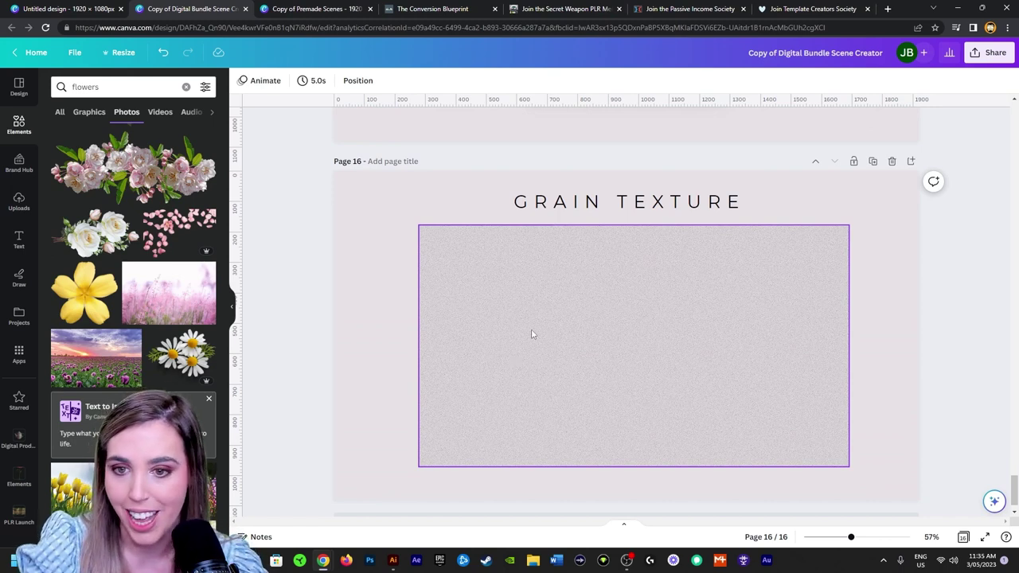
scroll(533, 334, up, 1)
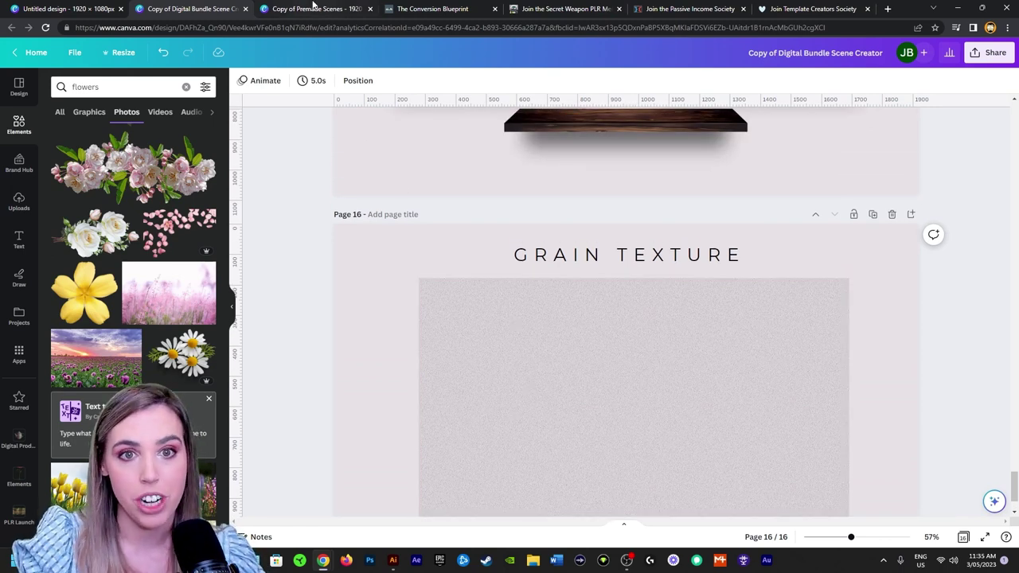
- Switch to the Premade Scenes template and look through its sample bundle scenes on pages 1 to 6
click(315, 9)
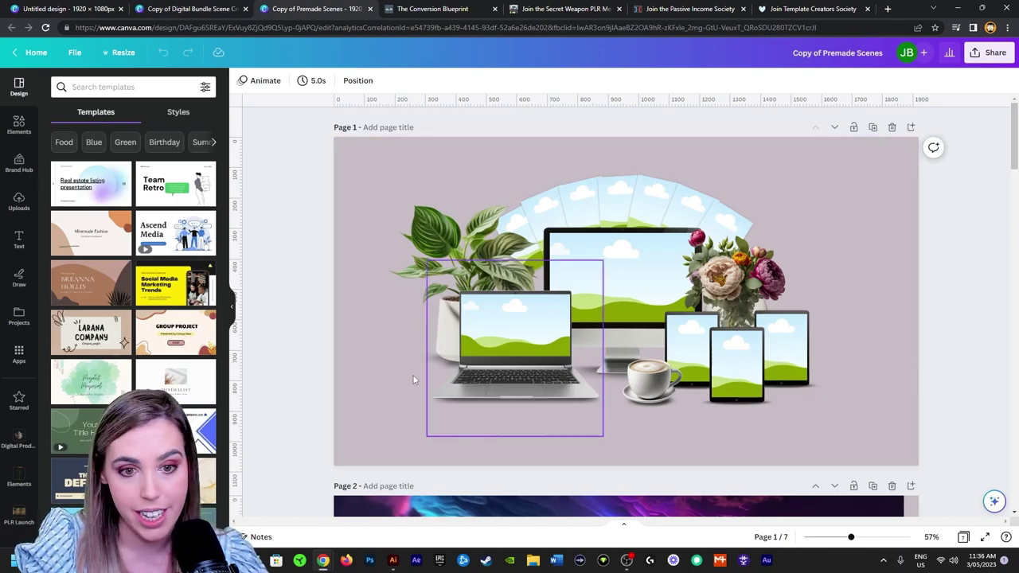
scroll(851, 417, down, 5)
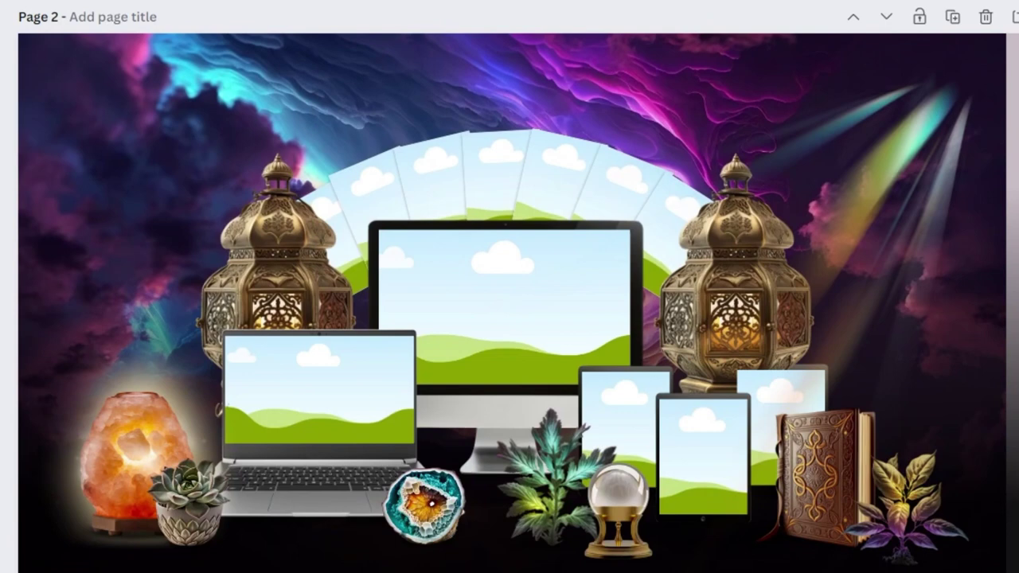
scroll(364, 421, down, 8)
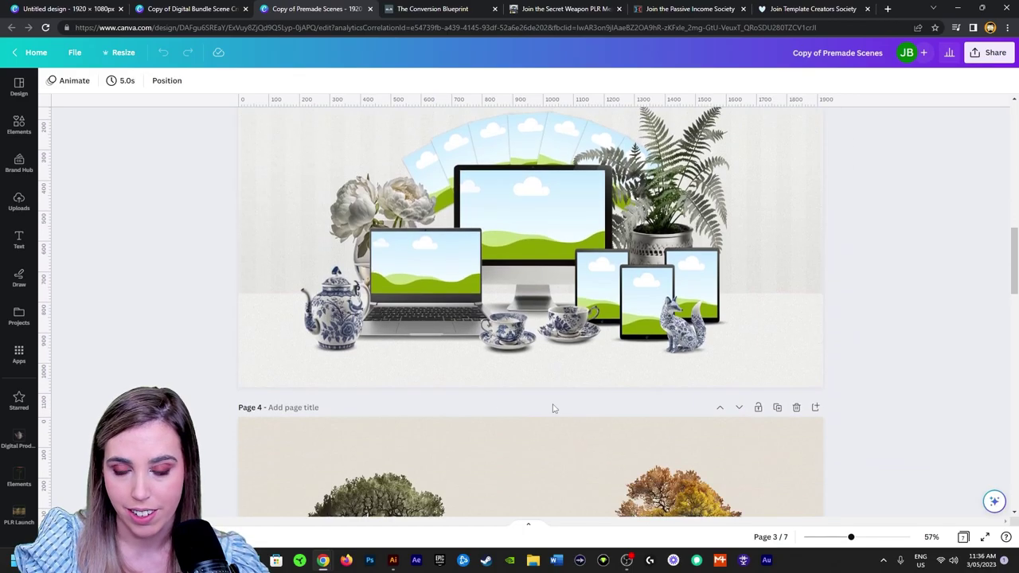
scroll(494, 404, down, 6)
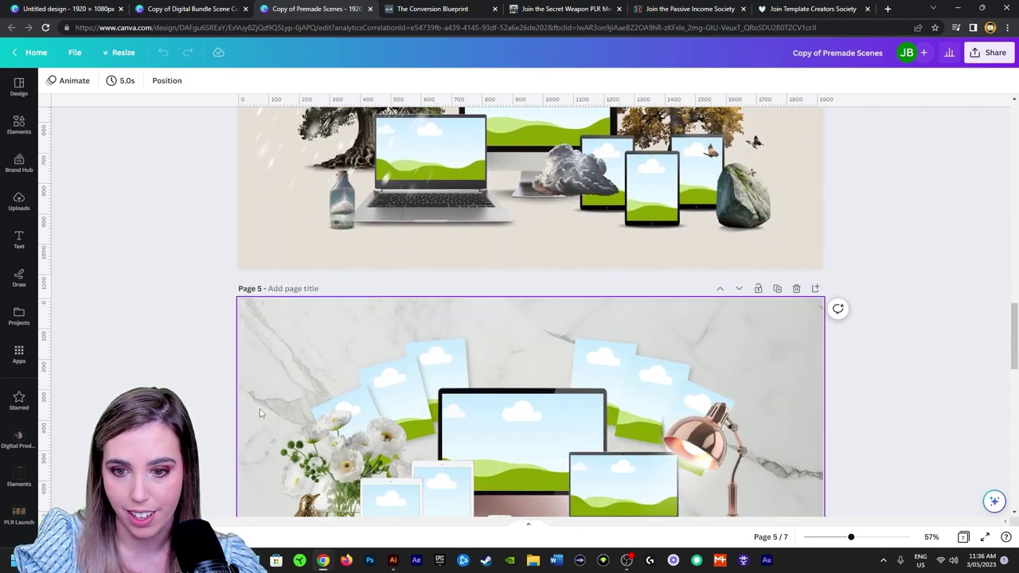
scroll(259, 412, down, 5)
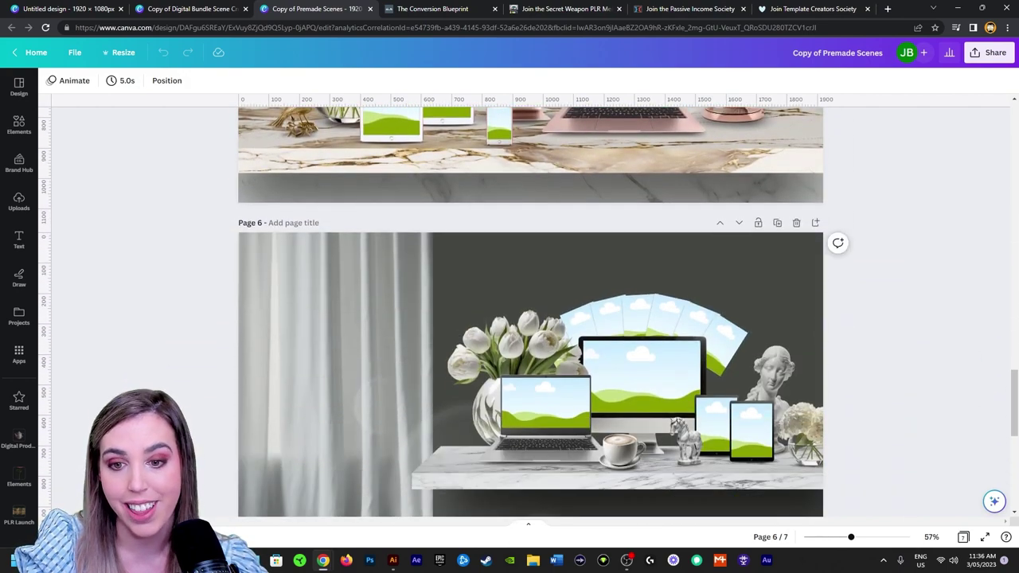
mouse_move(1016, 419)
mouse_down()
mouse_move(1015, 154)
mouse_move(1017, 430)
mouse_up()
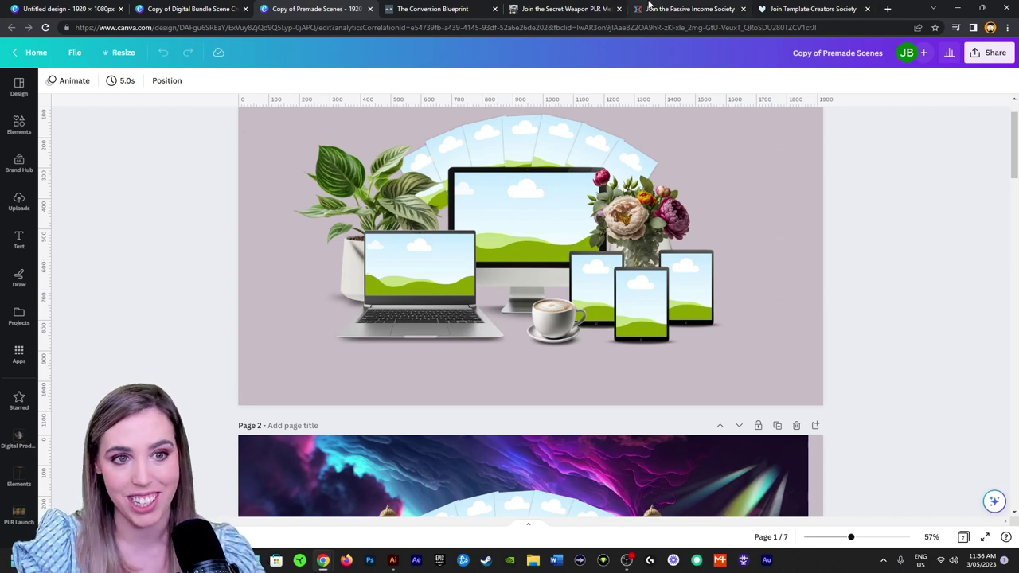
- Create a new blank custom-size design of 1920 × 1080 px
click(74, 52)
click(103, 125)
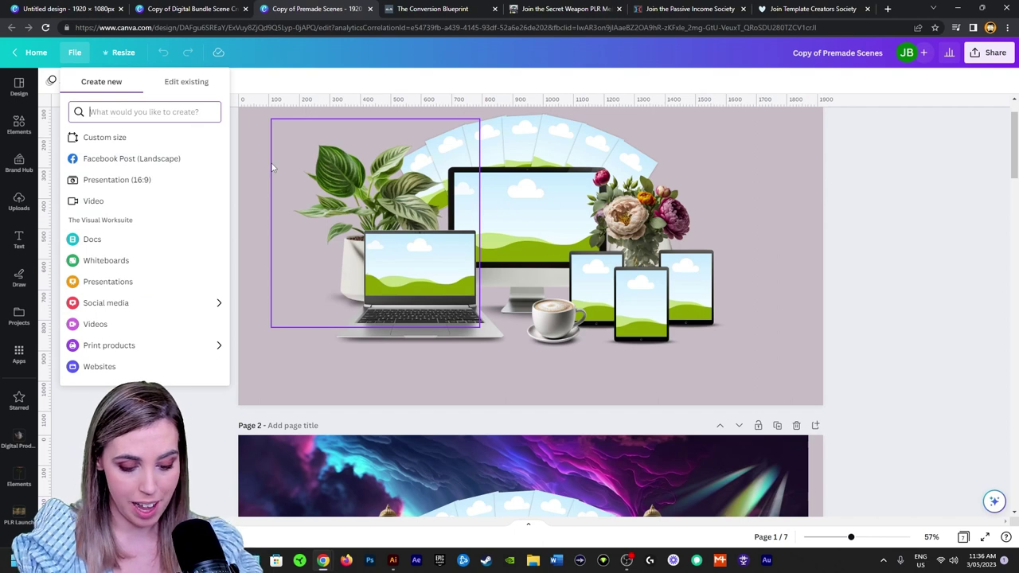
text(1920)
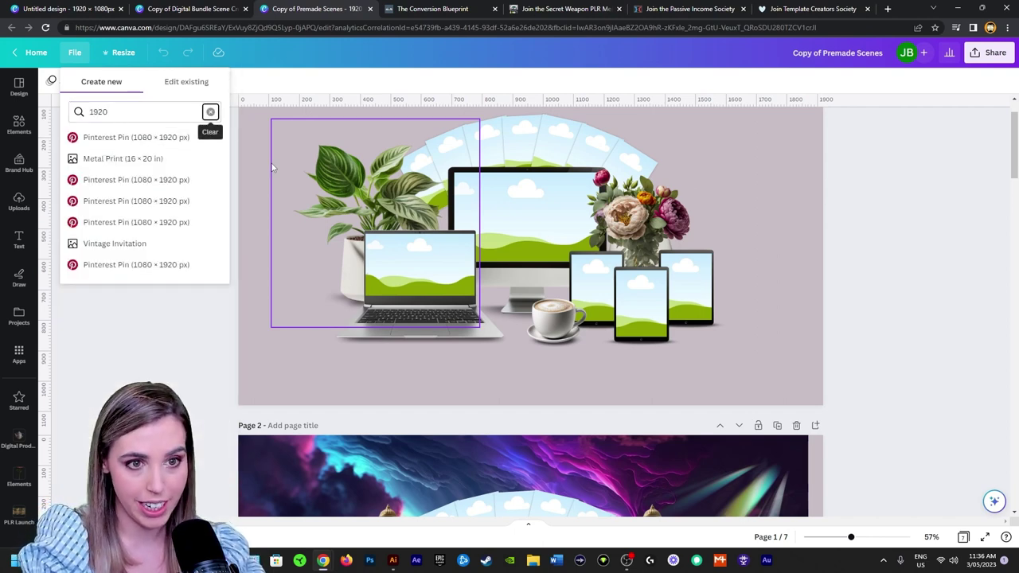
click(211, 111)
click(111, 134)
text(1920)
key(Tab)
text(1080)
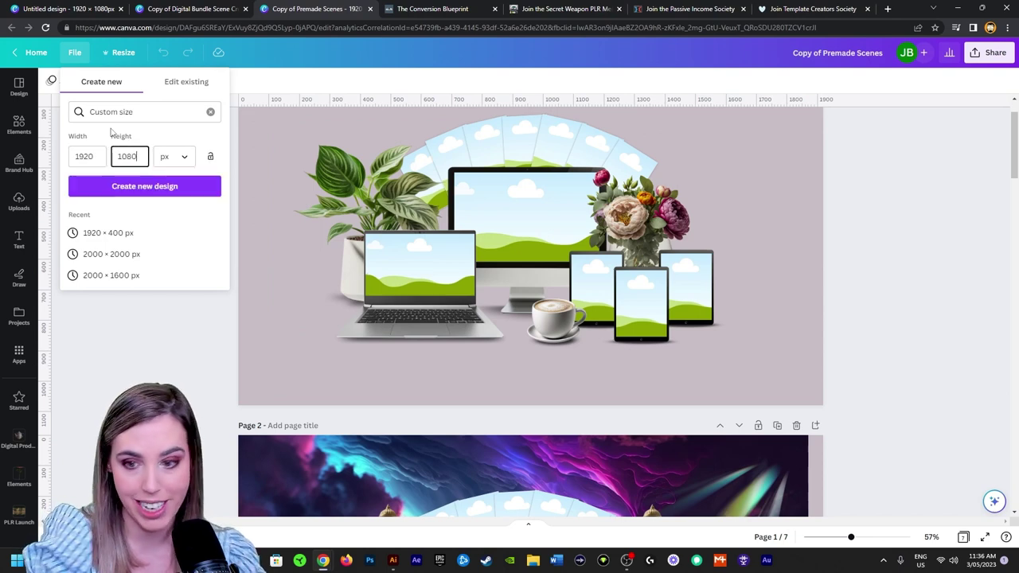
click(119, 192)
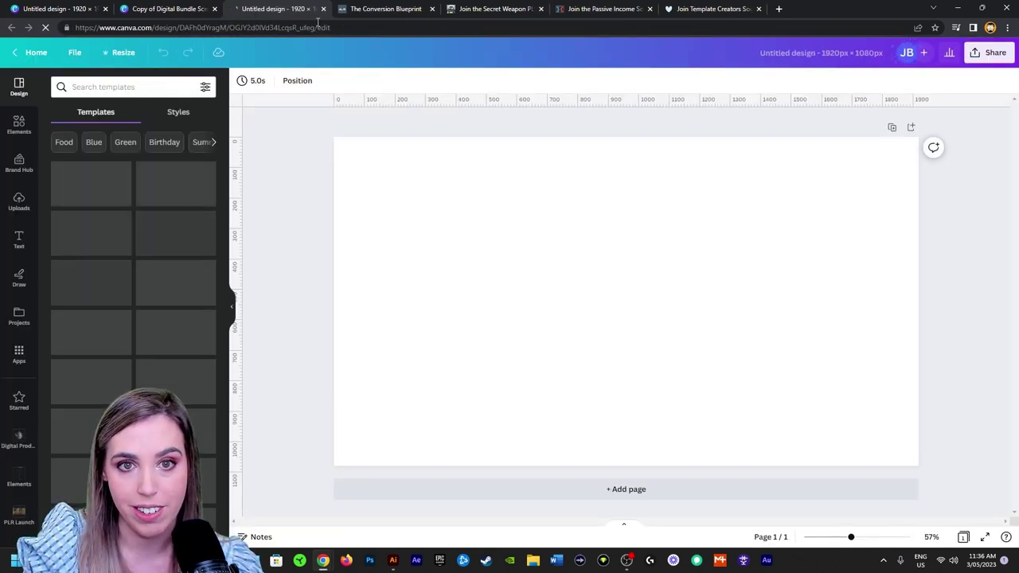
- Close all other browser tabs, keeping only the Digital Bundle Scene Creator and the new 1920 × 1080 px design
click(323, 9)
click(495, 8)
click(495, 9)
click(495, 8)
click(494, 9)
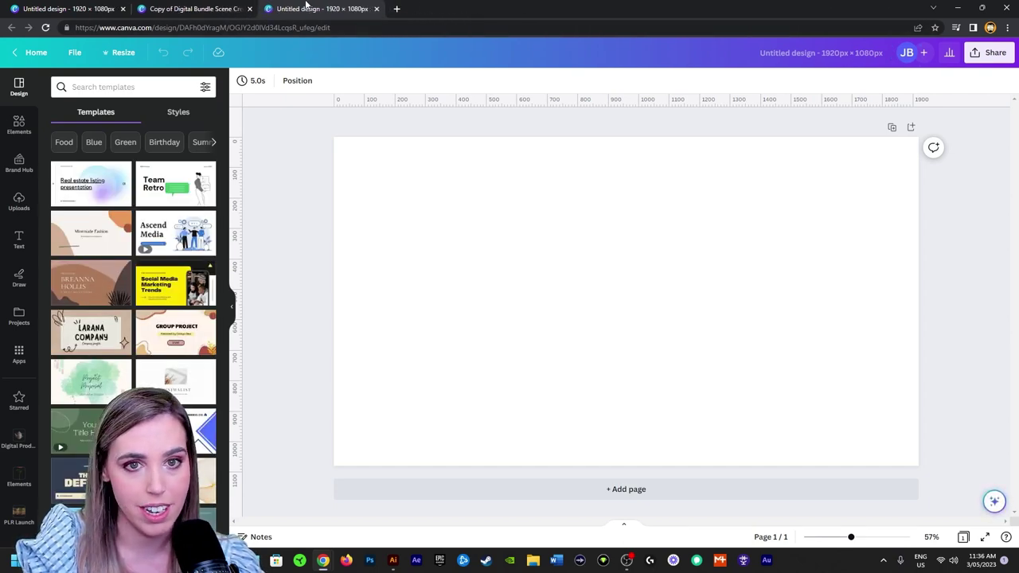
click(141, 7)
click(121, 9)
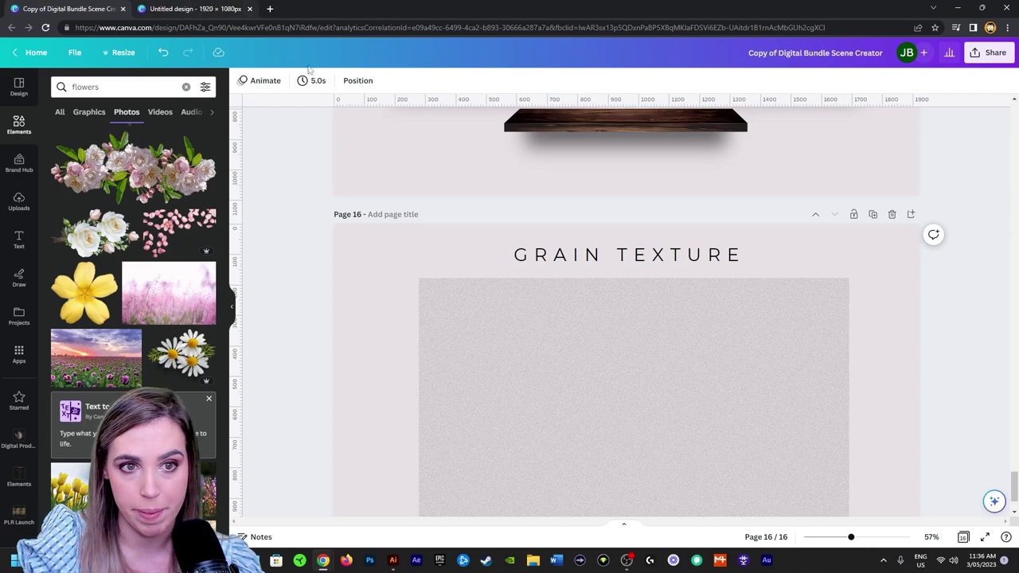
click(207, 7)
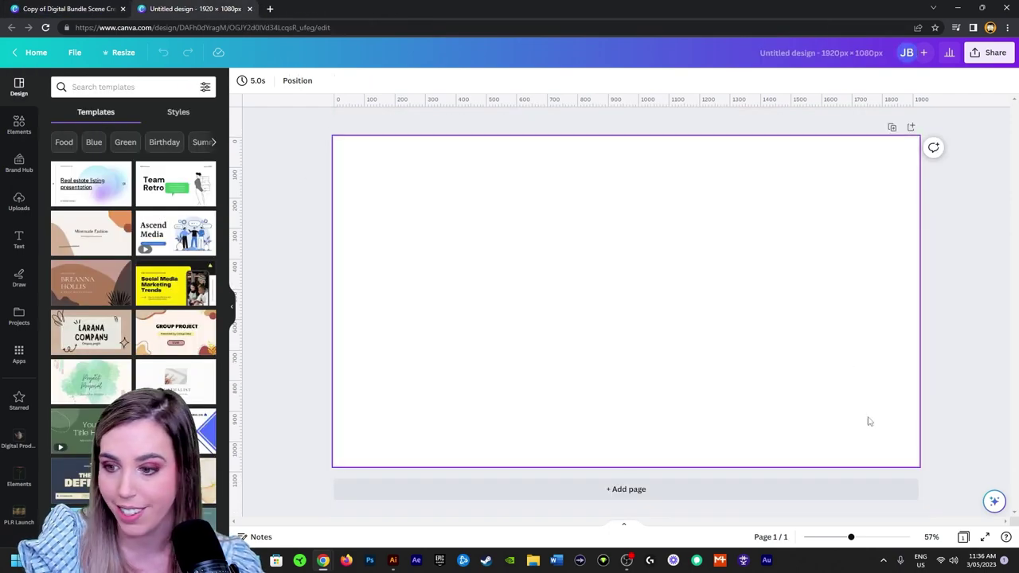
- Copy the rose-gold desktop monitor from page 2 of the Scene Creator into the blank design, centre it and enlarge it
click(88, 8)
click(964, 537)
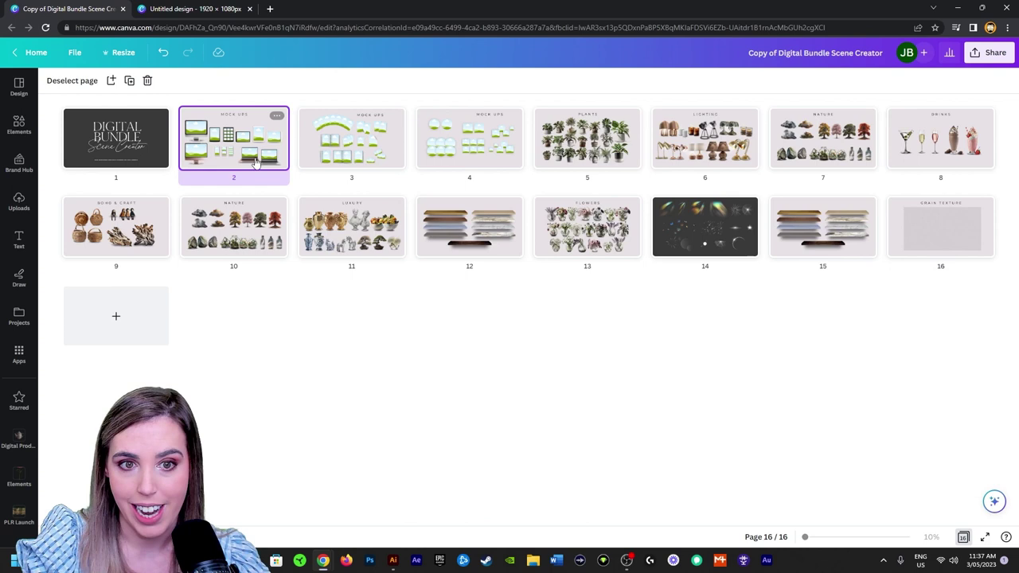
double_click(257, 163)
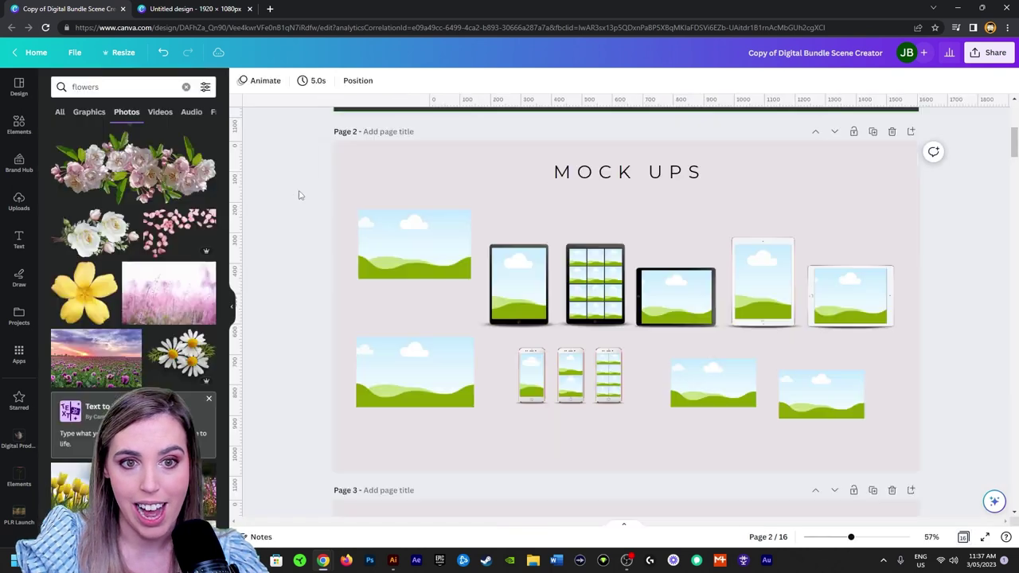
click(408, 380)
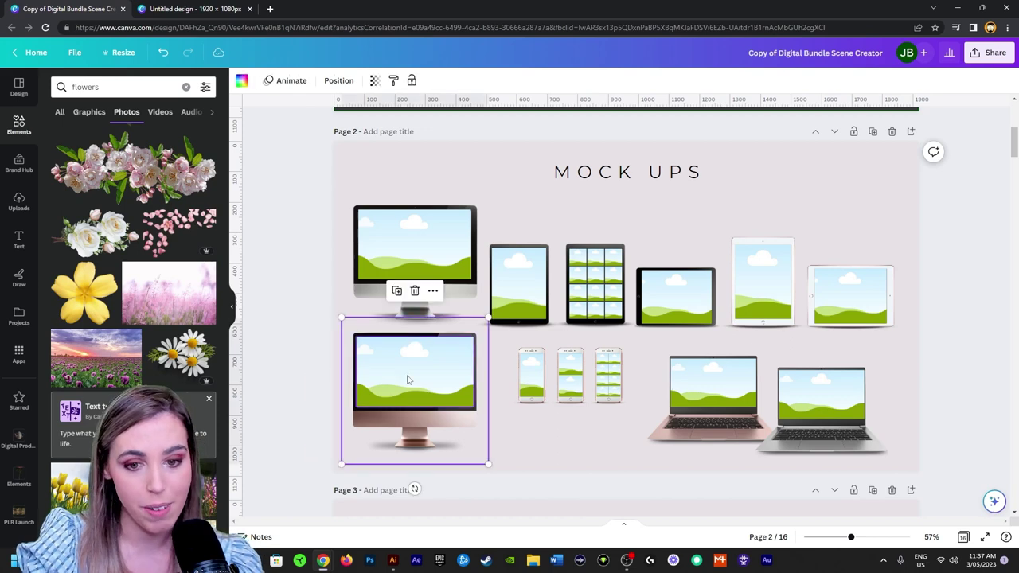
click(192, 9)
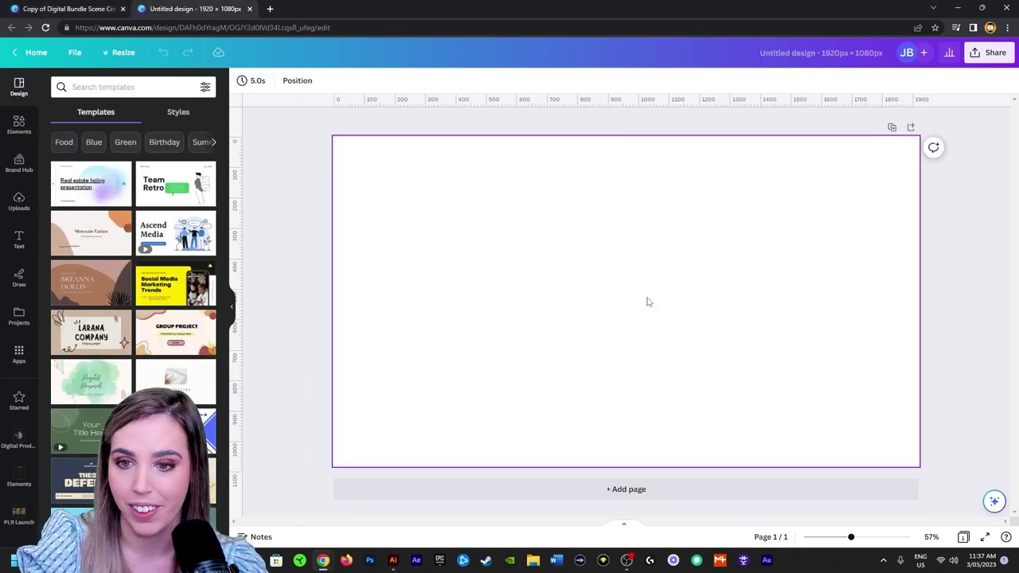
key(ctrl+v)
drag(425, 376, 636, 290)
drag(699, 229, 721, 207)
click(801, 294)
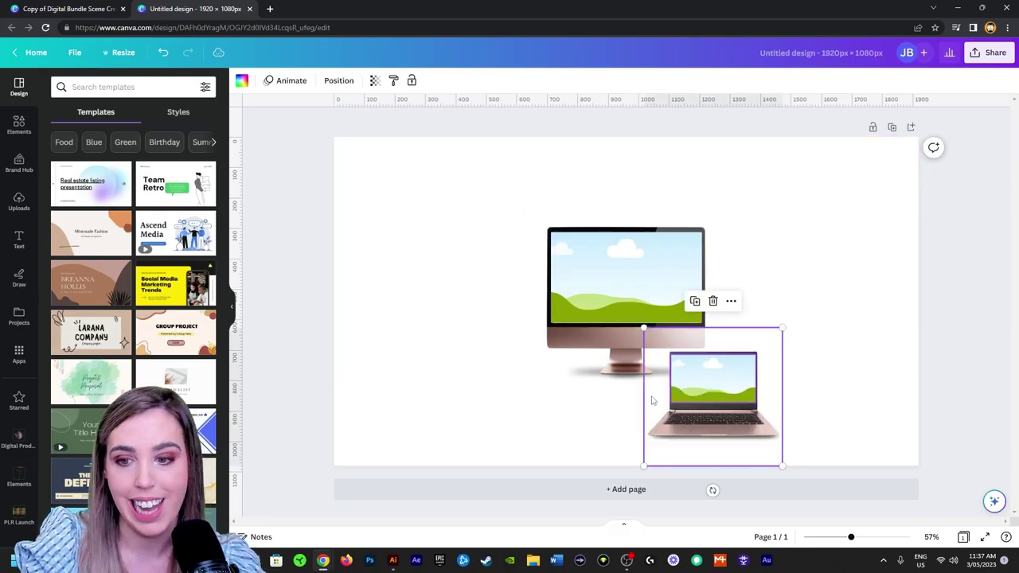
- Place the rose-gold laptop mock-up overlapping the monitor's lower left side and enlarge it slightly
drag(694, 400, 505, 363)
mouse_move(593, 291)
mouse_down()
mouse_move(605, 269)
mouse_move(601, 276)
mouse_up()
click(523, 411)
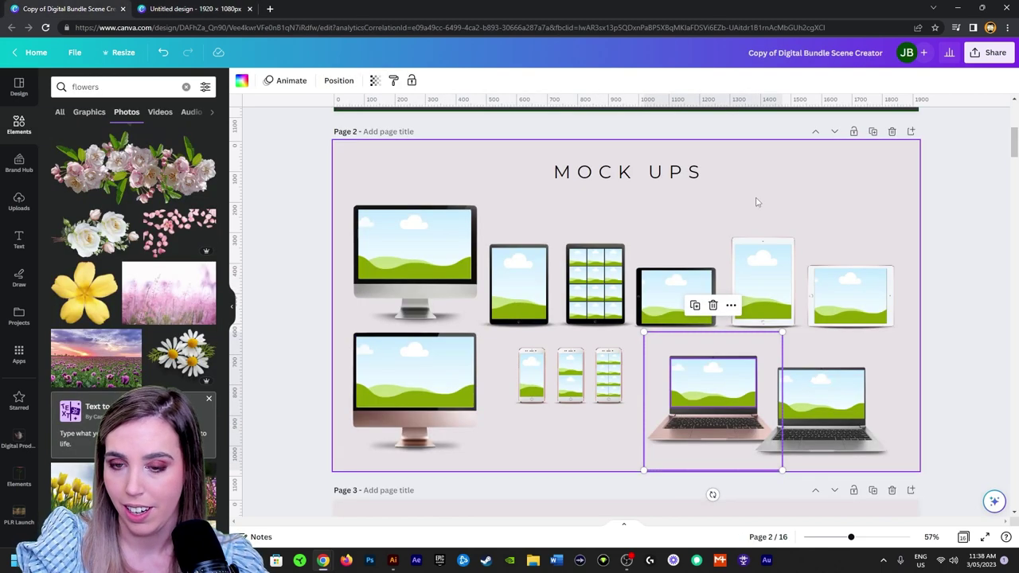
- Copy the white portrait tablet from the Mock Ups page into the design, shrink it and place it at the monitor's lower right
click(762, 279)
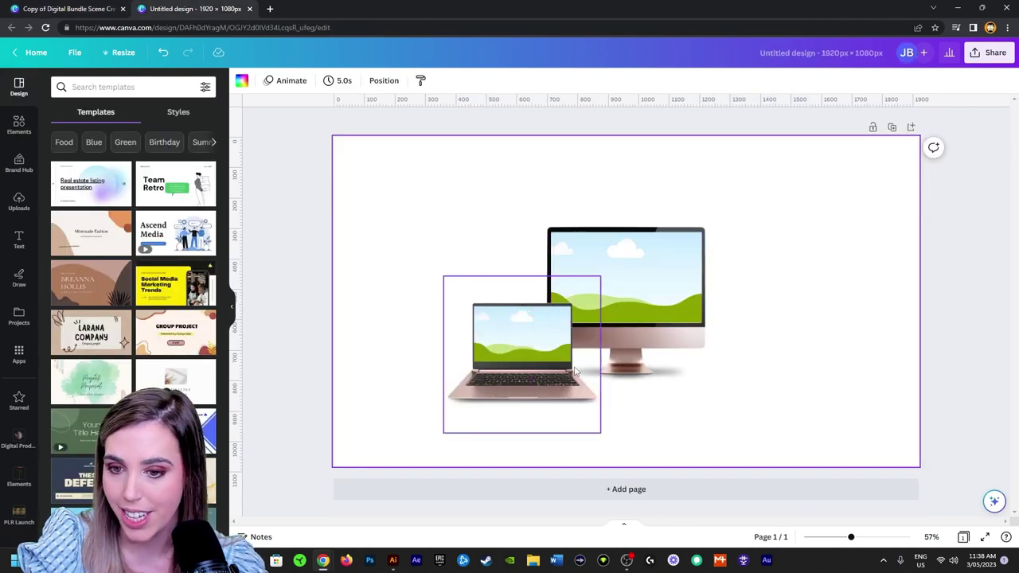
key(ctrl+v)
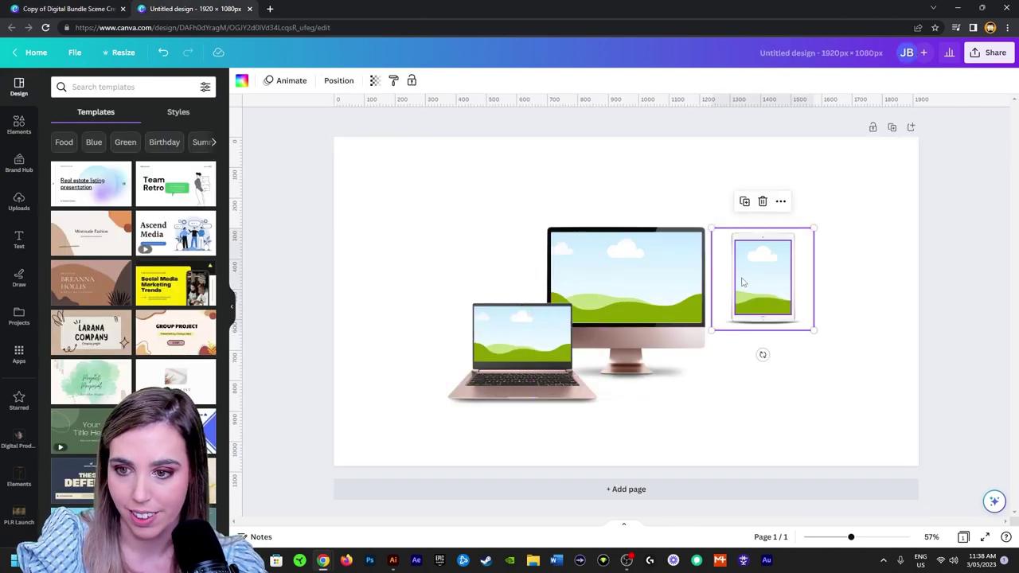
drag(762, 279, 698, 359)
drag(748, 305, 740, 311)
- Duplicate the white tablet, set the copy slightly lower to the right of the first, and scale both down a little
key(ctrl+d)
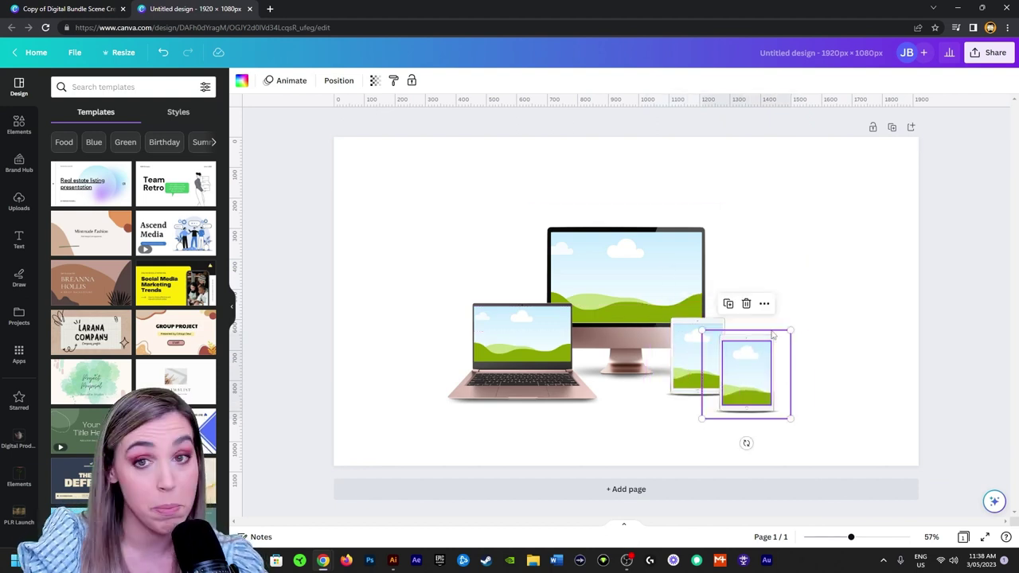
scroll(788, 365, up, 3)
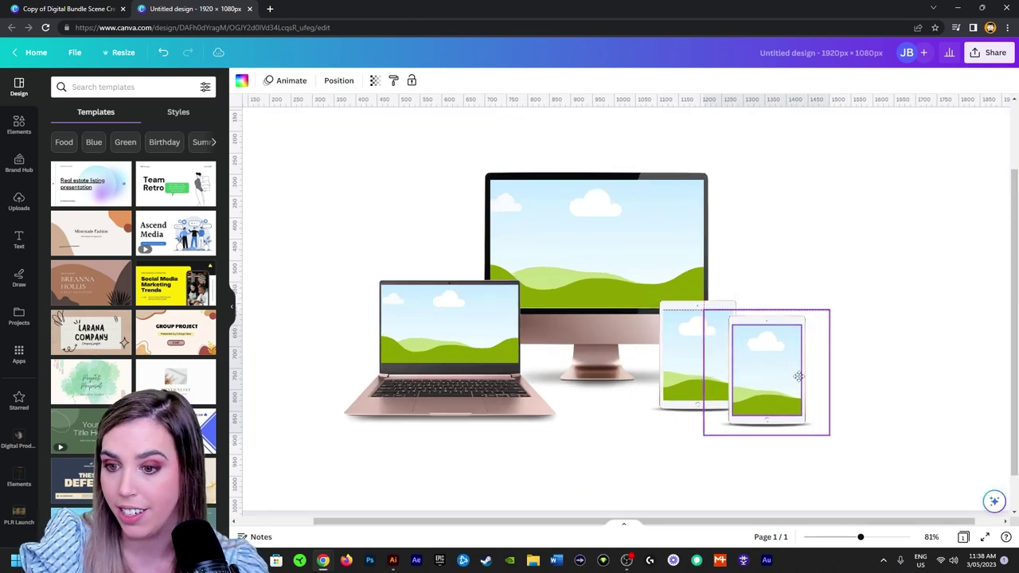
drag(899, 419, 733, 361)
shift+click(728, 259)
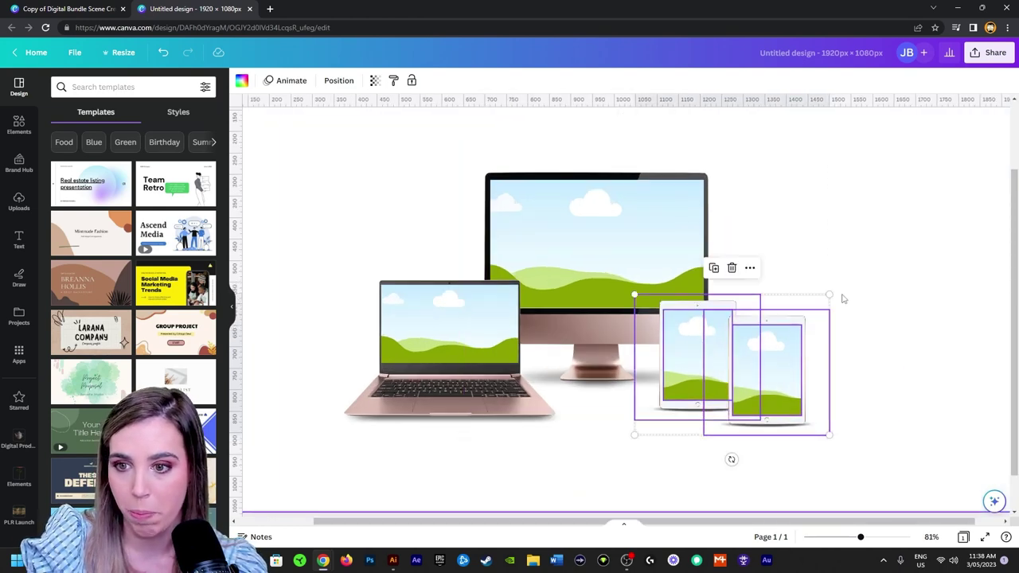
drag(830, 294, 815, 305)
drag(786, 396, 772, 405)
click(819, 435)
- Complete a trio of white tablets with the middle one in front, and shift all three closer to the monitor
drag(692, 440, 783, 374)
click(670, 385)
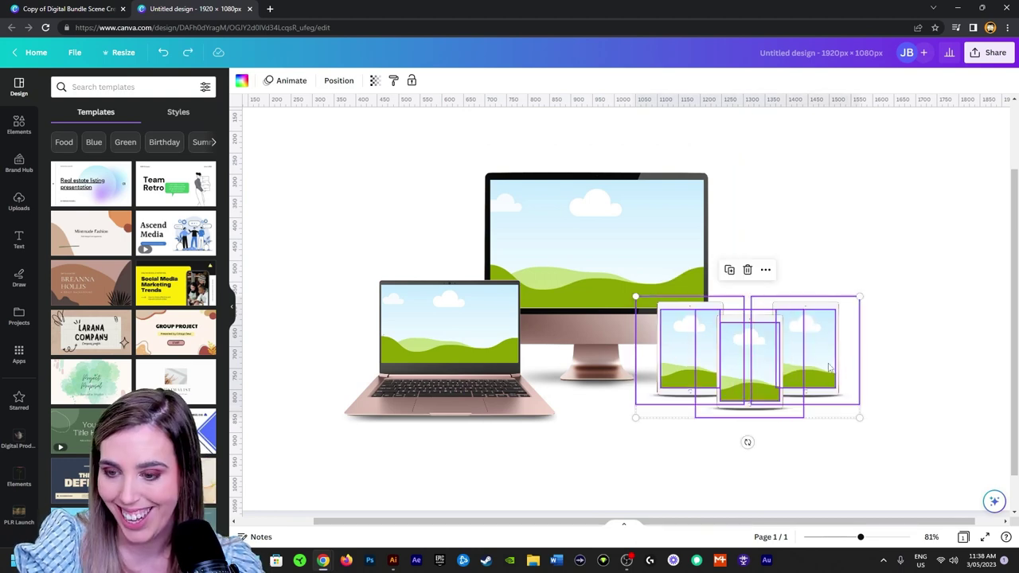
drag(829, 363, 801, 365)
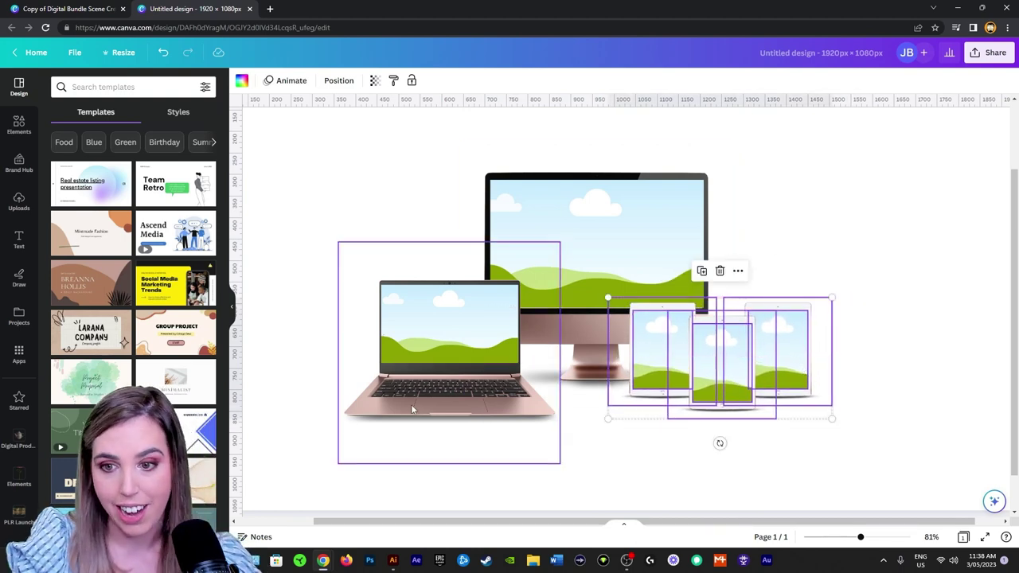
- Move the whole group of monitor, laptop and tablets slightly down the page, keeping the monitor horizontally centred
scroll(649, 434, down, 3)
drag(860, 451, 532, 239)
drag(647, 279, 648, 291)
click(819, 268)
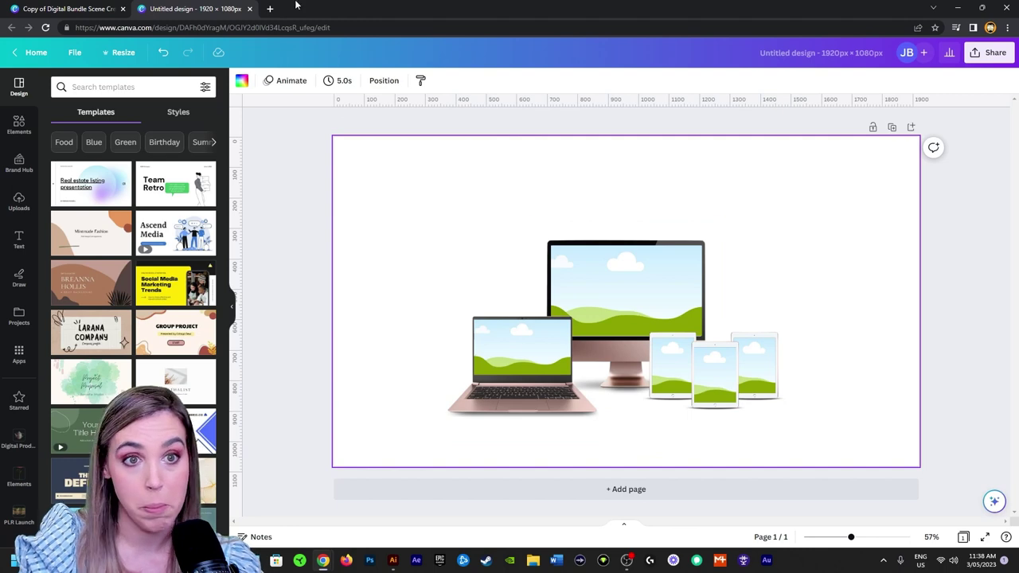
- Copy the fan of seven paper pages from page 3 into the design, enlarge it above the monitor and send it to the back
click(68, 8)
scroll(598, 323, down, 5)
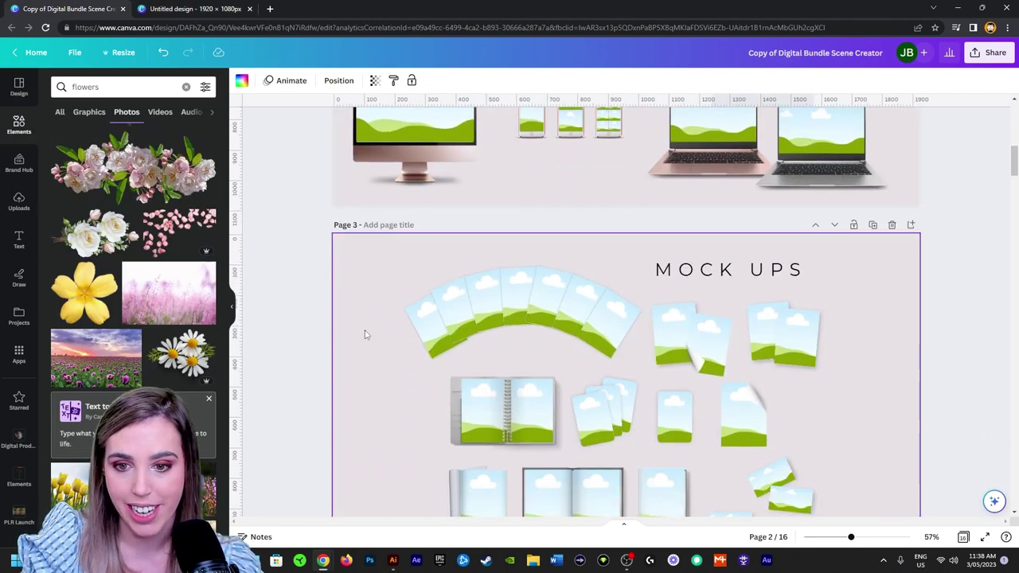
drag(365, 334, 605, 330)
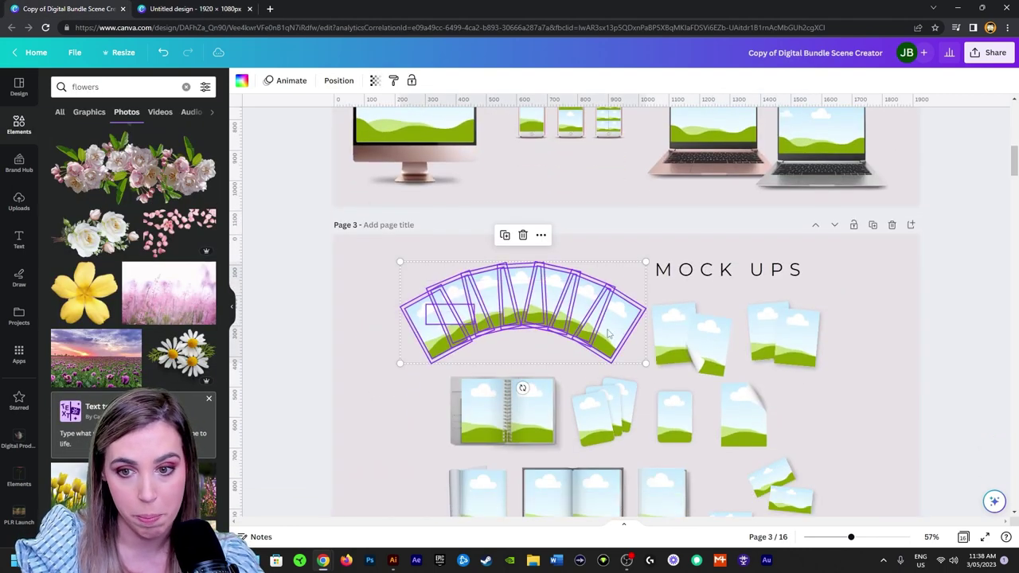
click(223, 11)
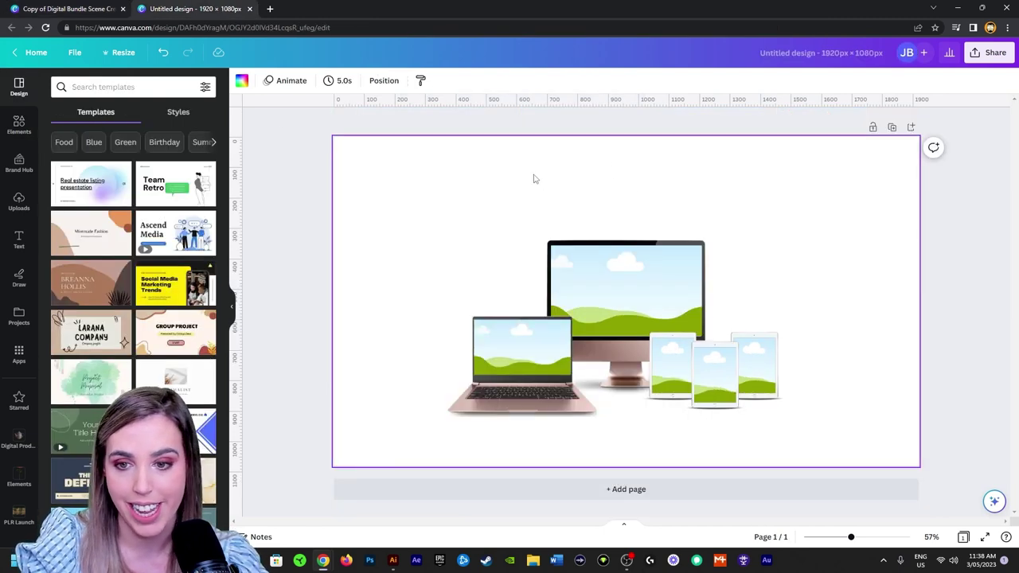
key(ctrl+v)
drag(621, 191, 766, 179)
drag(747, 219, 745, 221)
key(ctrl+alt+[)
key(Escape)
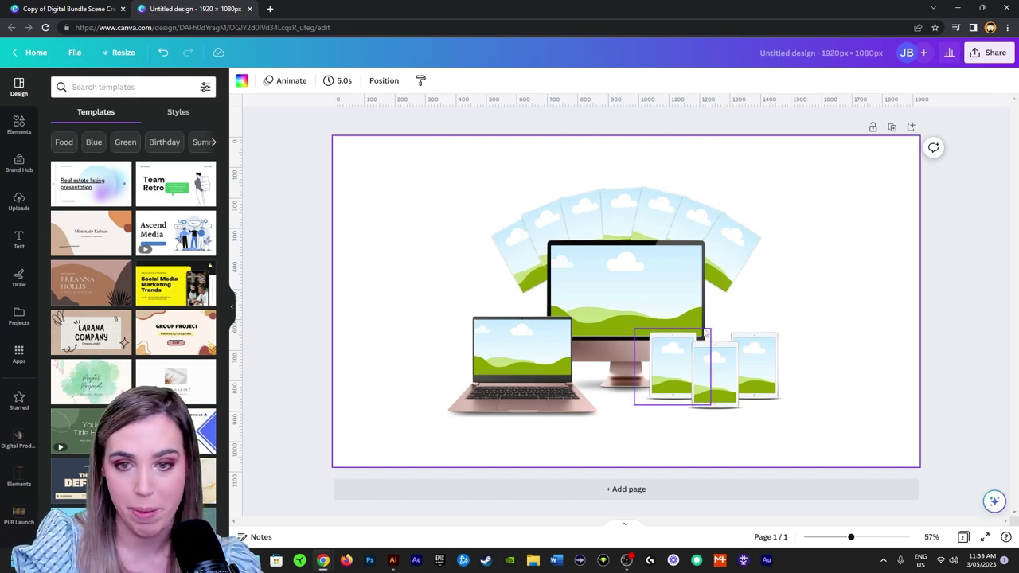
- Copy the cluster of four square mock-ups from page 4 into the design, scaled down and overlapping the monitor's right edge
click(96, 8)
scroll(796, 358, down, 10)
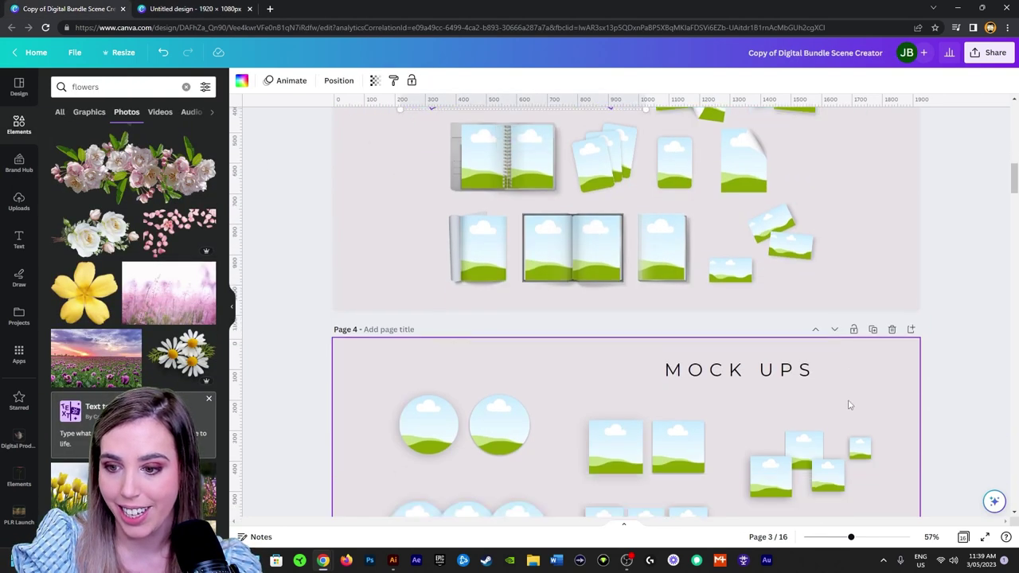
click(790, 333)
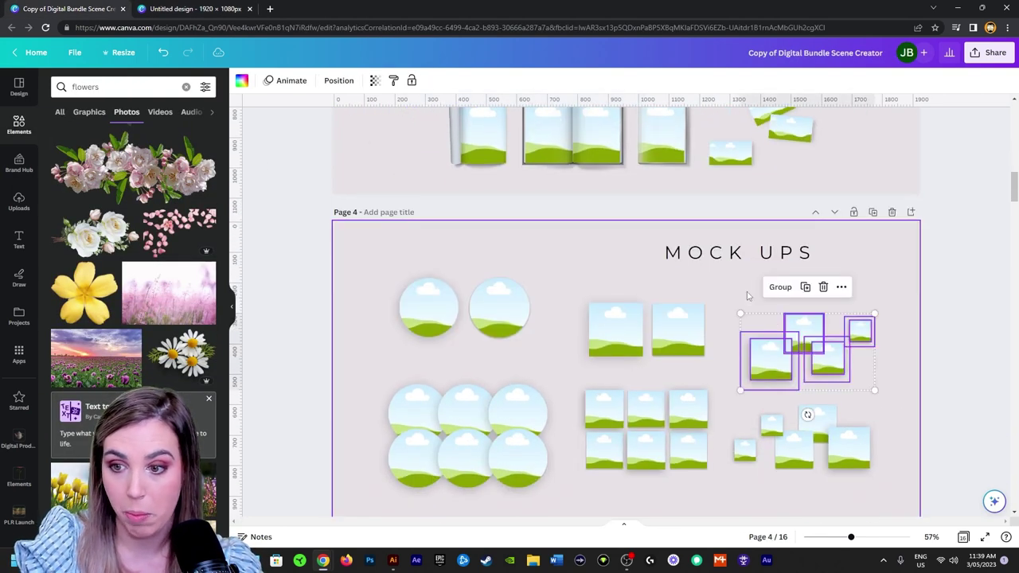
click(906, 441)
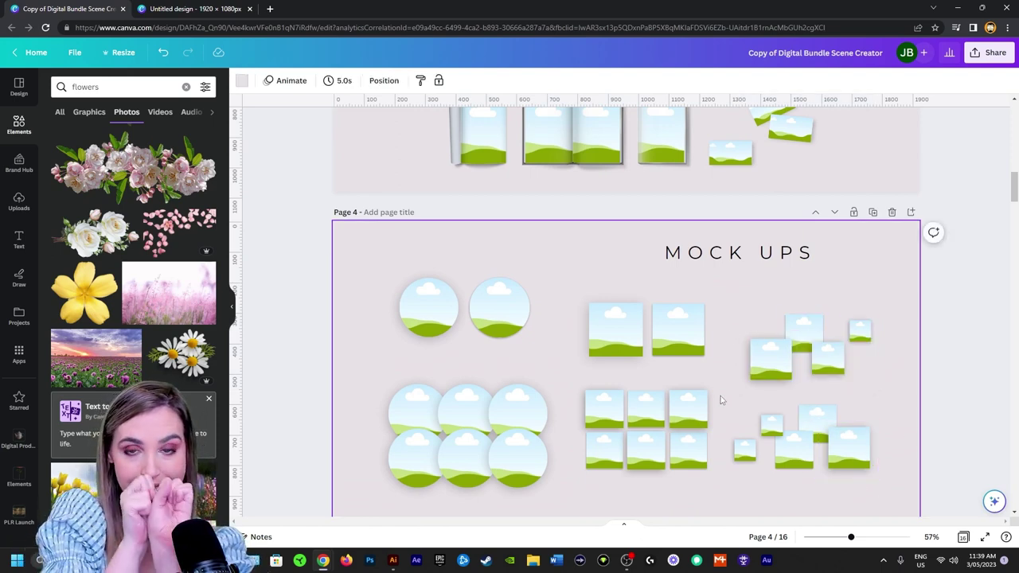
drag(722, 400, 880, 309)
click(195, 8)
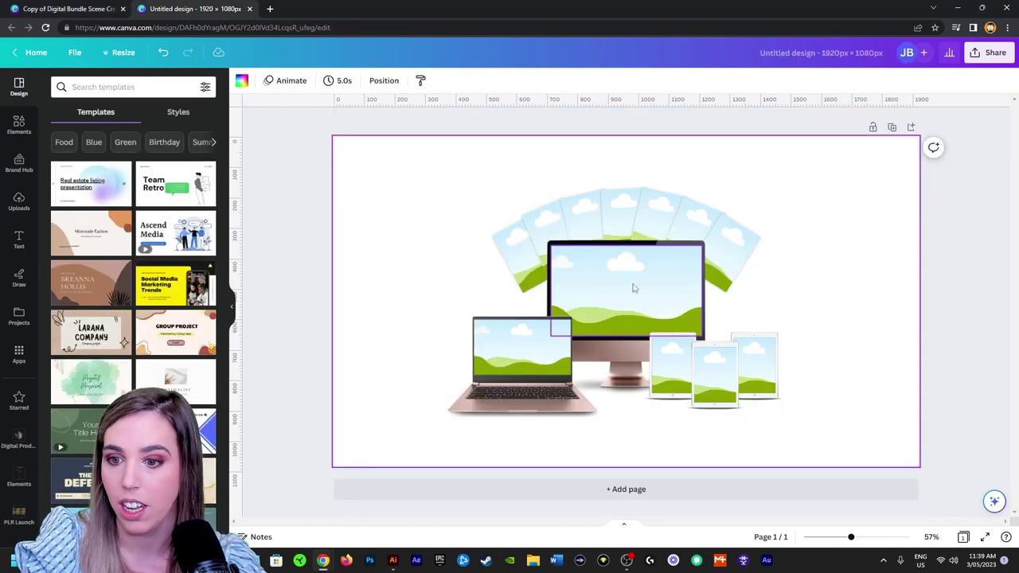
key(ctrl+v)
drag(827, 256, 811, 263)
drag(788, 308, 783, 304)
- Copy the cluster of five square mock-ups from page 4 into the design, scaled down at the monitor's left edge above the laptop
key(ctrl+shift+Tab)
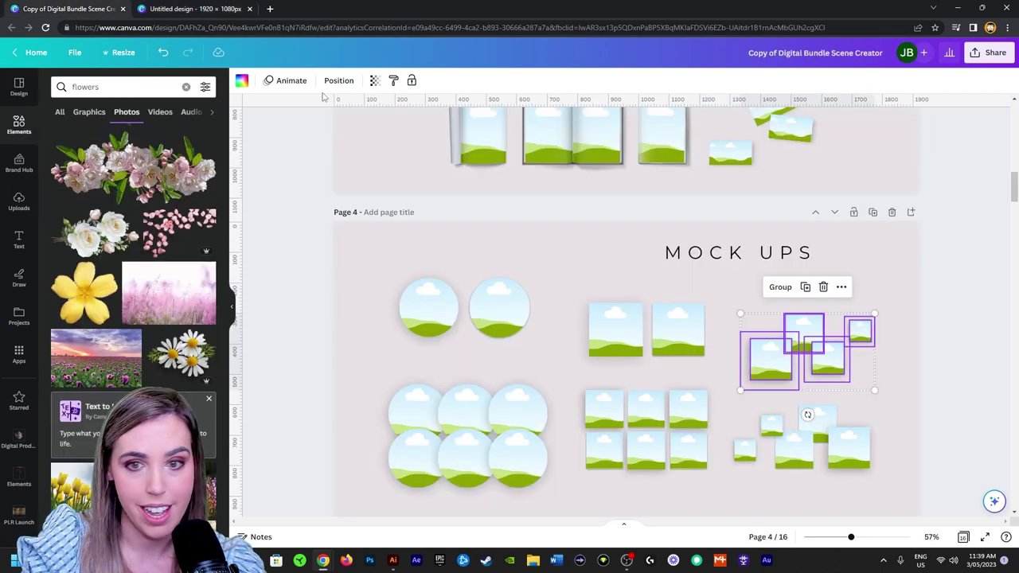
key(ctrl+v)
drag(740, 411, 733, 398)
key(ctrl+c)
click(191, 8)
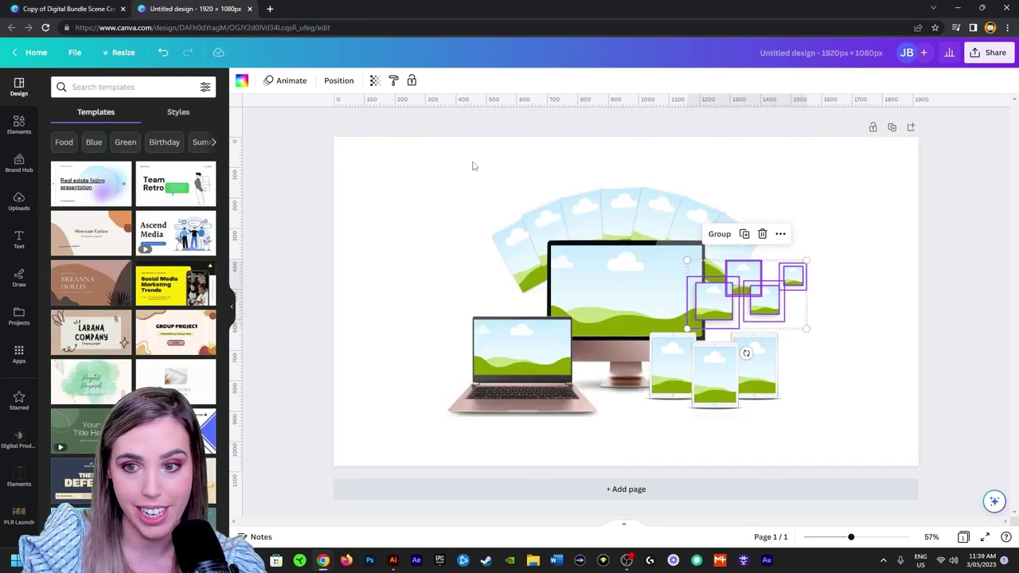
key(ctrl+v)
drag(766, 360, 456, 291)
drag(569, 248, 556, 255)
drag(544, 291, 544, 277)
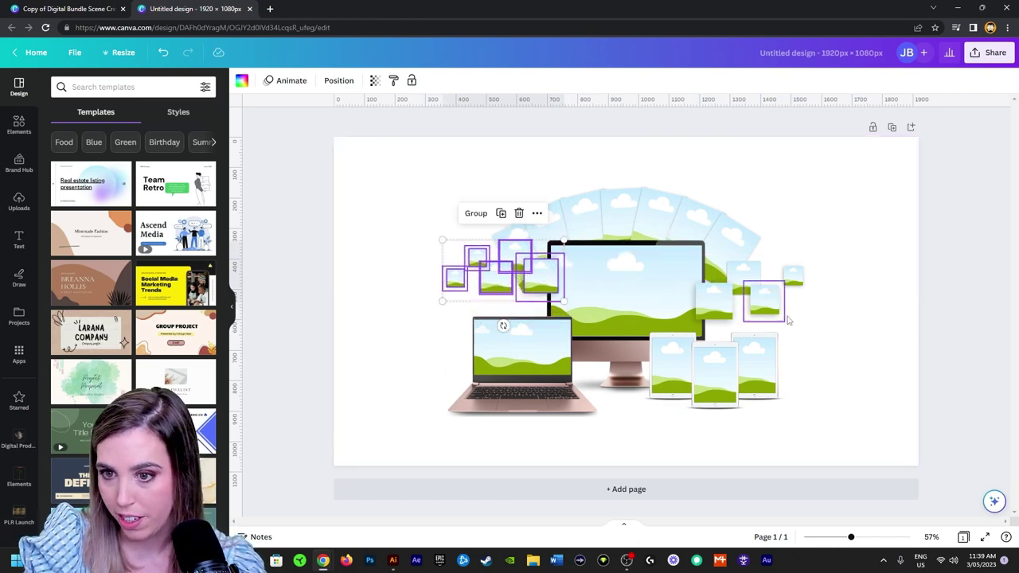
- Move the four square mock-ups beside the monitor slightly down, closer to the tablets
click(743, 255)
shift+click(744, 247)
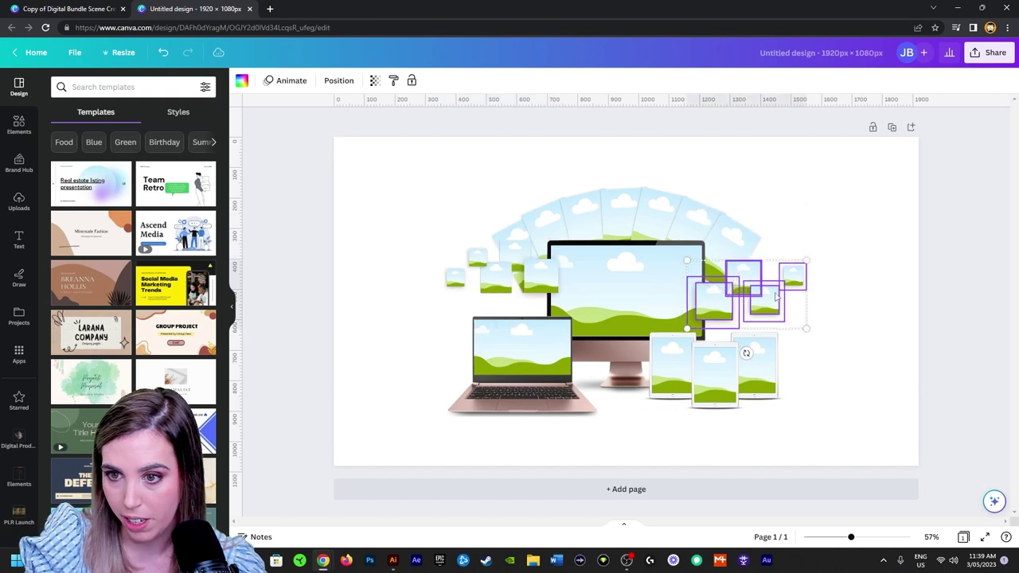
drag(749, 293, 749, 304)
click(649, 401)
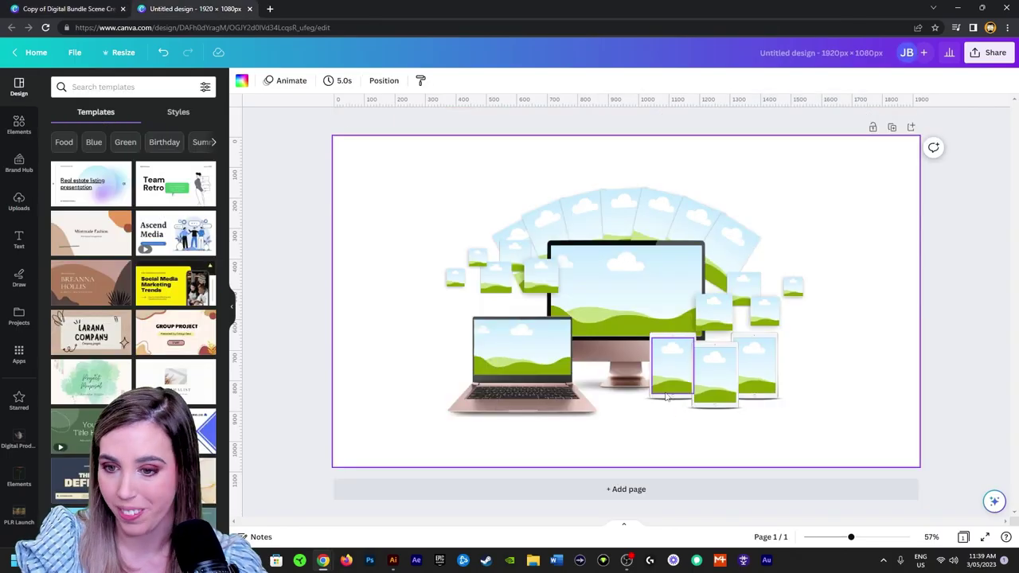
- Add the small fanned rounded cards to the design and place them overlapping the lower right corner of the rear right tablet
click(667, 396)
drag(667, 396, 769, 383)
click(908, 414)
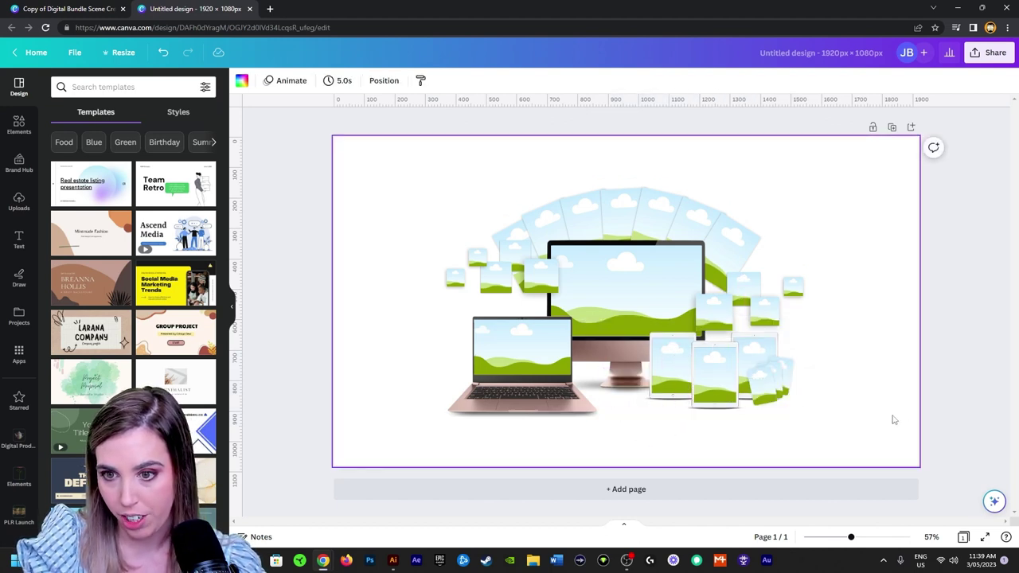
drag(874, 446, 787, 395)
drag(851, 364, 798, 375)
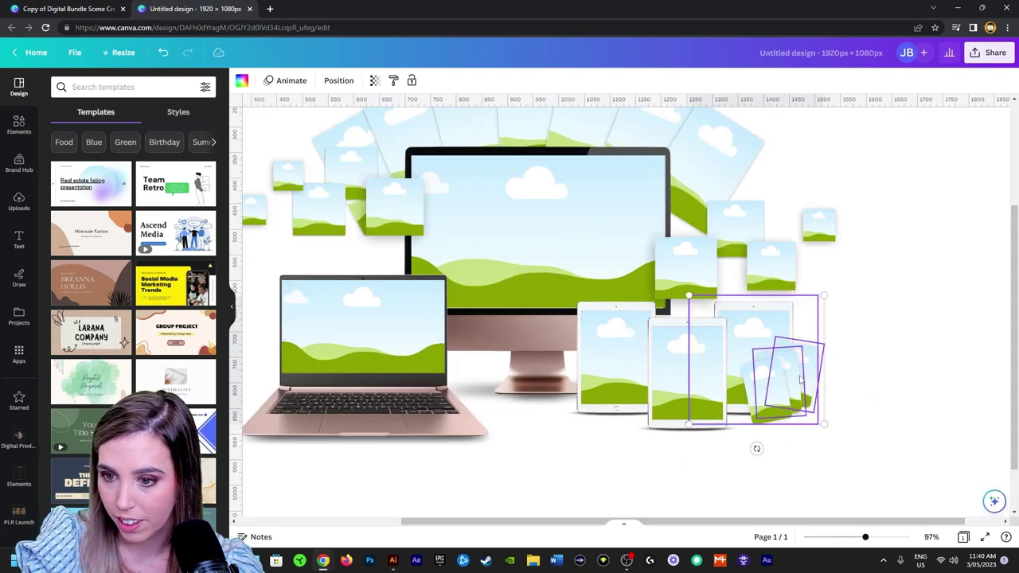
drag(868, 425, 787, 366)
click(868, 410)
- Copy the leafy plant in the grey textured pot from page 5 into the design, enlarge it and place it behind the laptop's left side
scroll(796, 418, down, 3)
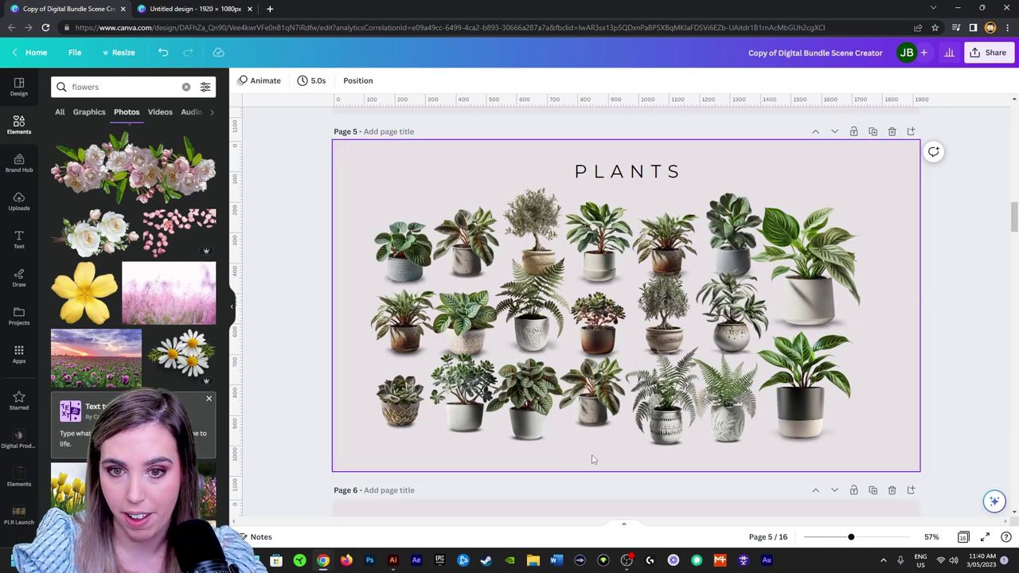
click(469, 239)
click(379, 251)
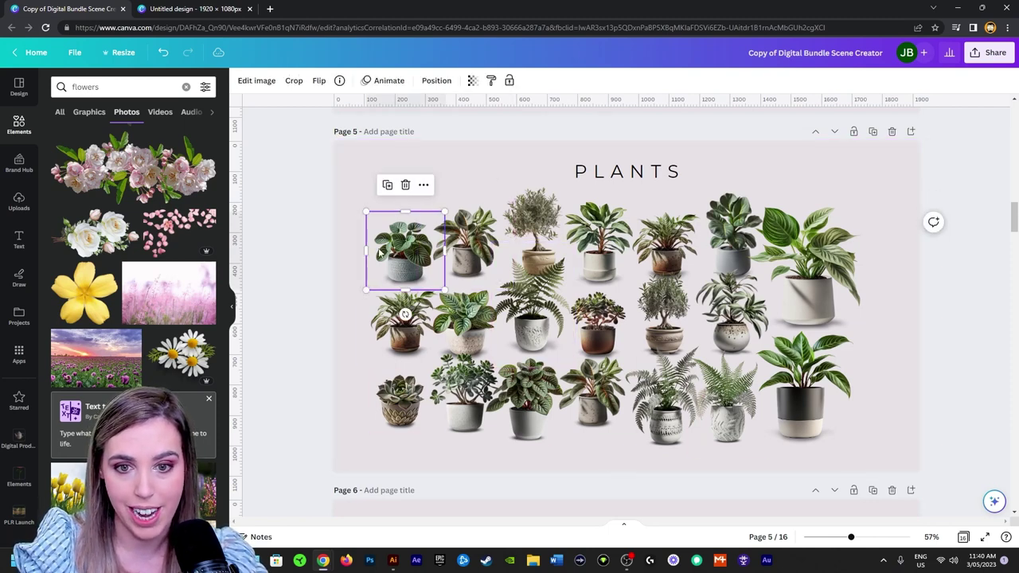
click(159, 6)
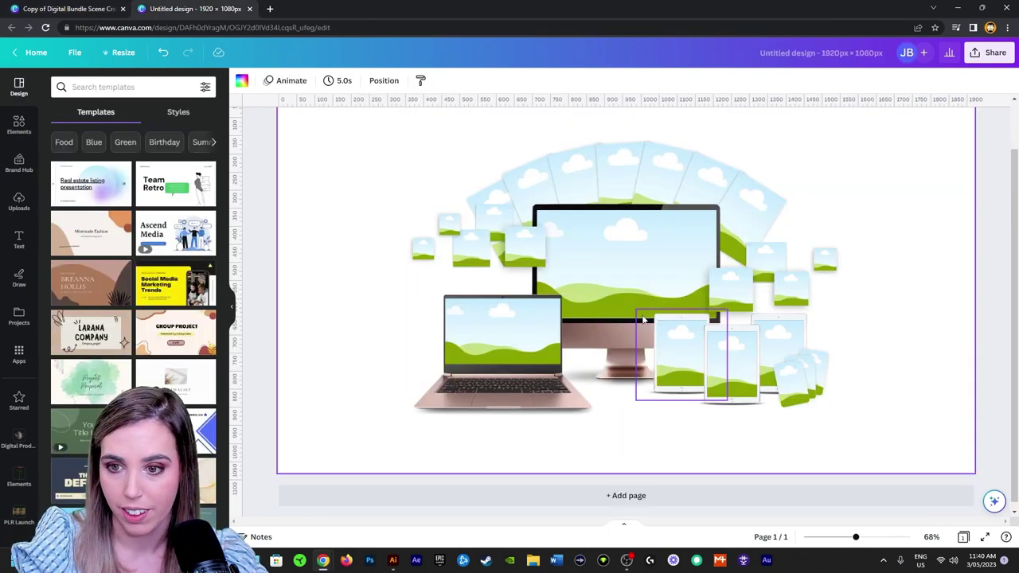
key(ctrl+v)
drag(390, 250, 431, 376)
drag(449, 292, 467, 269)
drag(419, 329, 415, 315)
drag(471, 257, 487, 245)
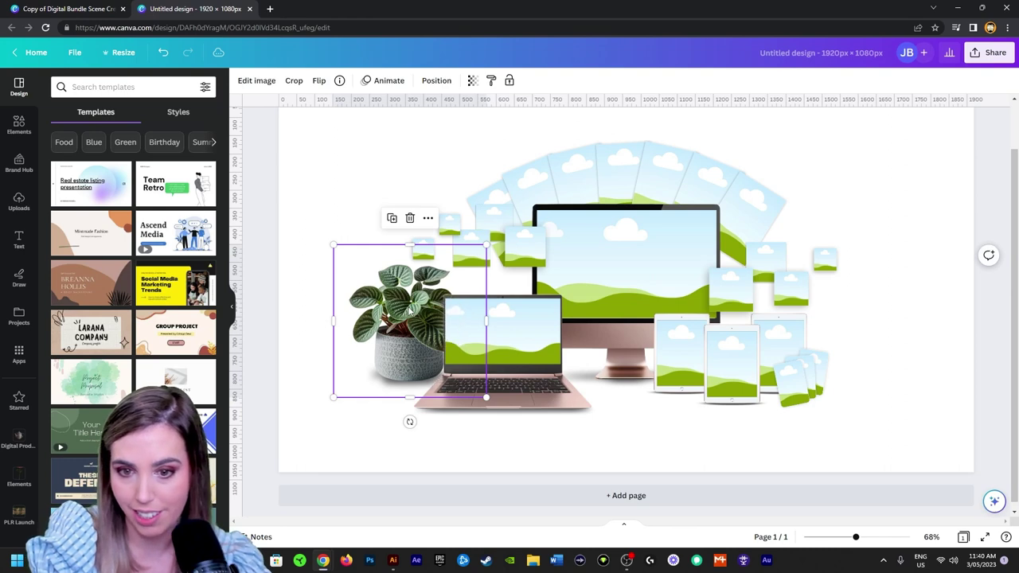
drag(392, 309, 410, 304)
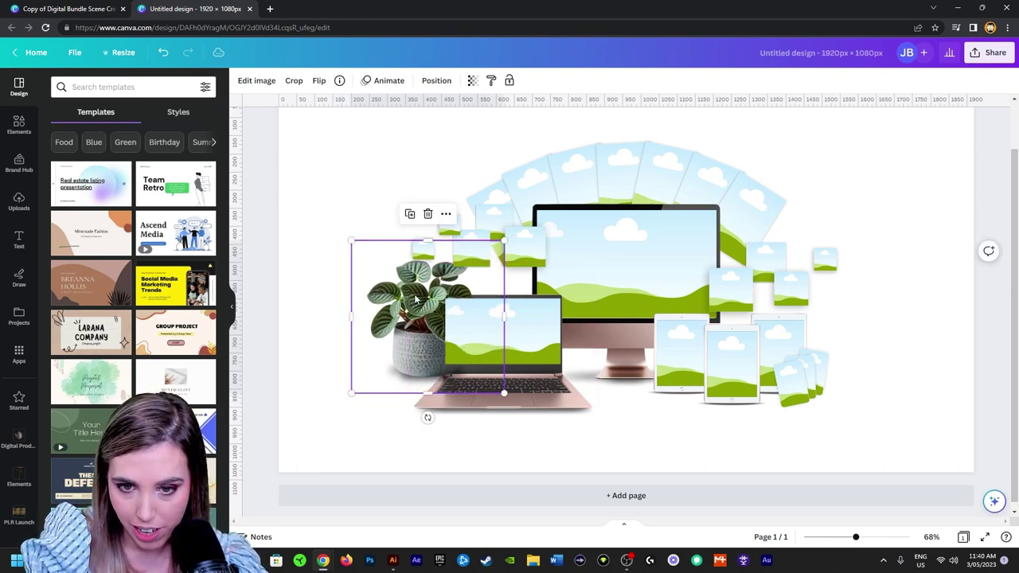
- Fine-tune the potted plant's position beside the laptop so it sits just below the small square mock-ups
click(472, 253)
ctrl+scroll(478, 274, up, 5)
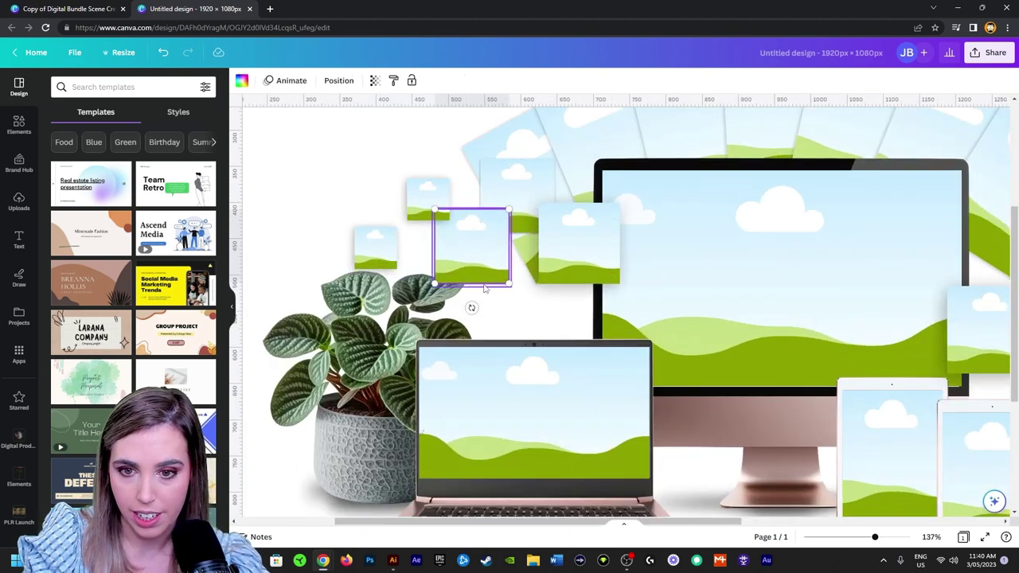
ctrl+scroll(503, 324, down, 3)
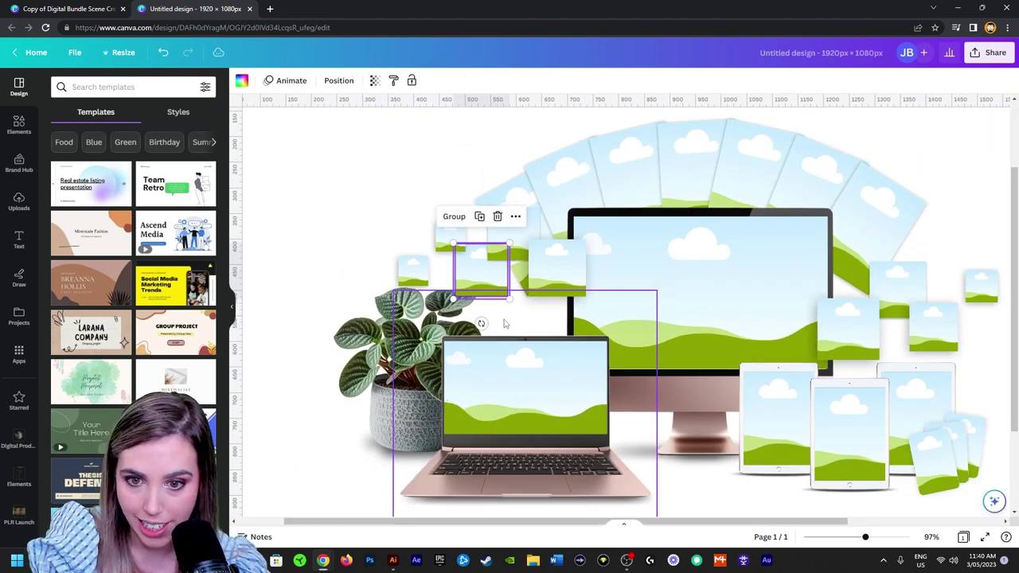
mouse_move(363, 361)
mouse_down()
mouse_move(371, 353)
mouse_move(370, 375)
mouse_up()
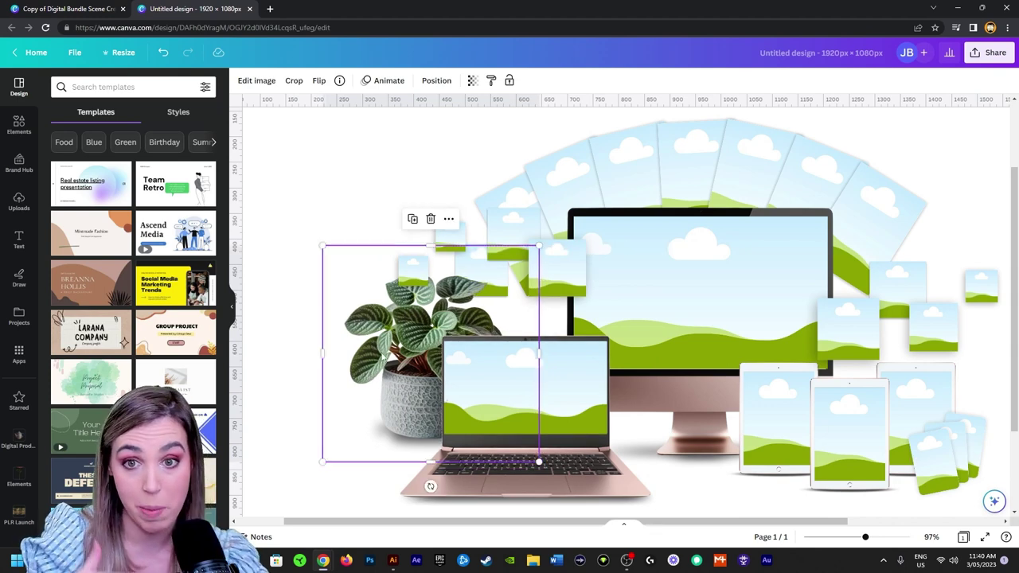
click(292, 330)
ctrl+scroll(589, 323, down, 4)
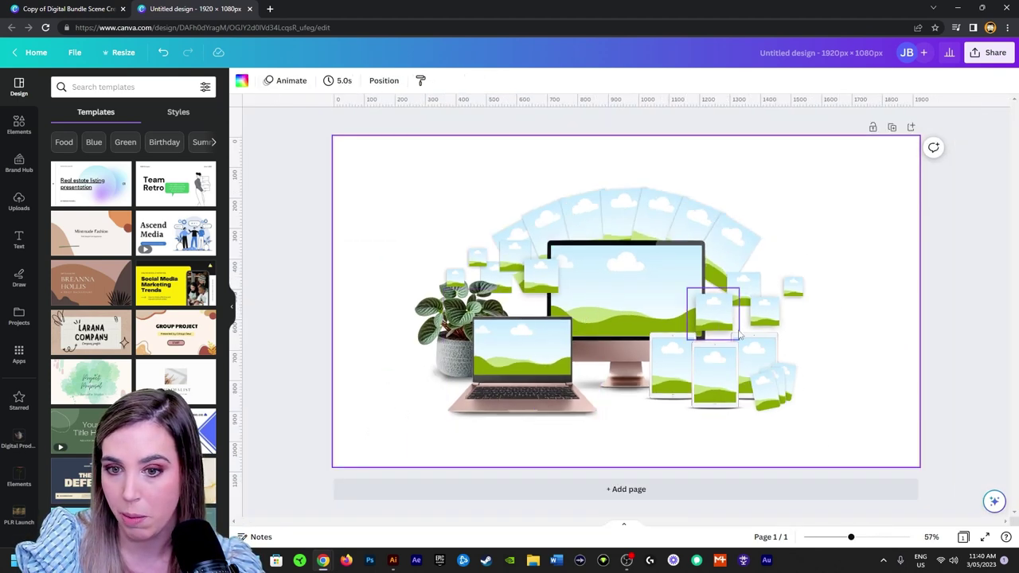
ctrl+scroll(788, 289, up, 1)
click(506, 368)
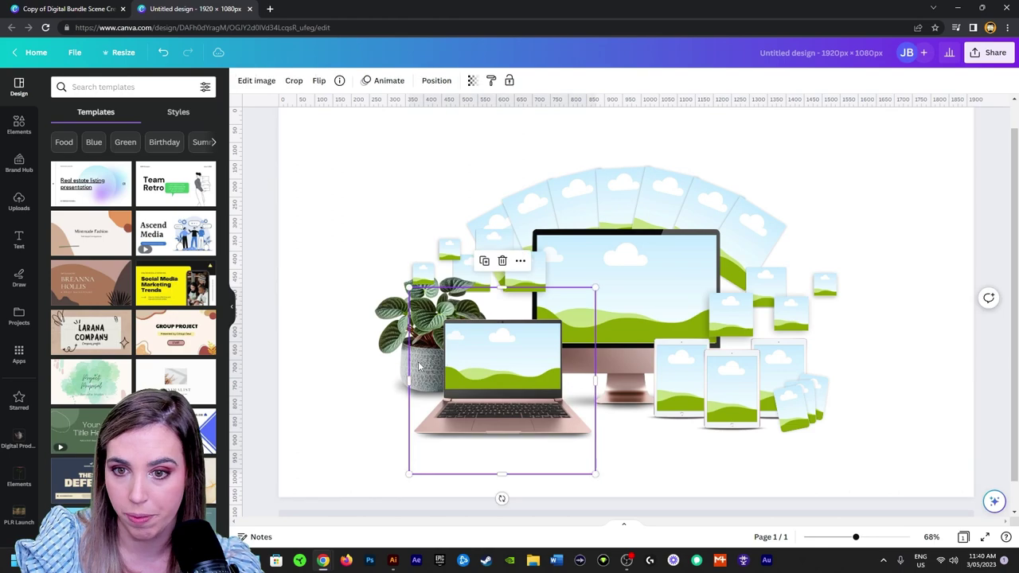
click(869, 380)
- Copy a glass vase of white flowers from page 13 into the design, placing it between laptop and tablets without filling a tablet frame
click(80, 8)
scroll(626, 319, down, 3)
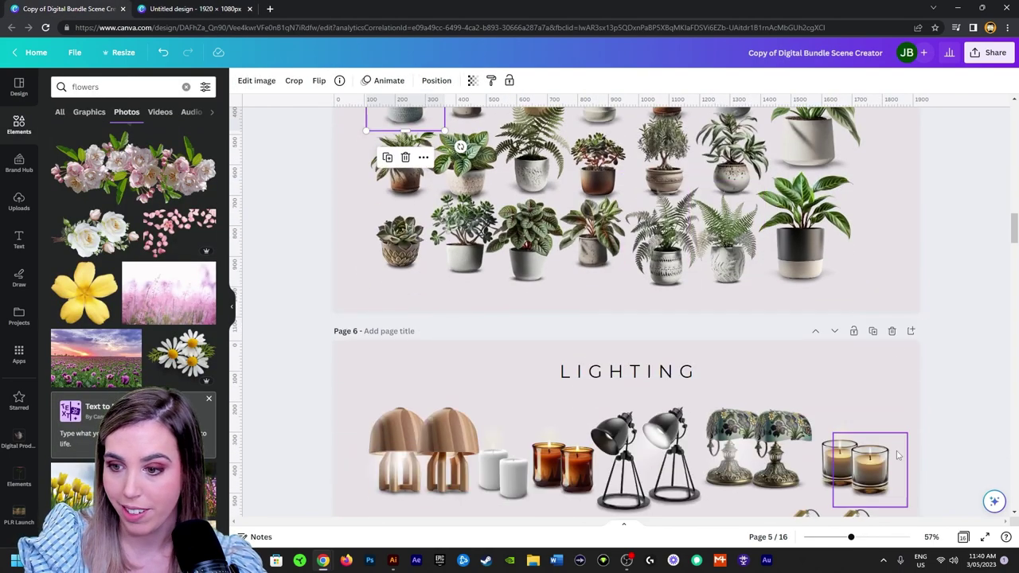
click(963, 538)
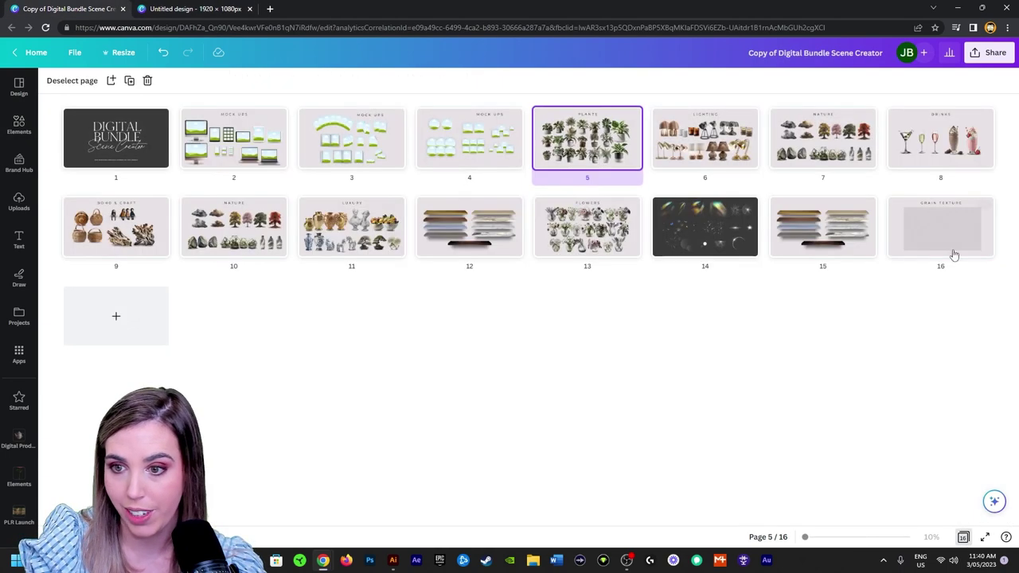
double_click(587, 231)
click(740, 410)
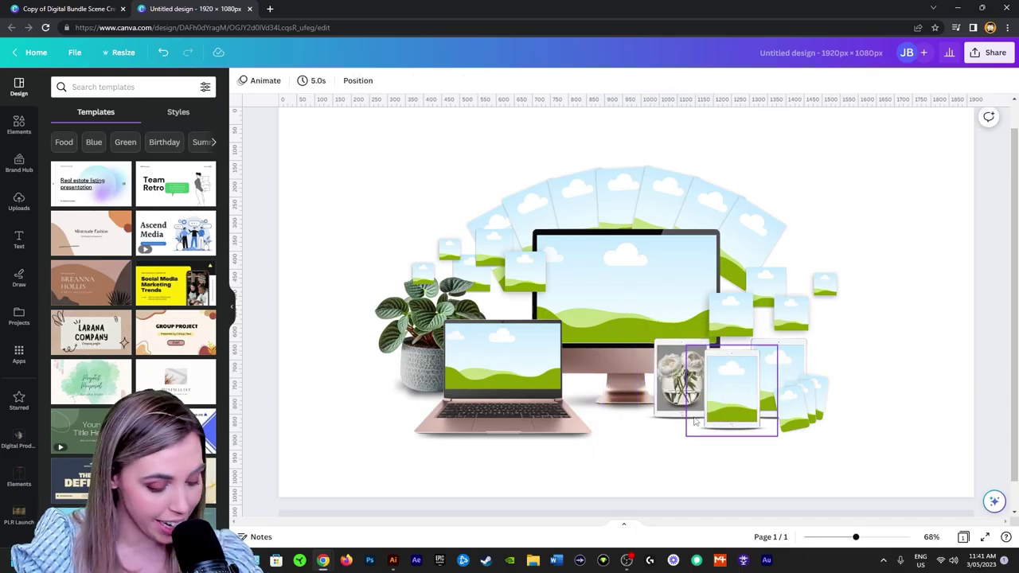
key(ctrl+z)
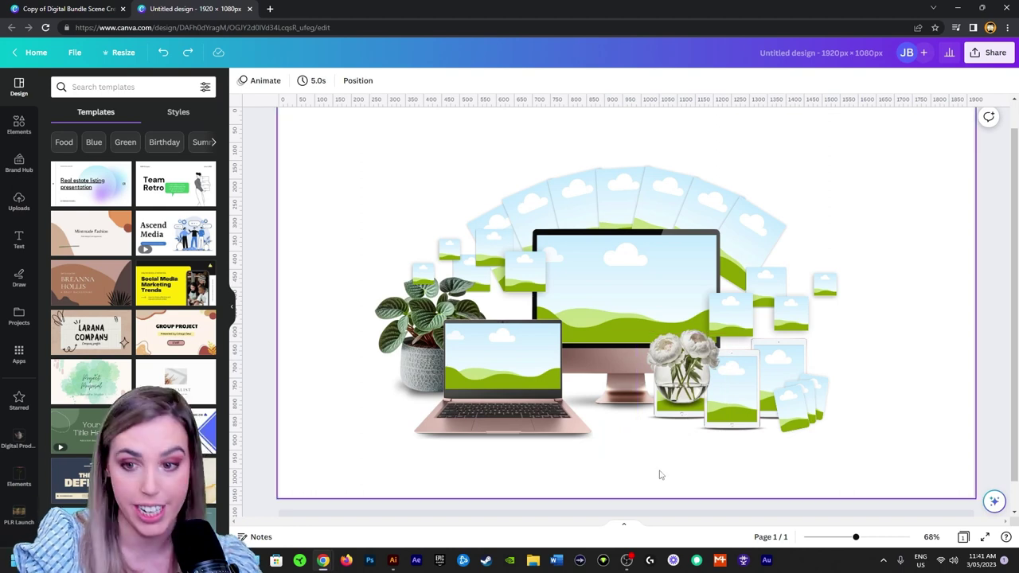
drag(683, 379, 637, 407)
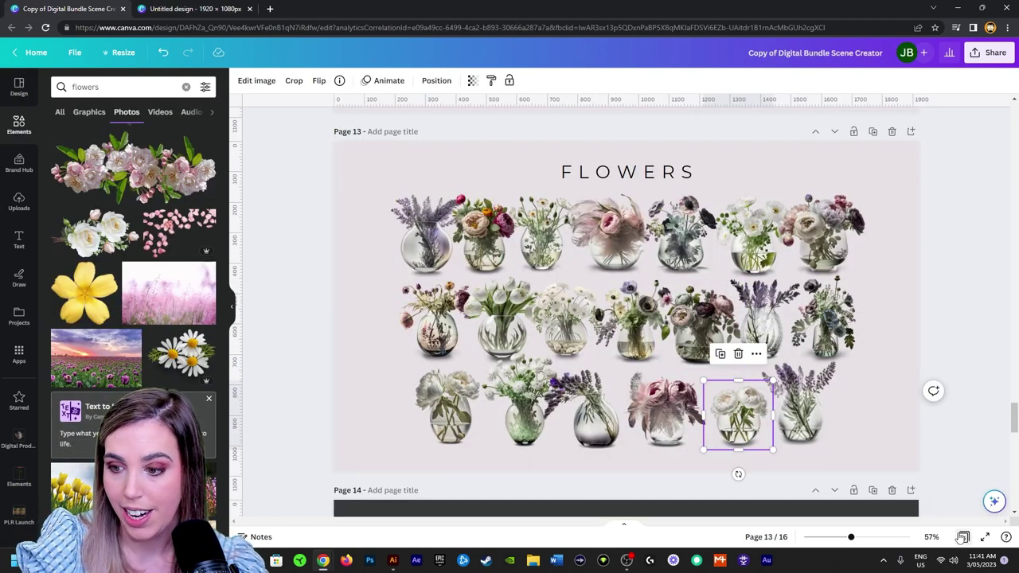
- Copy the lit rose gold desk lamp from the Lighting page into the design and enlarge it
click(963, 538)
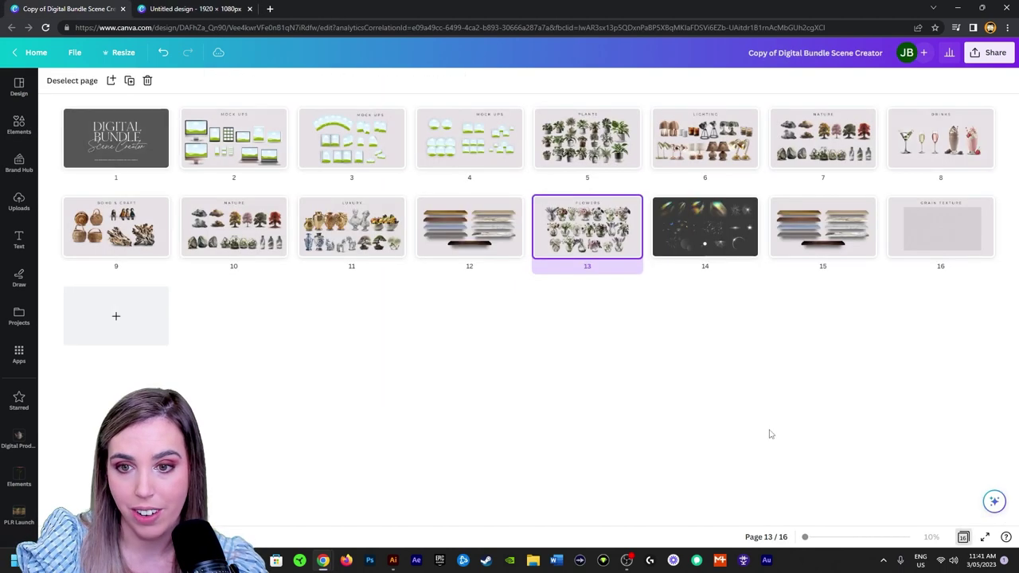
double_click(710, 144)
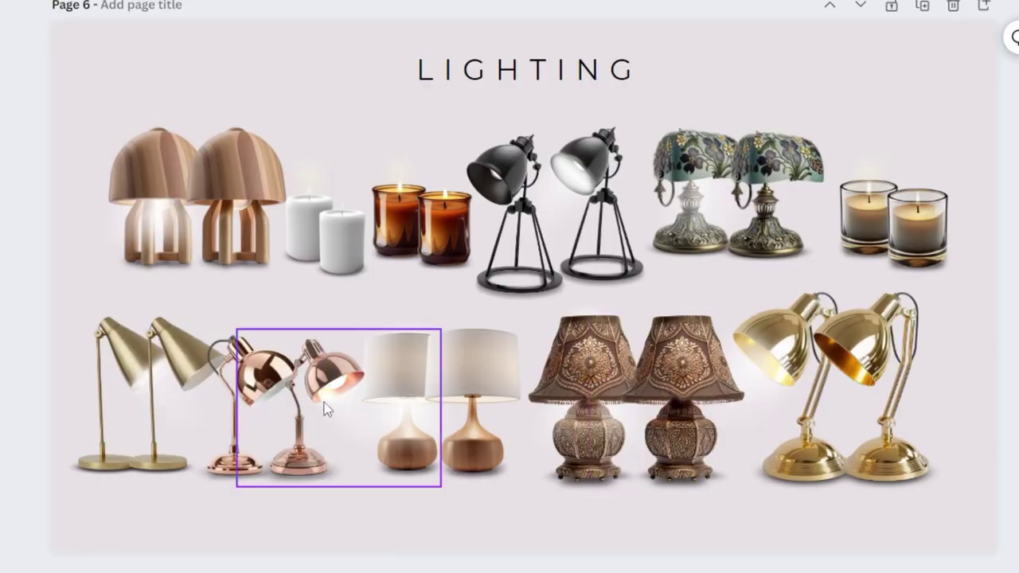
click(497, 383)
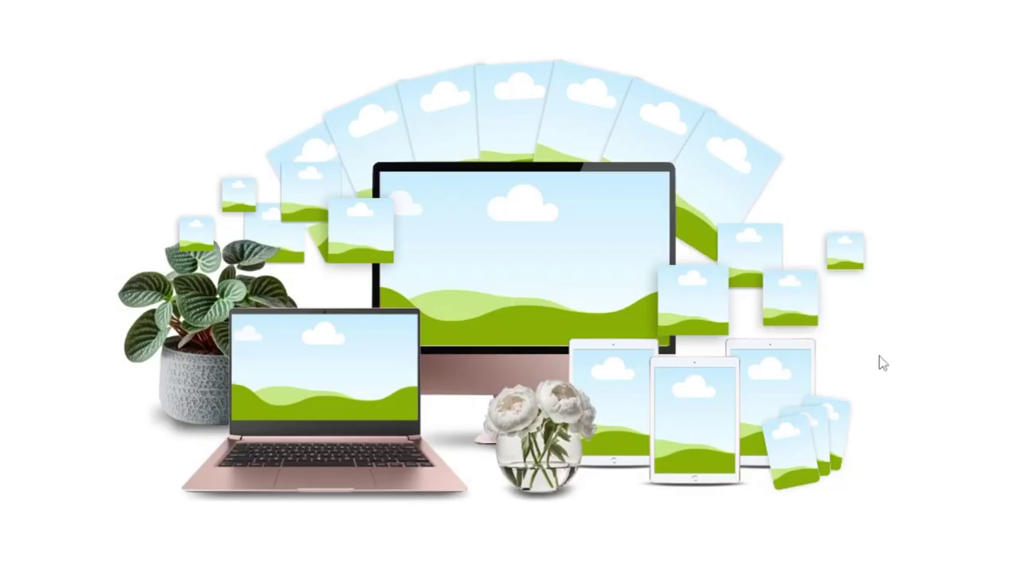
key(ctrl+v)
drag(424, 327, 590, 202)
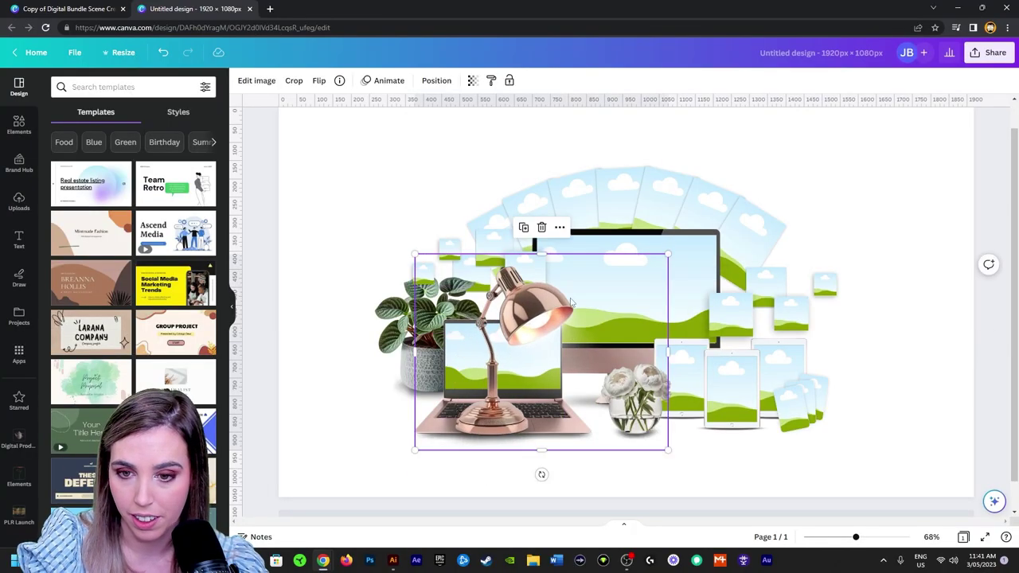
- Flip the rose gold lamp horizontally and position it behind the tablets and squares, with its shade over the monitor's right edge
right_click(570, 301)
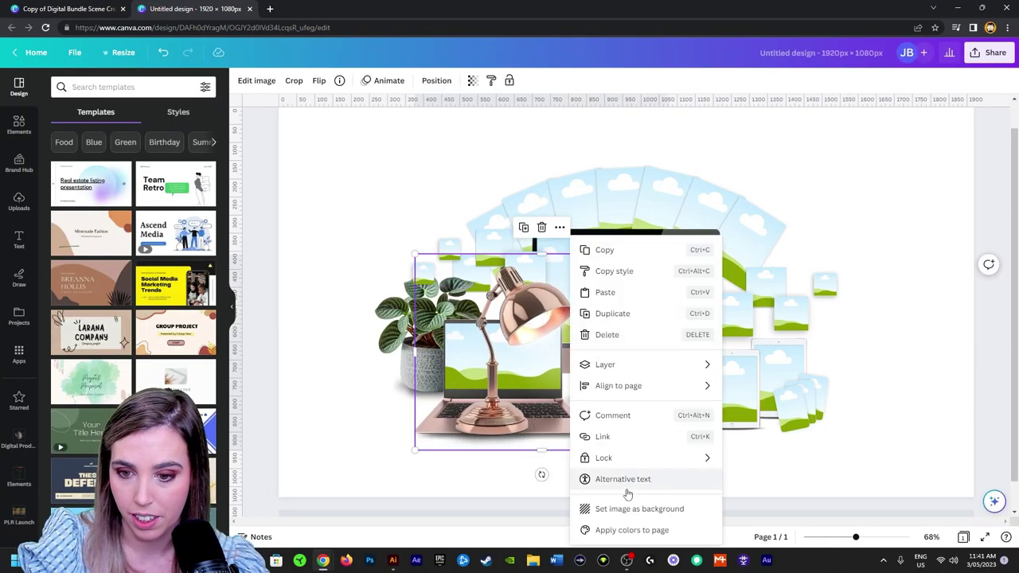
click(319, 80)
click(358, 107)
drag(579, 336, 764, 277)
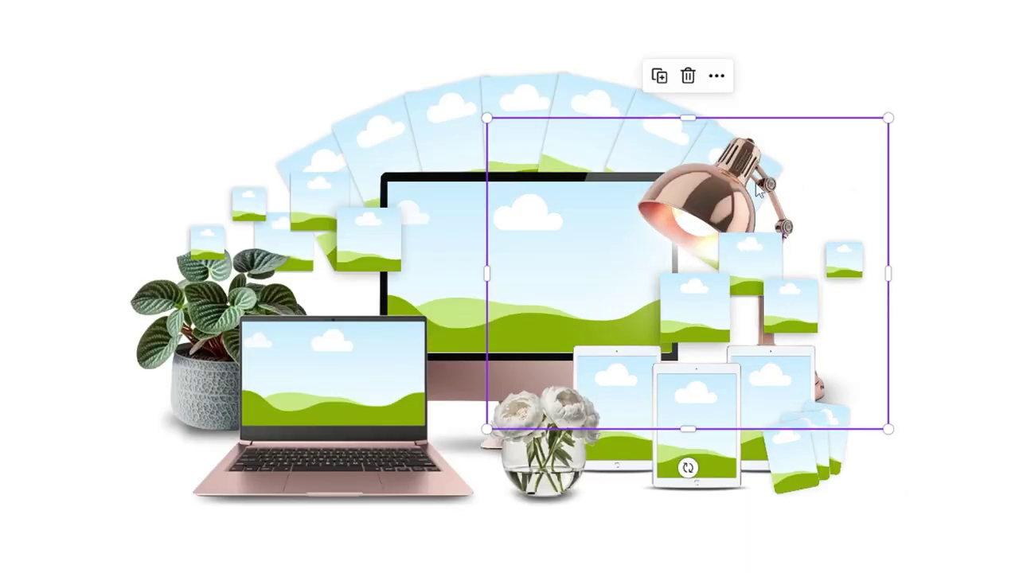
drag(758, 190, 722, 201)
drag(659, 199, 659, 200)
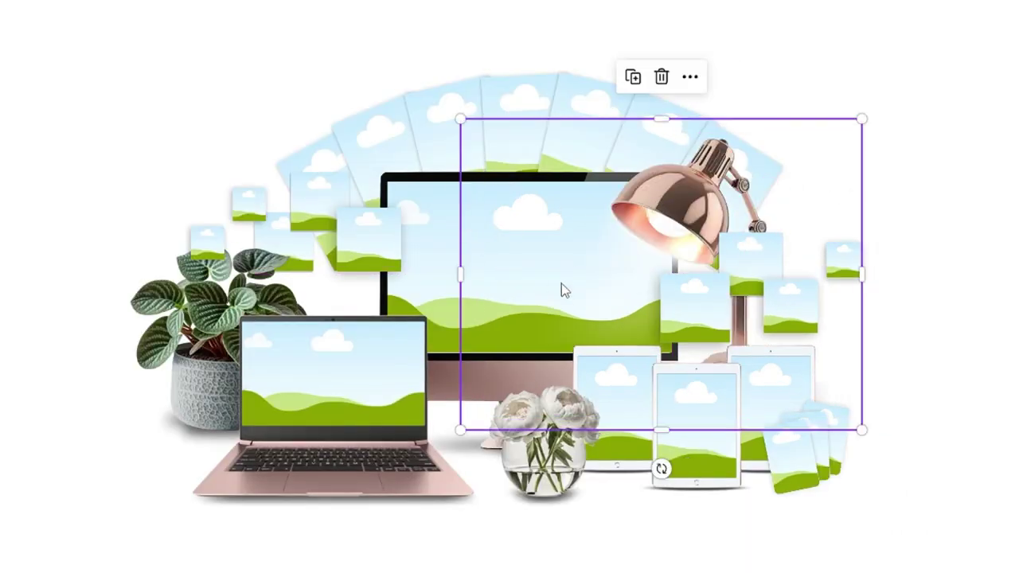
click(884, 333)
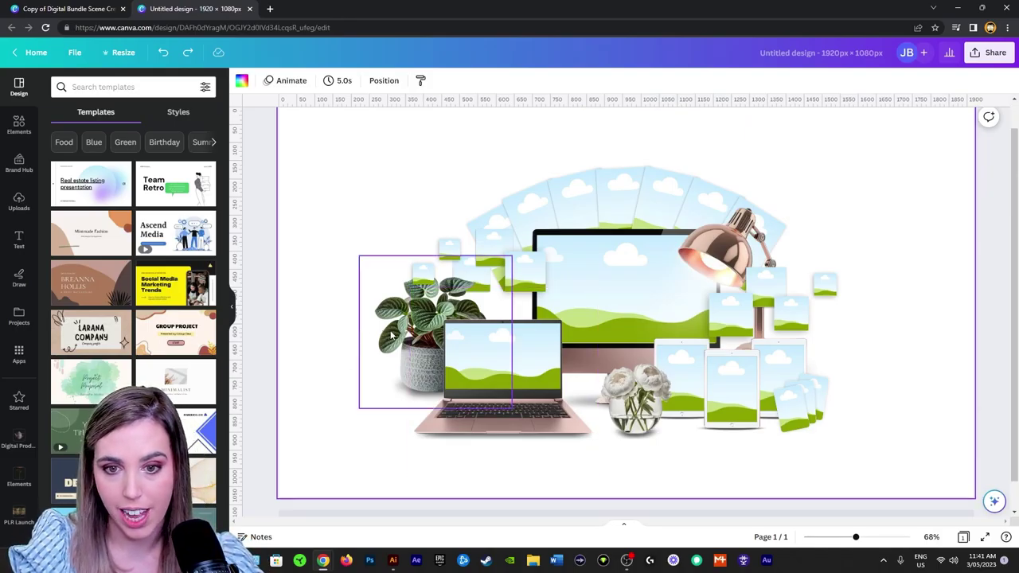
- Try different positions for the small potted plant behind the laptop
click(390, 336)
drag(390, 360, 432, 355)
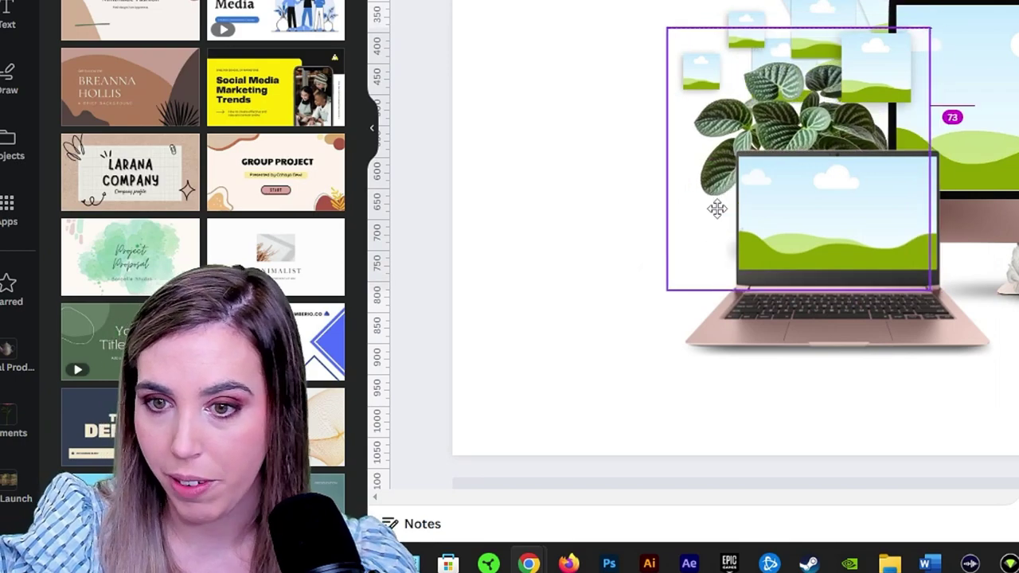
drag(718, 208, 638, 231)
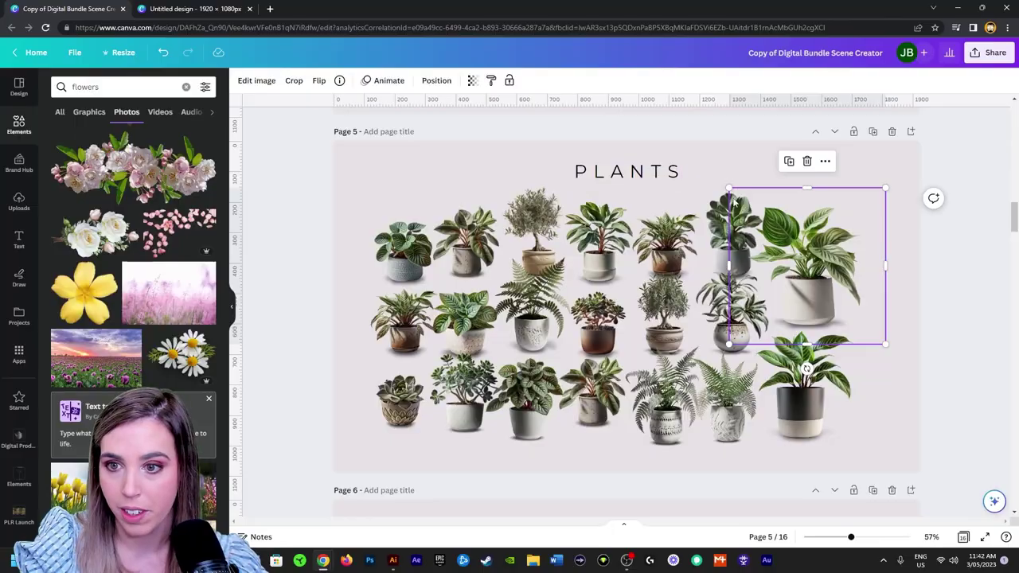
- Replace the small plant beside the laptop with a copy of the tall broad-leaved plant in a grey pot from the Plants page
click(705, 195)
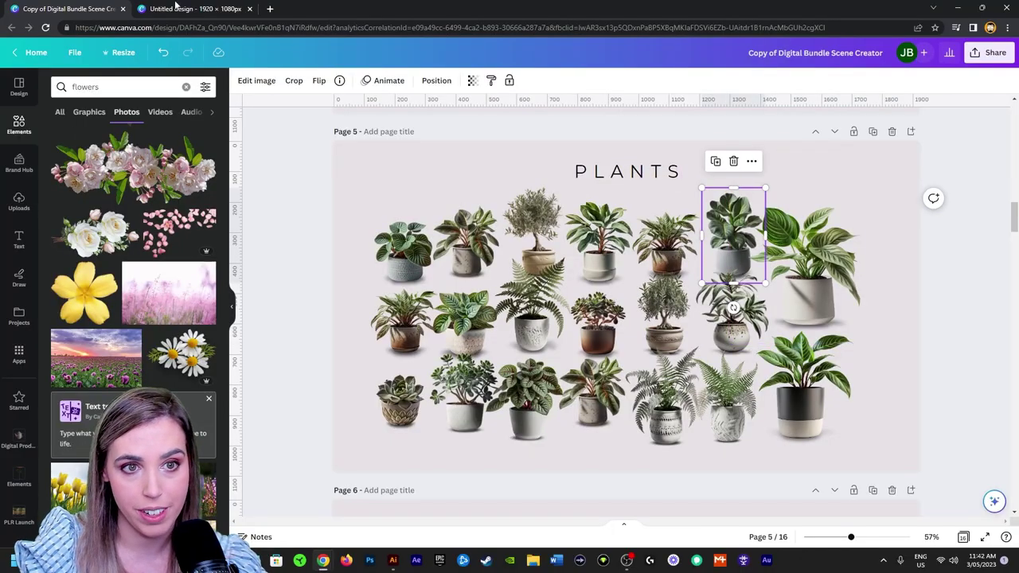
click(203, 9)
key(Delete)
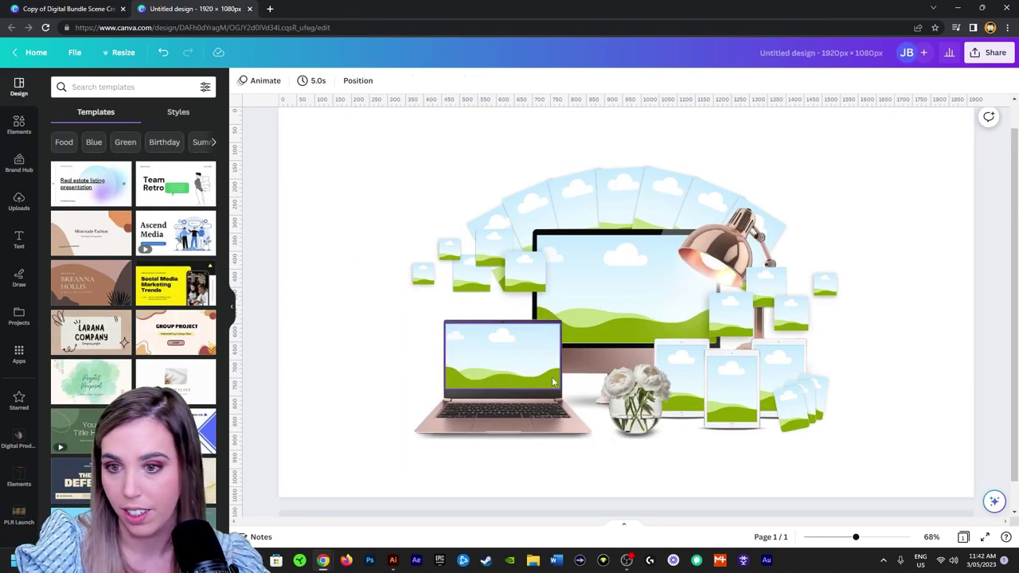
key(ctrl+z)
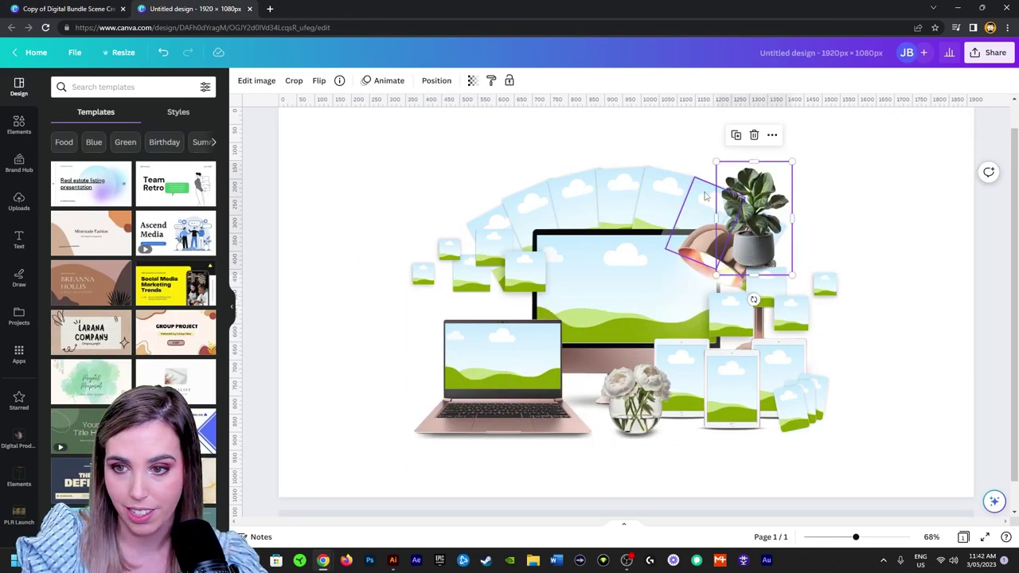
- Enlarge the tall grey-potted plant and place it beside the laptop, layered behind the laptop and square mock-ups
drag(766, 185, 496, 209)
drag(453, 299, 487, 287)
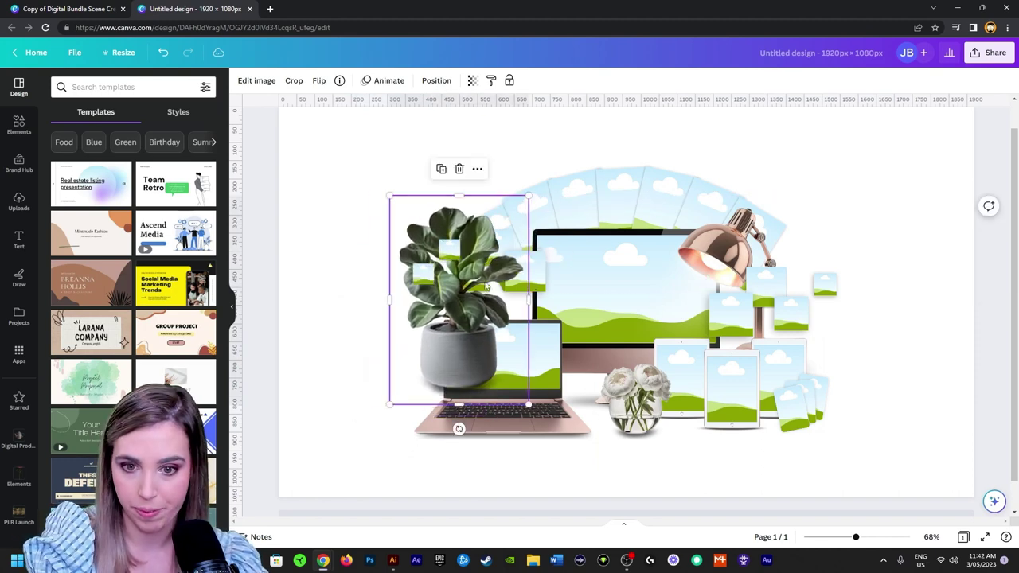
key(ctrl+bracketleft)
key(ctrl+bracketleft)
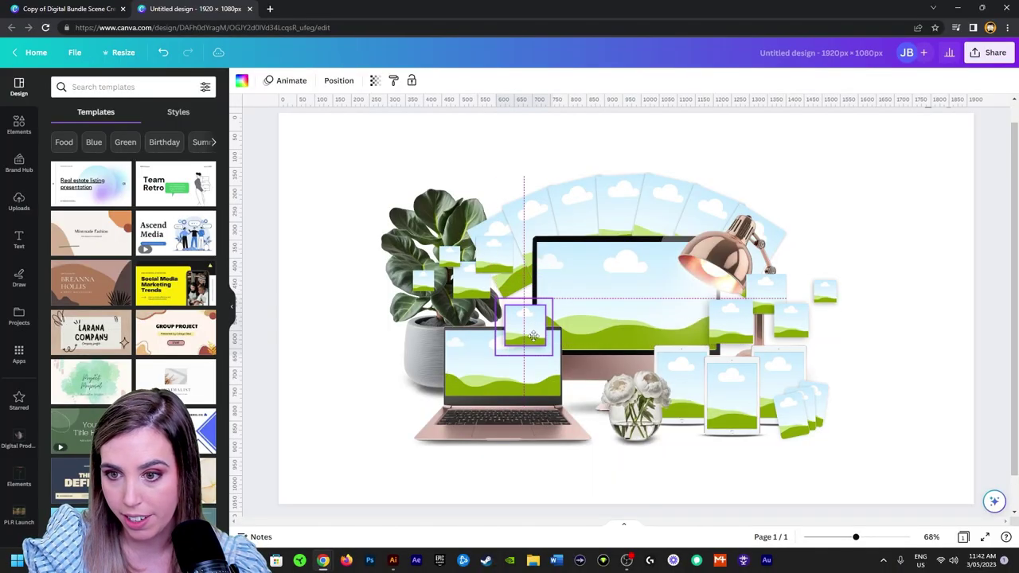
- Rearrange the small square mock-ups into a descending cascade from the tall plant to the laptop screen's upper edge
drag(533, 336, 532, 333)
click(506, 284)
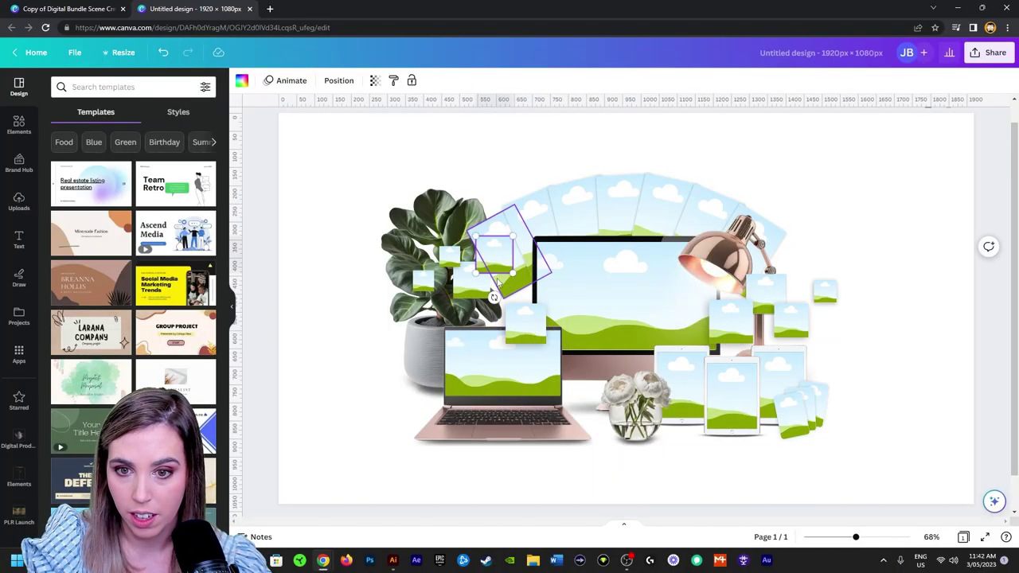
scroll(534, 254, up, 5)
scroll(843, 288, down, 5)
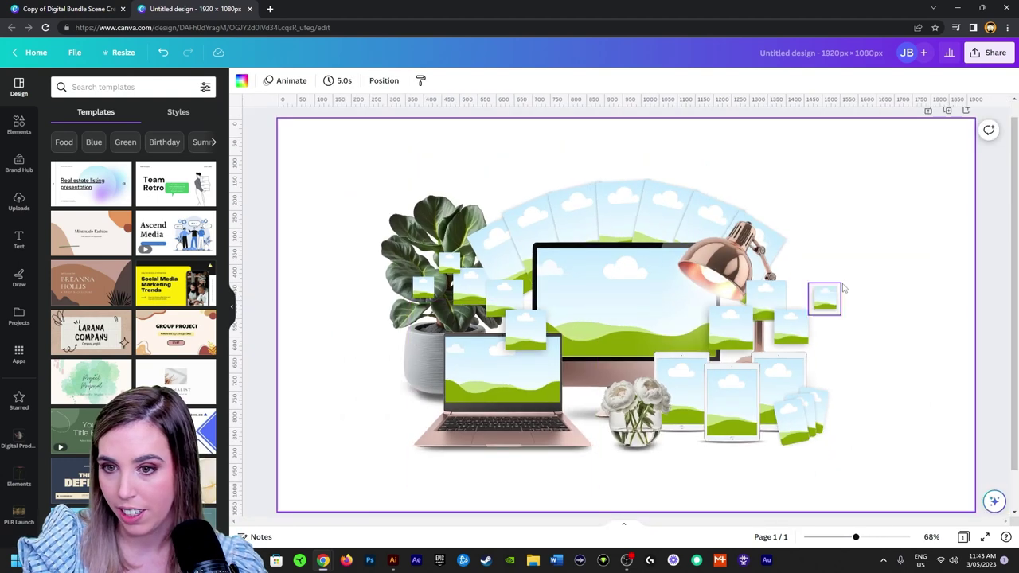
scroll(935, 337, up, 2)
scroll(916, 348, down, 2)
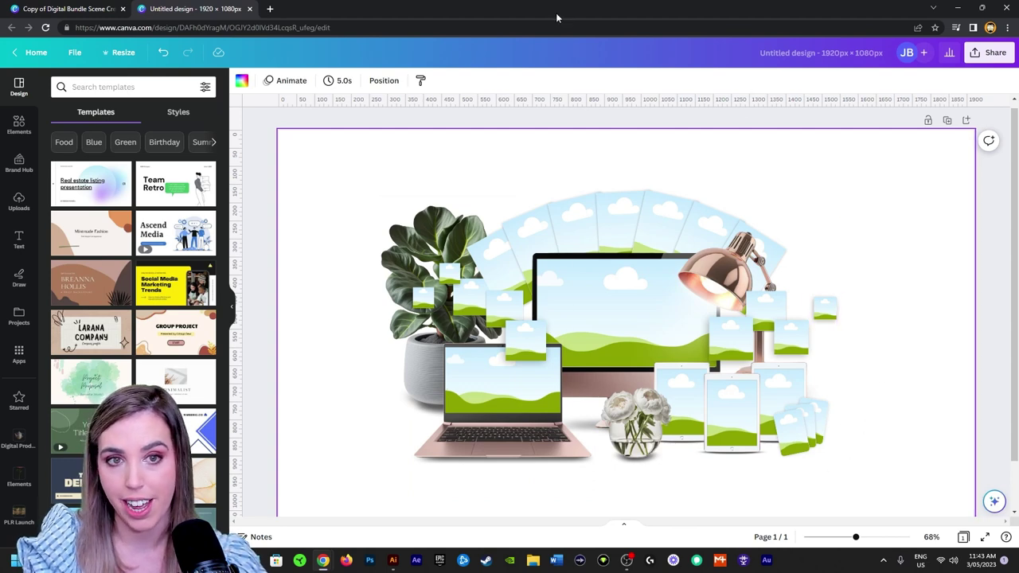
- Copy the first small plant in the textured grey pot from the Plants page into the design
click(87, 8)
click(243, 6)
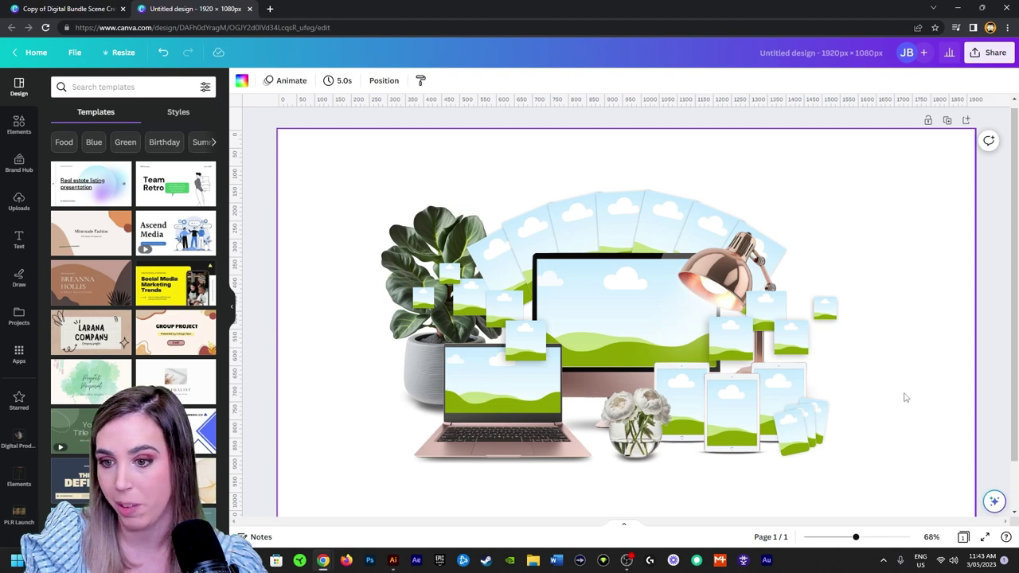
click(68, 9)
click(404, 252)
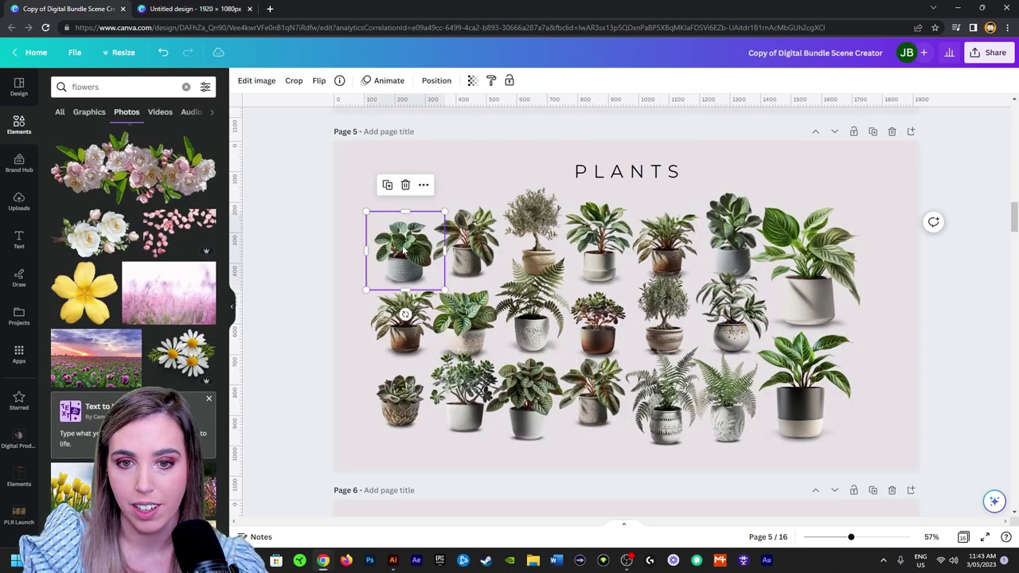
click(162, 9)
key(ctrl+v)
- Enlarge the small plant and place it on the far side of the tablets, layered behind the tablets and small cards
drag(373, 271, 849, 408)
drag(849, 408, 848, 395)
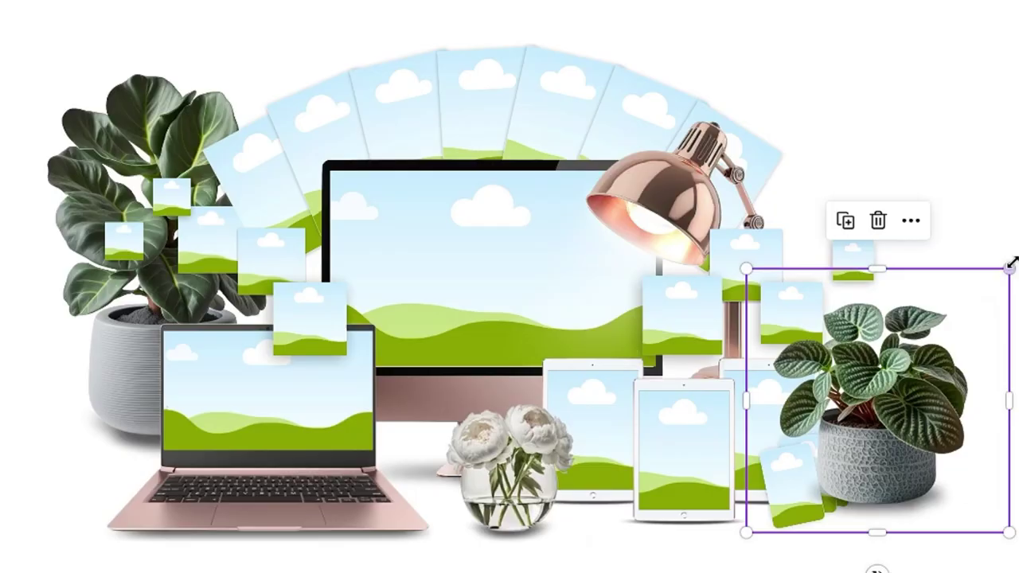
drag(912, 312, 893, 326)
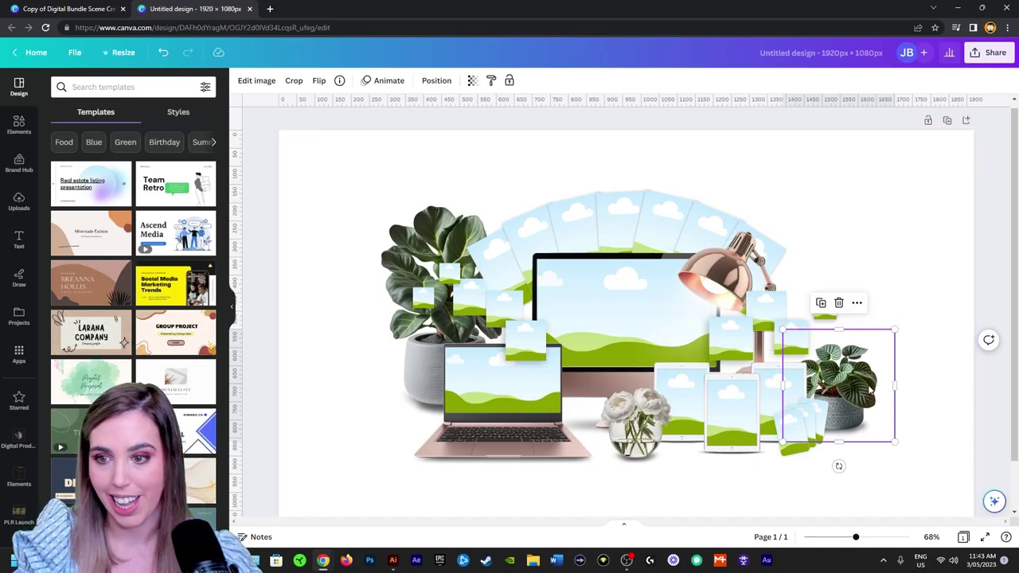
click(928, 438)
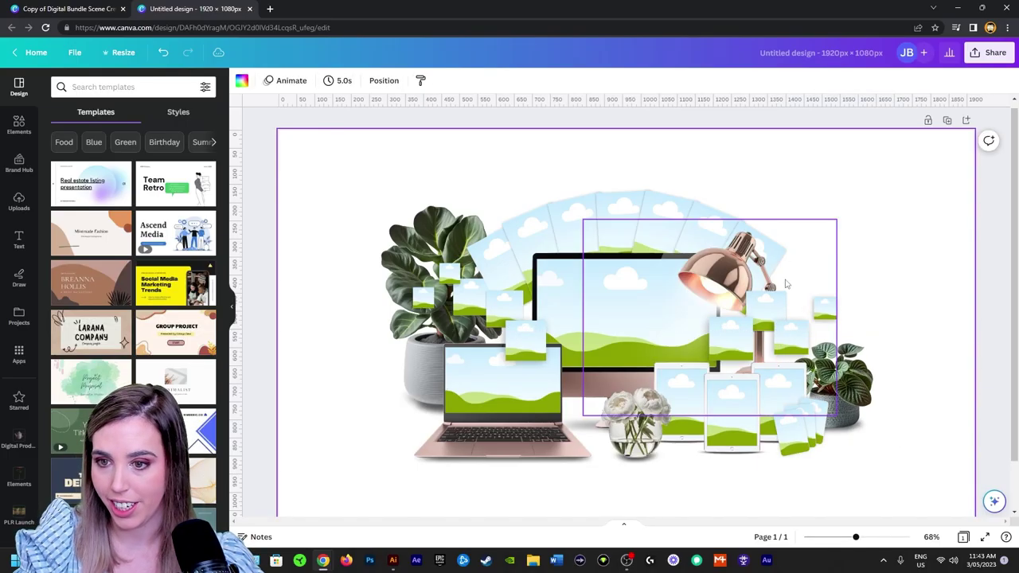
- Raise the rose gold lamp and adjust its layering so the shade overlaps the monitor's upper corner and the fanned sheets
drag(762, 271, 751, 236)
key(ctrl+z)
key(ctrl+z)
click(749, 237)
click(650, 321)
key(ctrl+[)
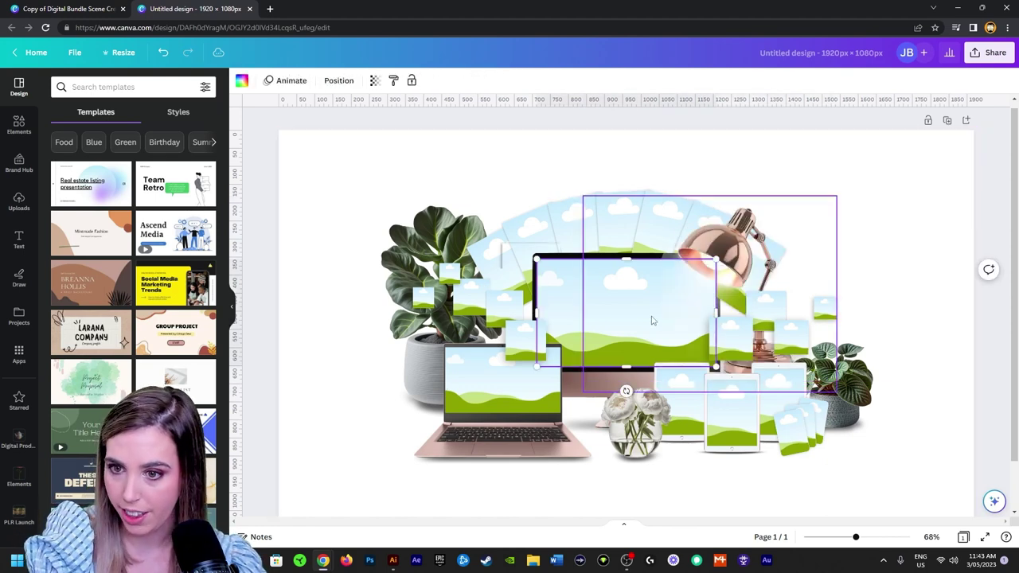
drag(894, 241, 779, 256)
shift+click(821, 220)
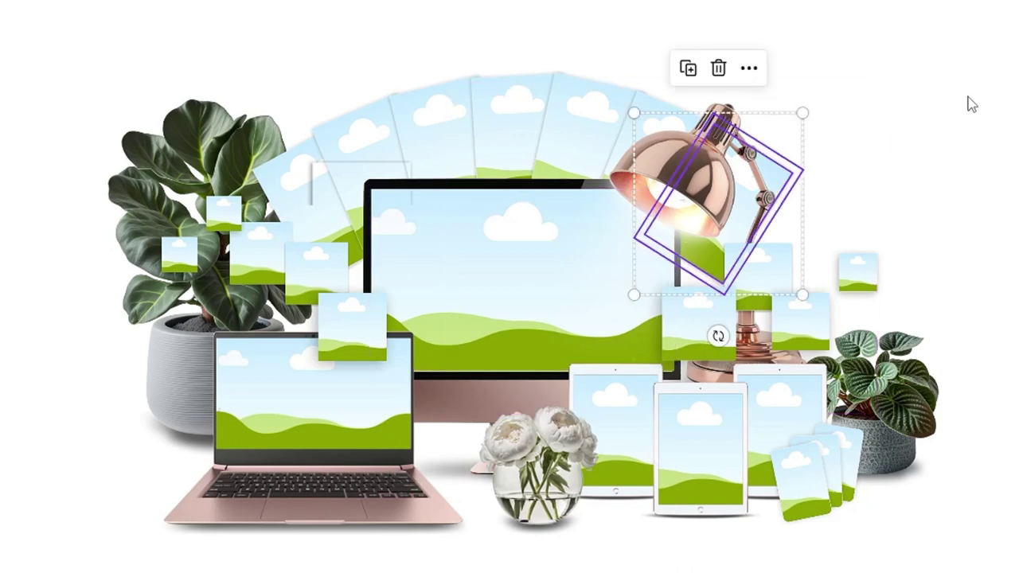
key(Escape)
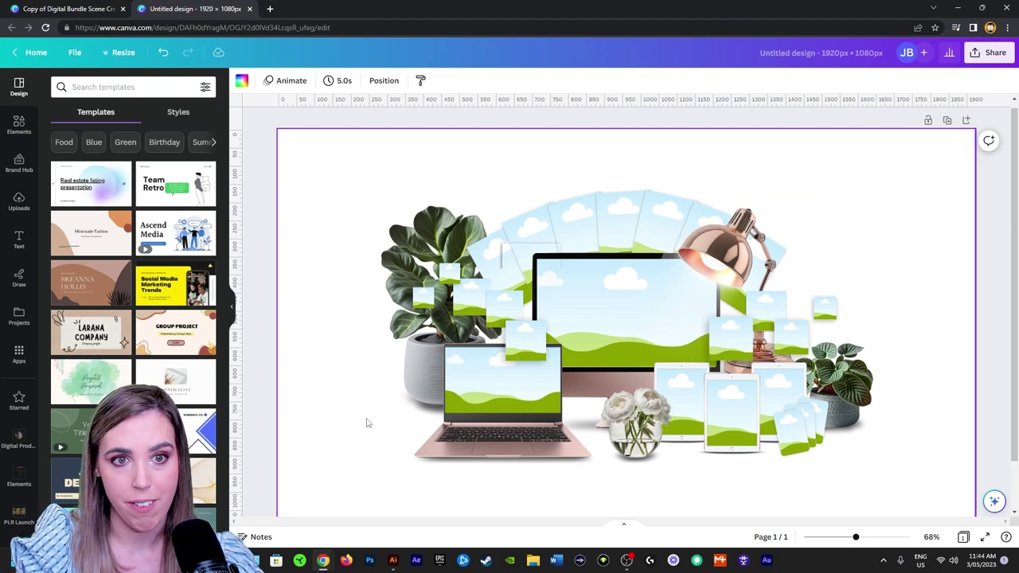
- Copy the standing gold deer figurine from page 12 of the Scene Creator template
click(73, 8)
click(962, 537)
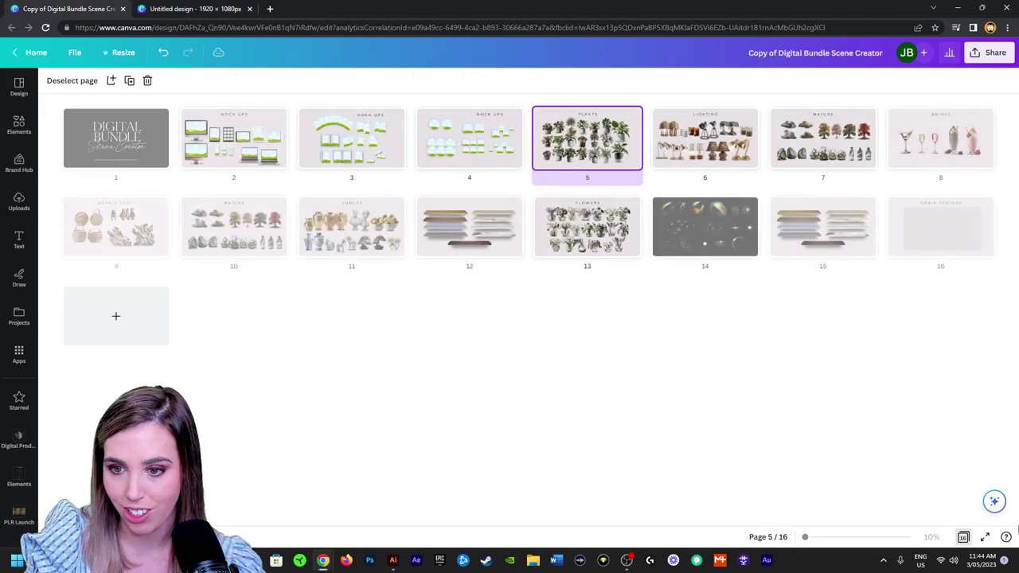
click(372, 229)
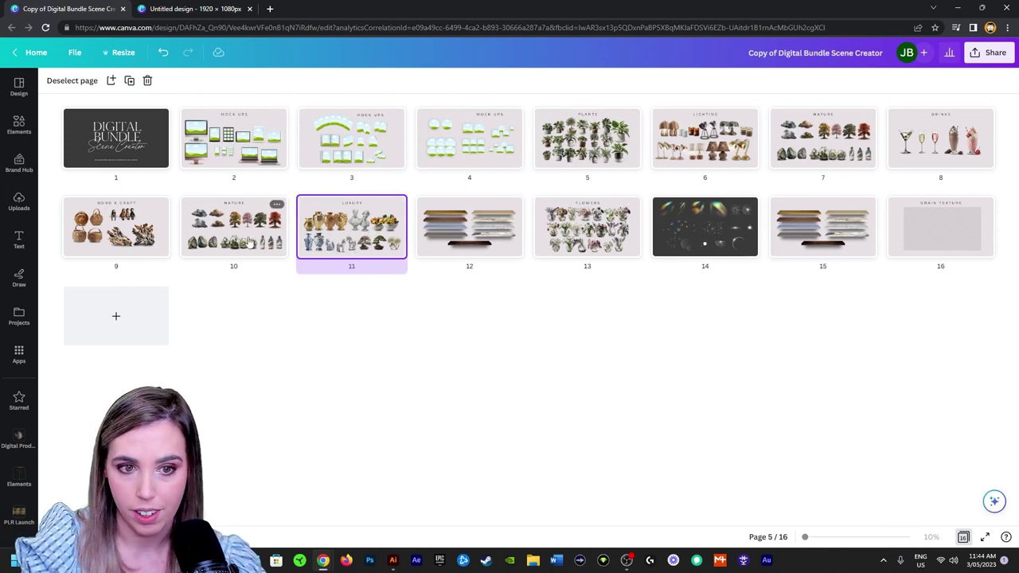
double_click(358, 233)
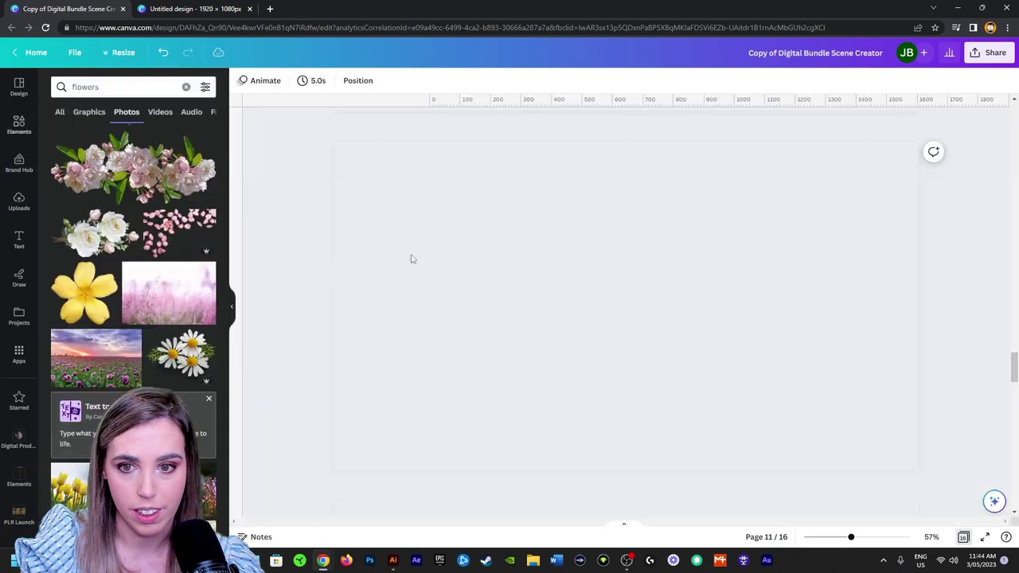
scroll(642, 337, down, 5)
scroll(929, 342, up, 3)
click(895, 290)
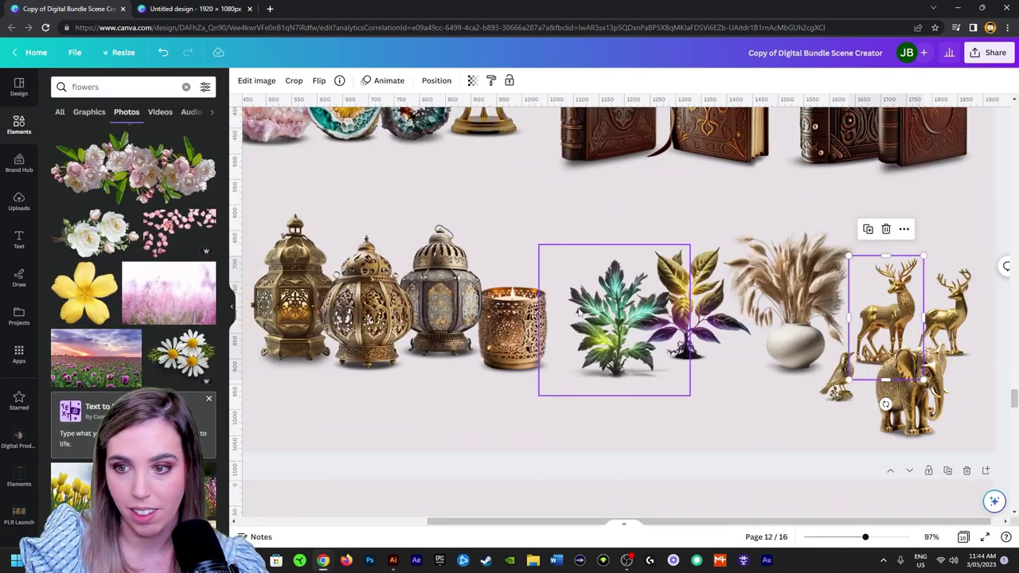
- Paste the gold deer into the design, standing it beside the laptop in front of the grey plant pot at a slightly reduced size
click(205, 8)
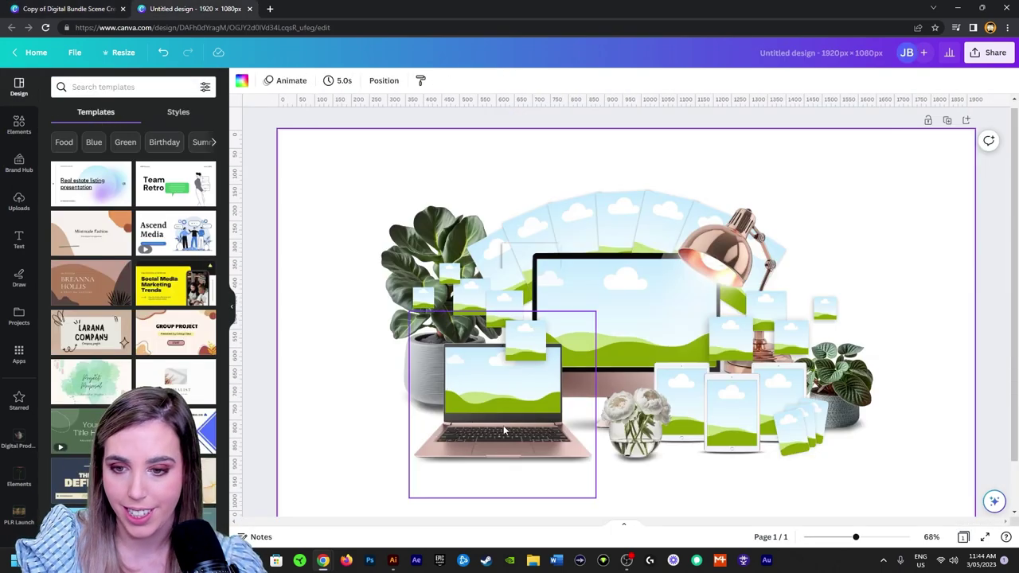
key(ctrl+v)
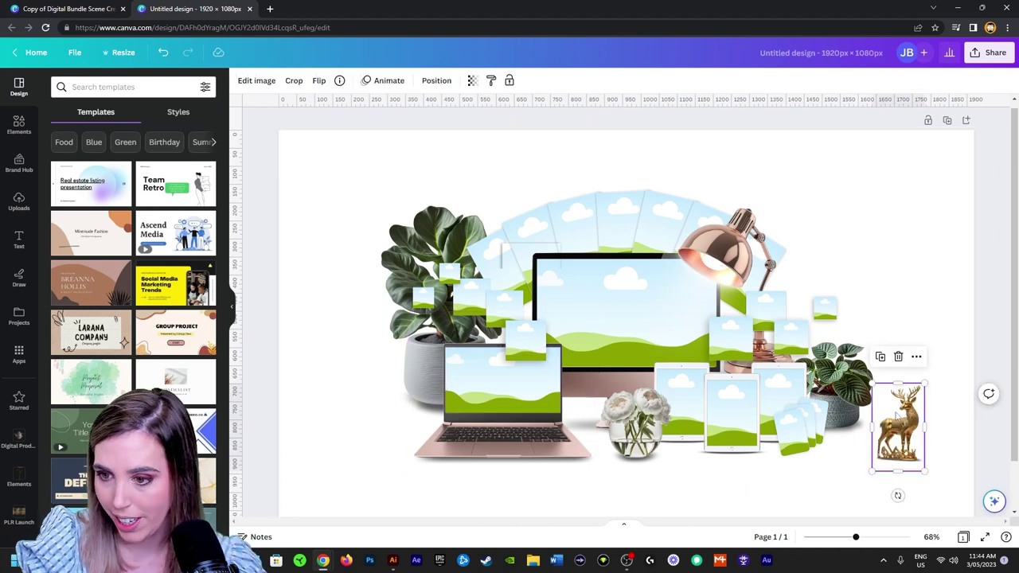
drag(899, 424, 436, 351)
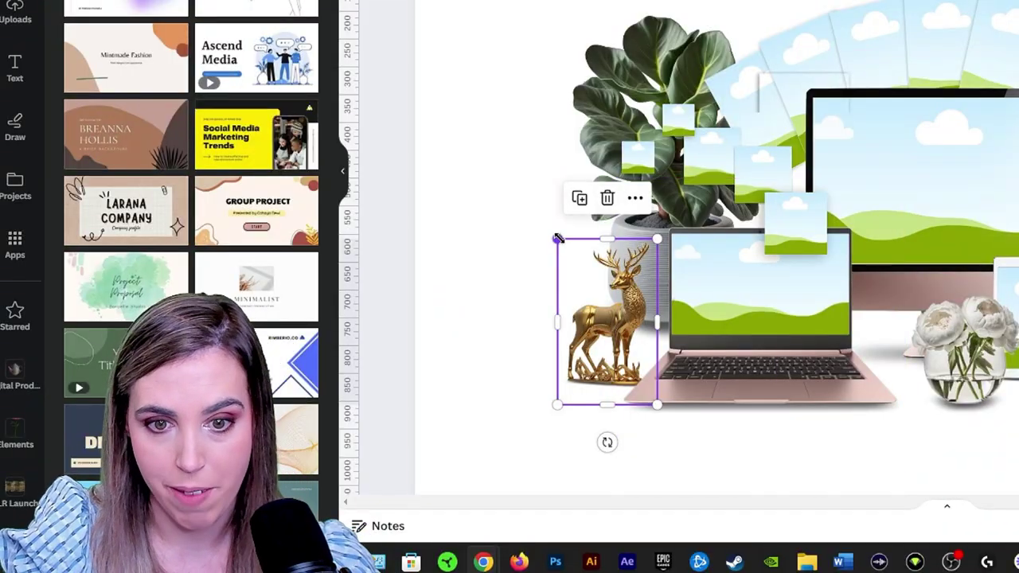
drag(560, 238, 561, 245)
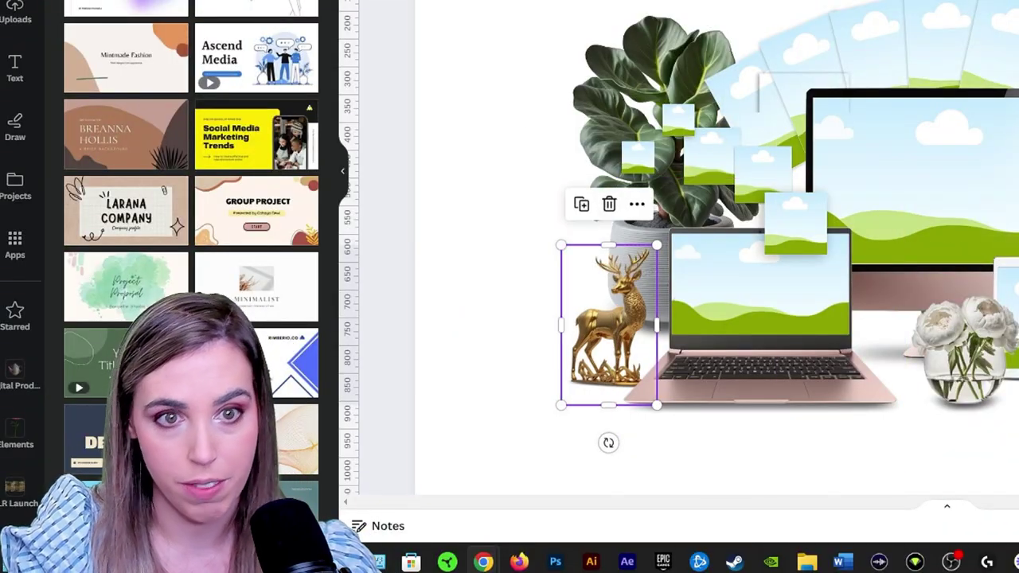
click(390, 4)
scroll(191, 239, down, 5)
click(284, 59)
scroll(296, 139, down, 3)
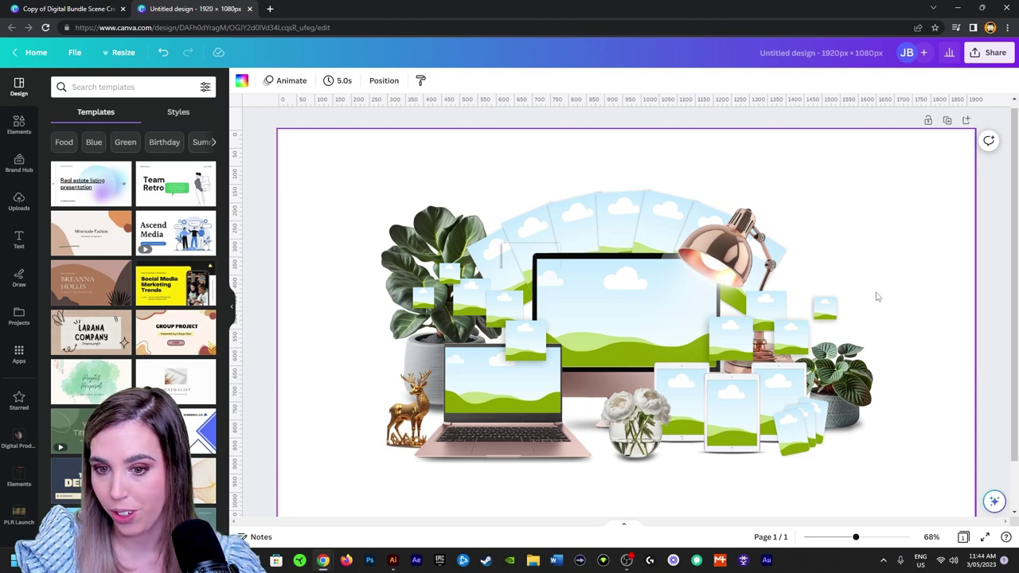
- Select all scene elements together and scale them up slightly from the centre of the page
ctrl+scroll(876, 297, down, 2)
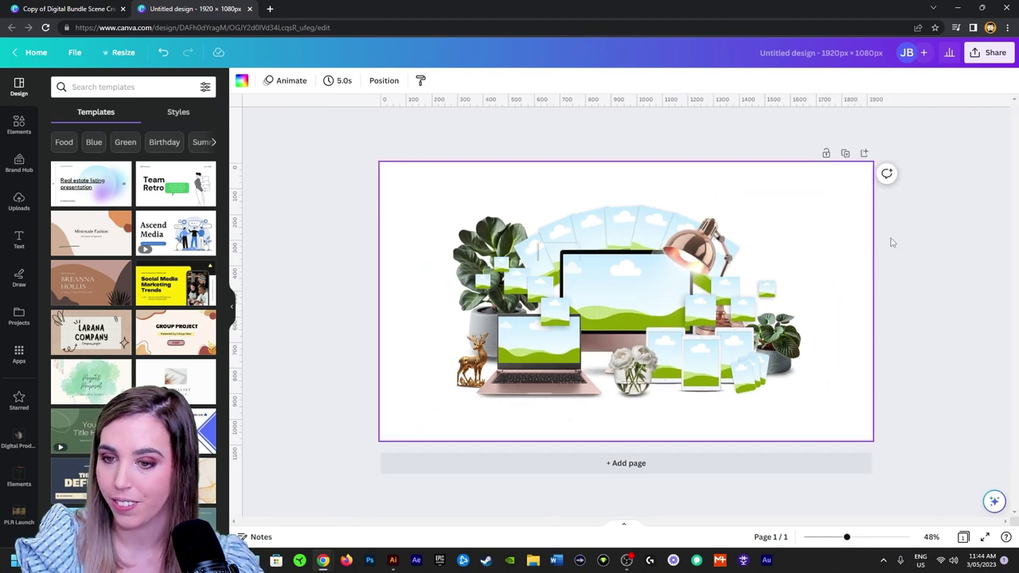
drag(875, 422, 456, 247)
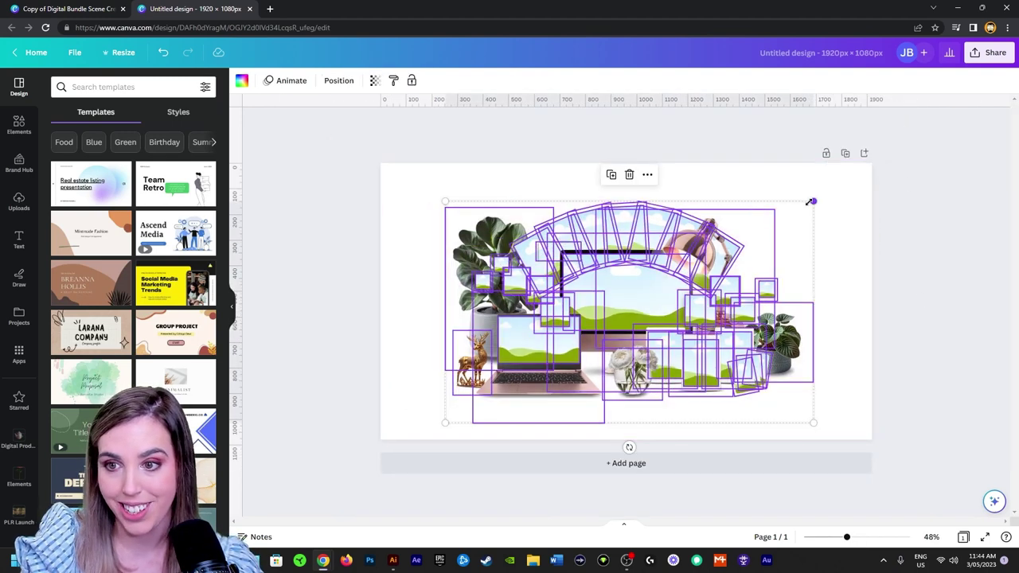
alt+drag(809, 201, 821, 197)
click(879, 268)
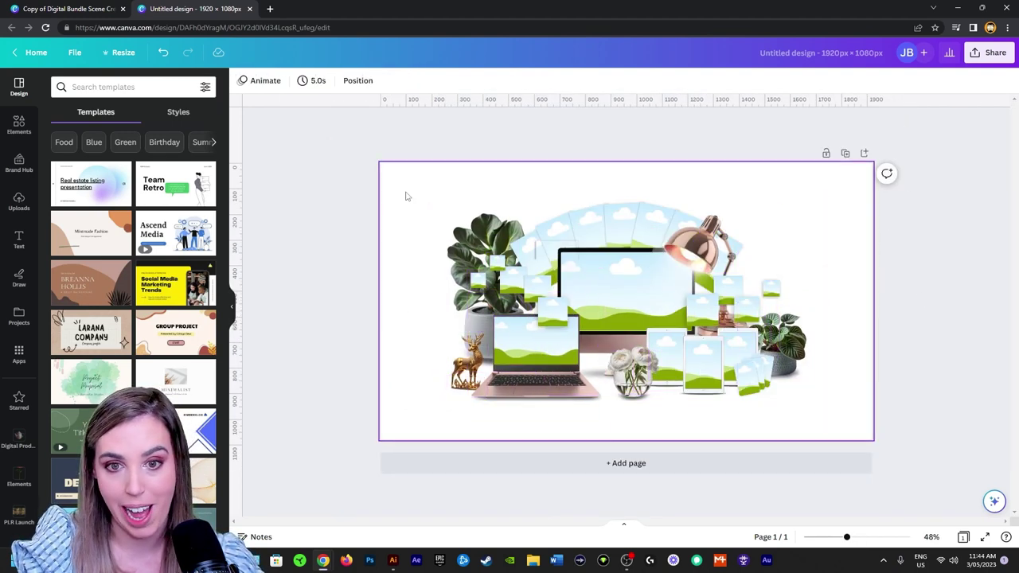
- Set the page background to the pale greyish-pink swatch at the end of the Bossy Lady palette
click(405, 196)
click(241, 81)
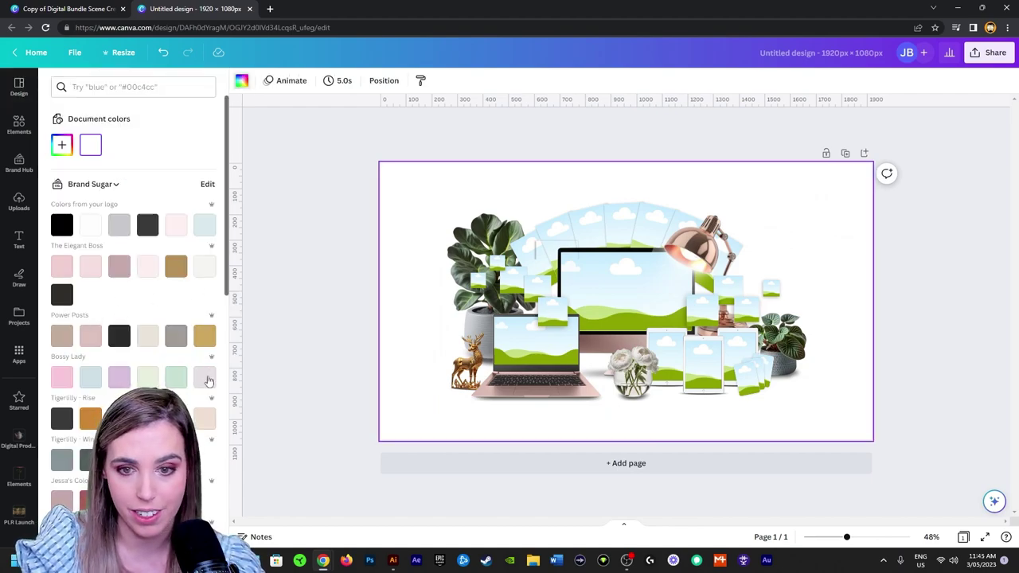
click(205, 379)
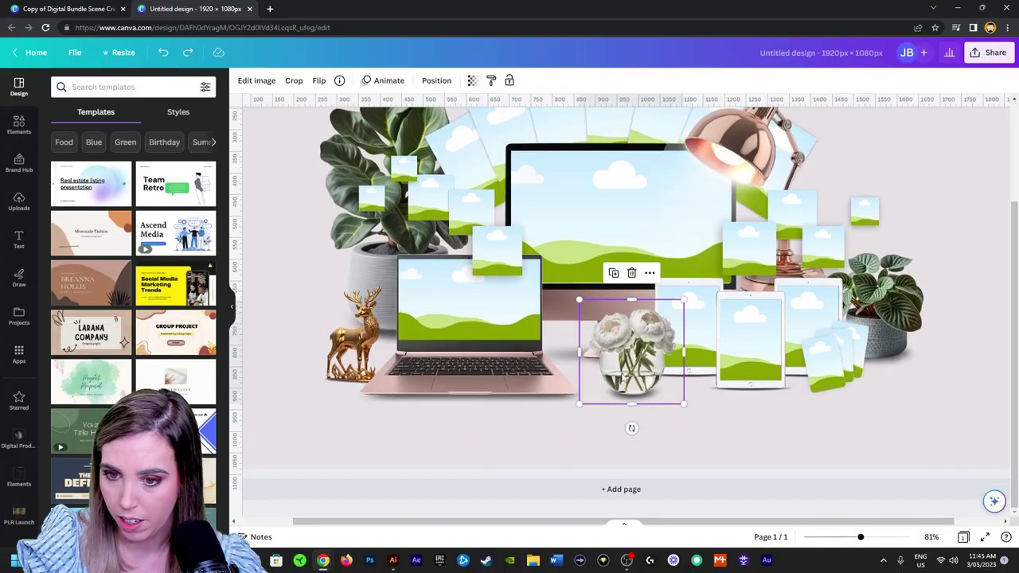
- Make the flower vase slightly smaller and shift it down towards the tablets, in front of the nearest one's lower corner
drag(631, 369, 654, 393)
scroll(651, 448, down, 3)
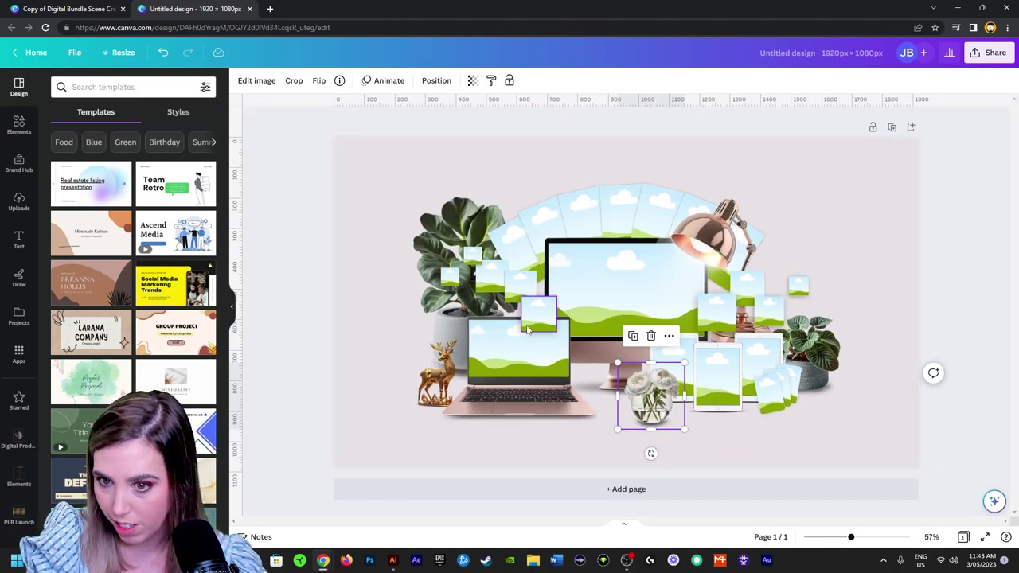
click(879, 352)
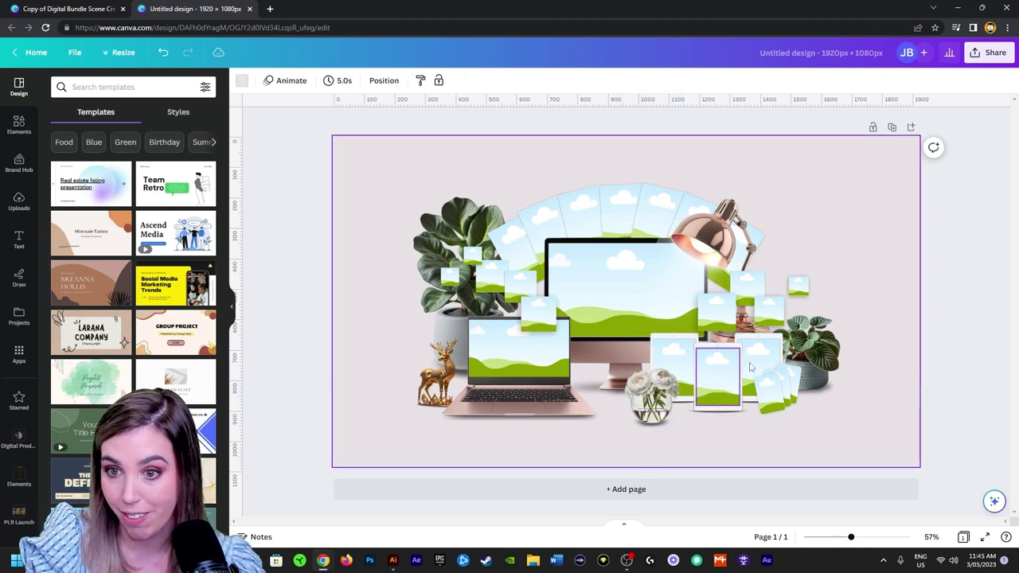
- Shift the cluster of three phones slightly down and outward from the tablets it stands in front of
click(774, 388)
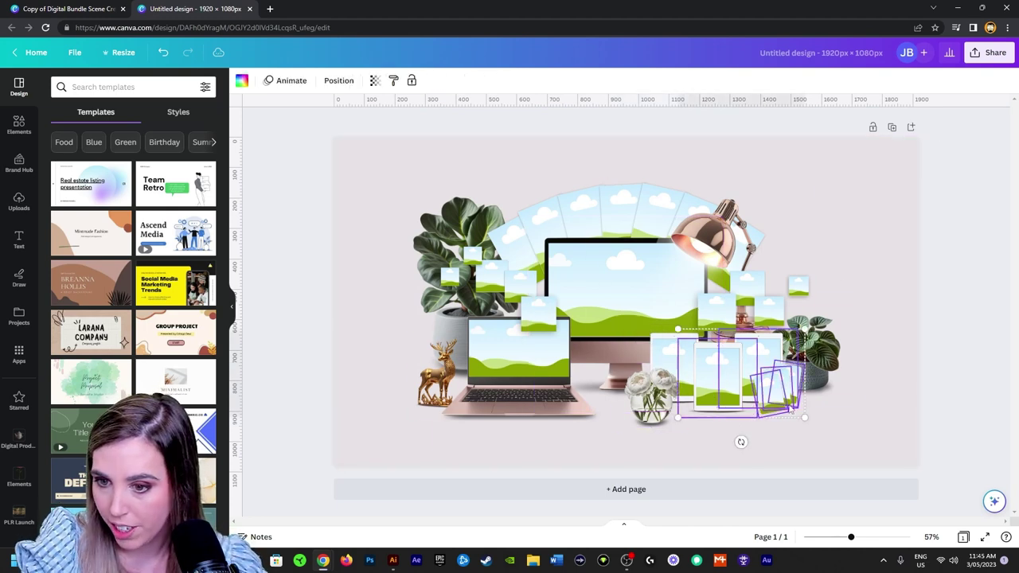
scroll(807, 372, up, 4)
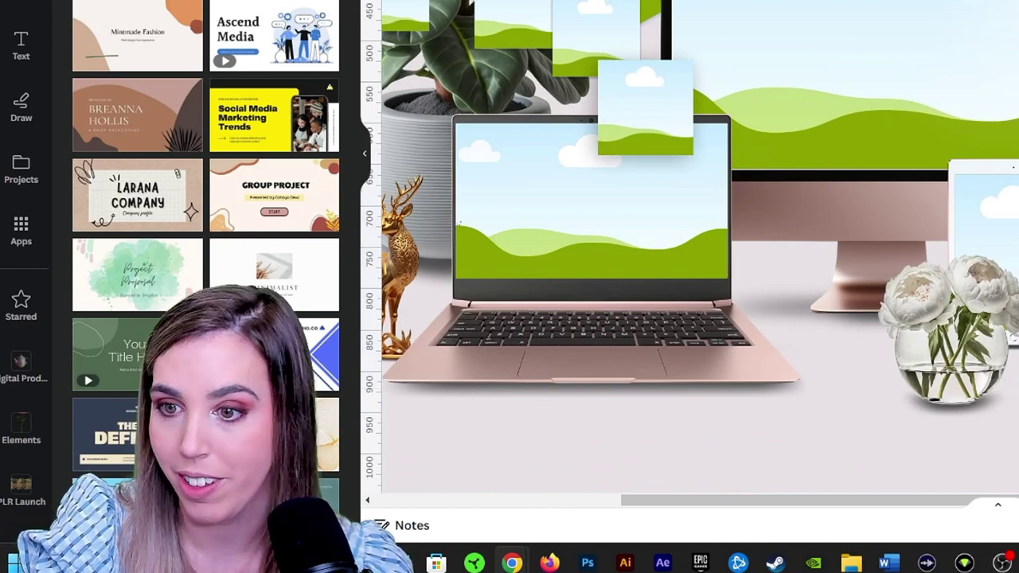
drag(889, 458, 749, 442)
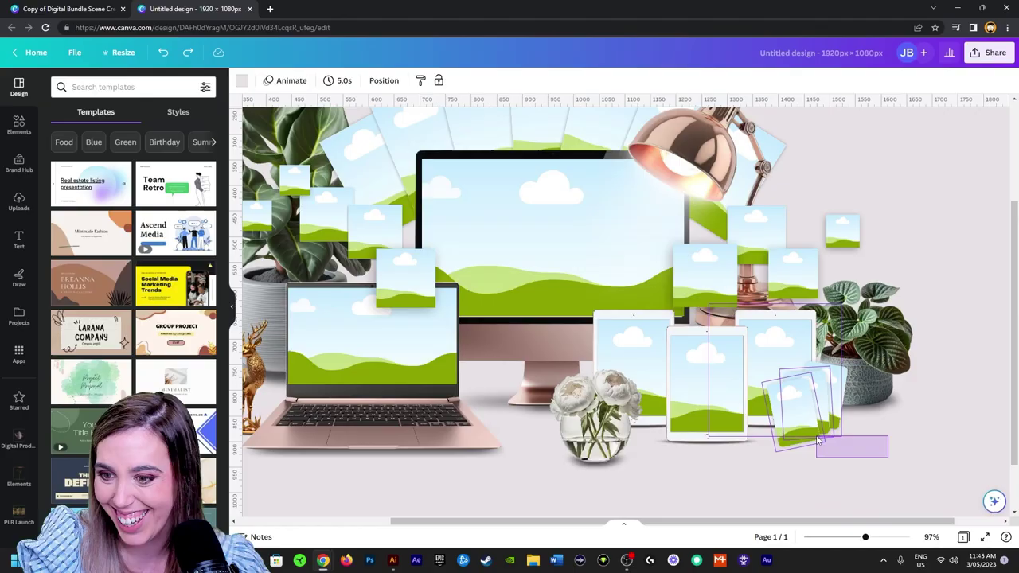
scroll(769, 458, up, 3)
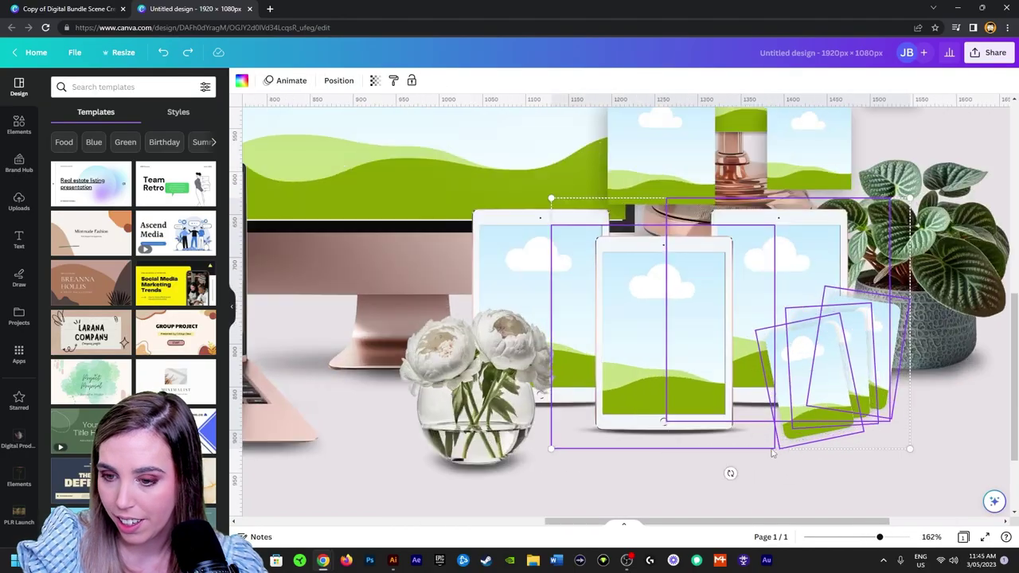
shift+click(664, 342)
click(949, 412)
drag(950, 413, 830, 466)
scroll(874, 420, down, 3)
scroll(875, 420, down, 4)
click(887, 346)
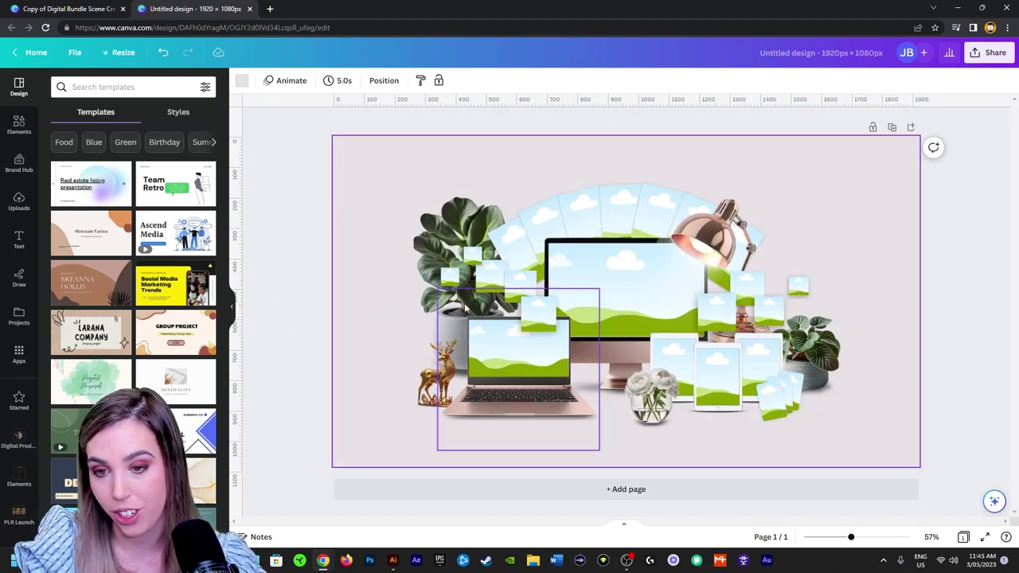
- Enlarge the large potted plant behind the laptop slightly and reposition it beside the fan of papers
click(426, 247)
drag(403, 185, 389, 165)
drag(463, 191, 469, 190)
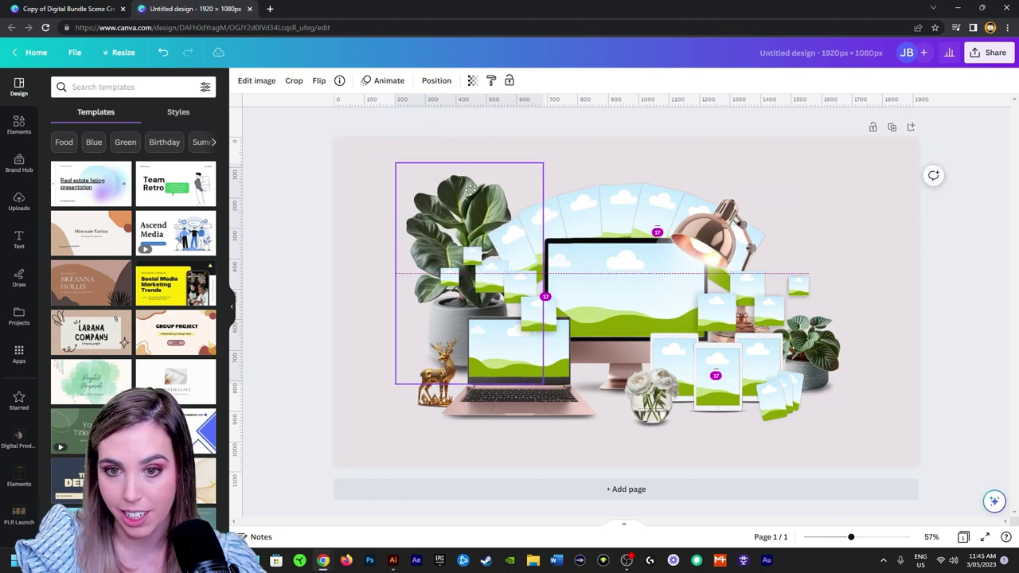
click(380, 202)
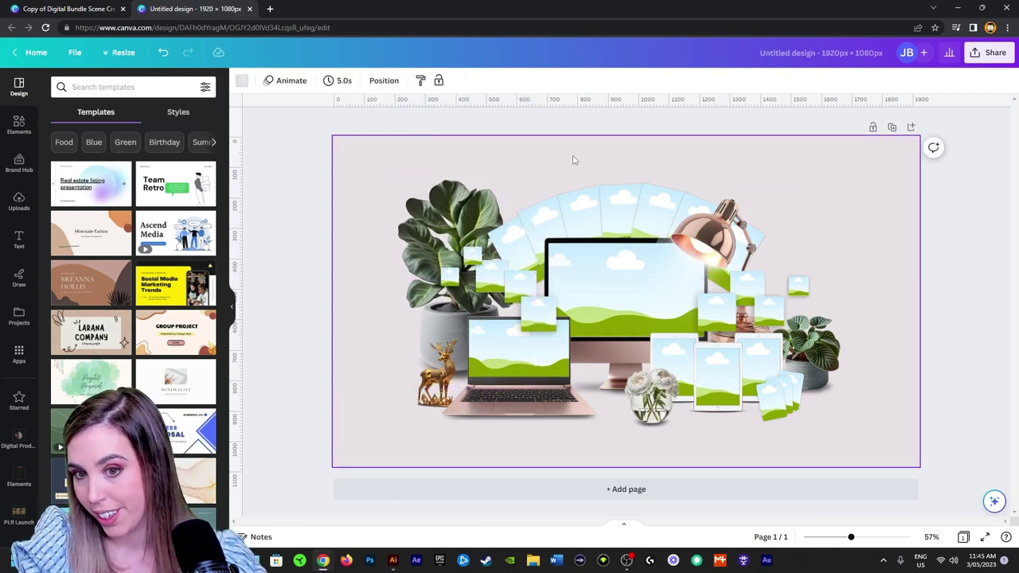
drag(454, 209, 458, 204)
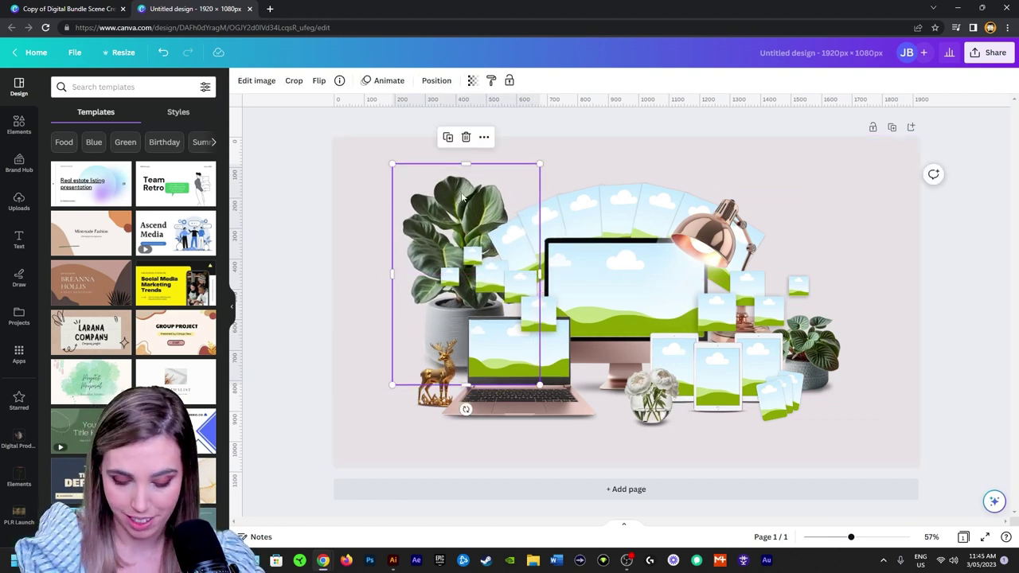
click(423, 413)
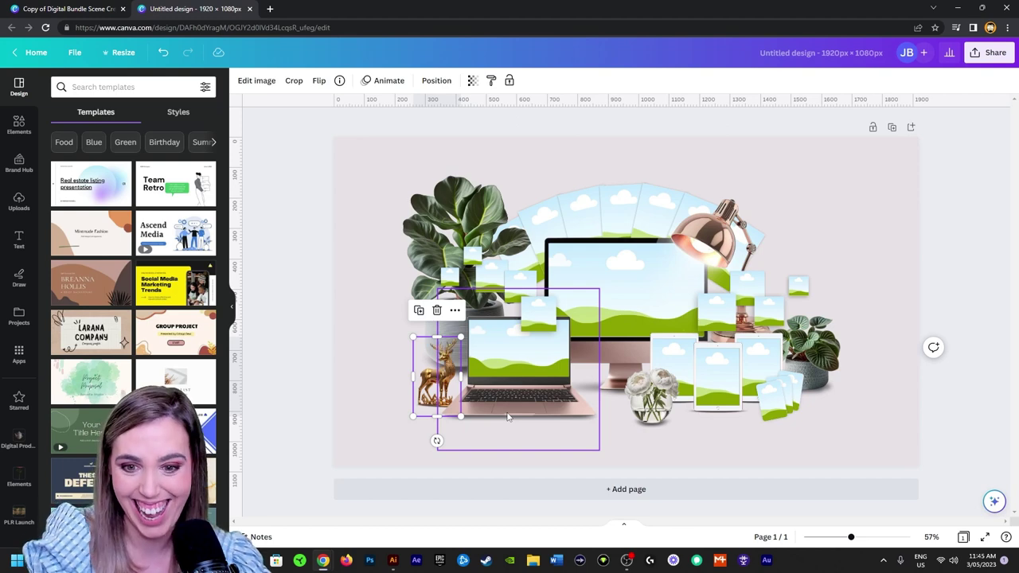
- Set the page background to the dark grey swatch in the logo colours
click(900, 393)
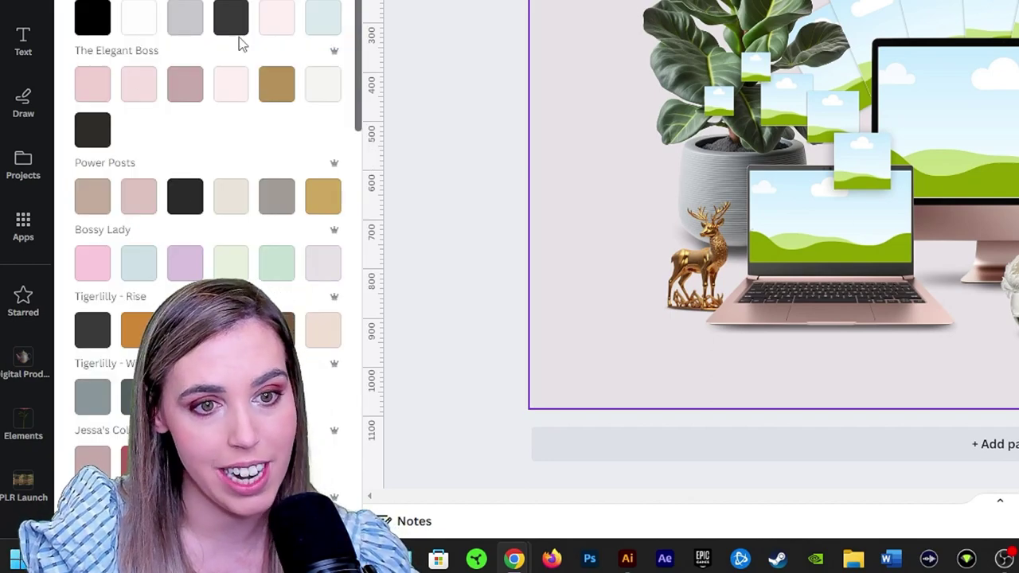
click(237, 31)
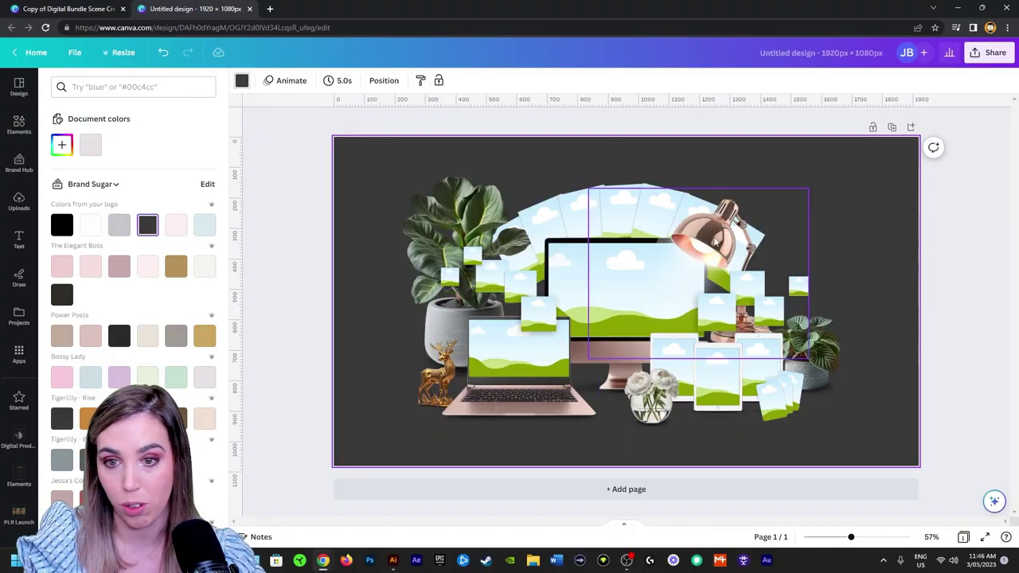
- Copy the horizontal light flare from page 14 of the Scene Creator and place it slightly enlarged on the monitor's top edge
click(79, 8)
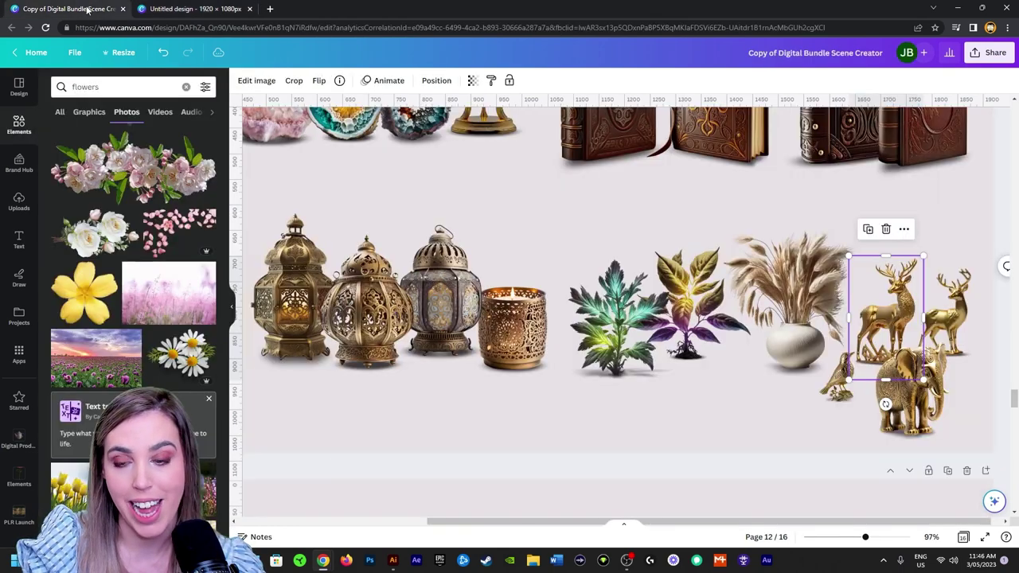
click(964, 537)
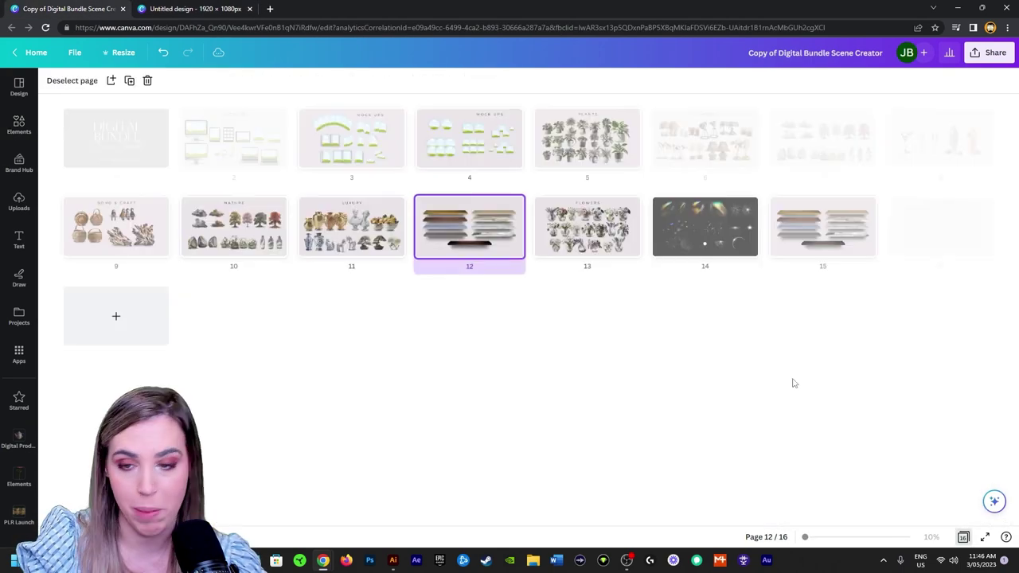
double_click(694, 235)
click(784, 346)
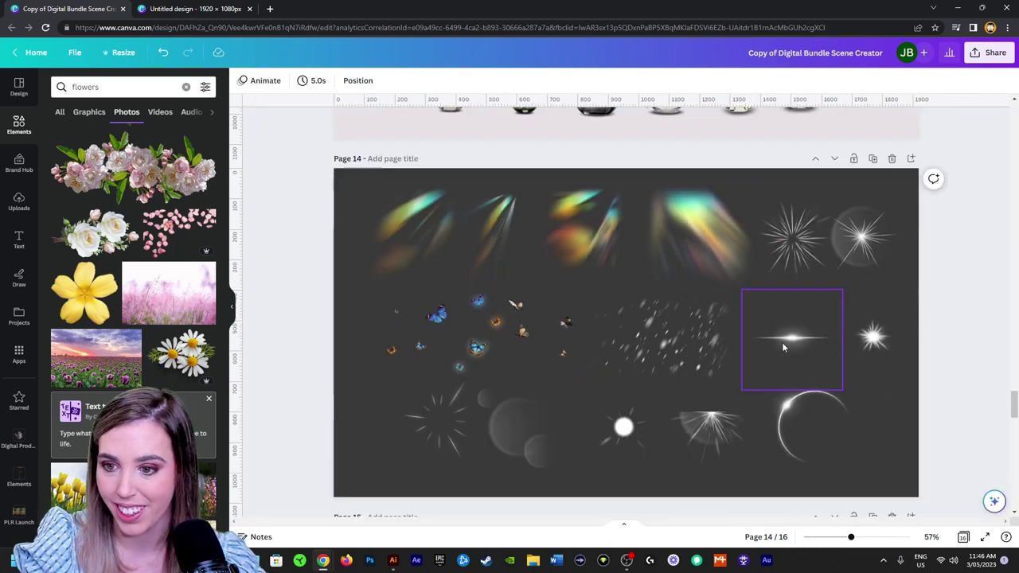
click(191, 8)
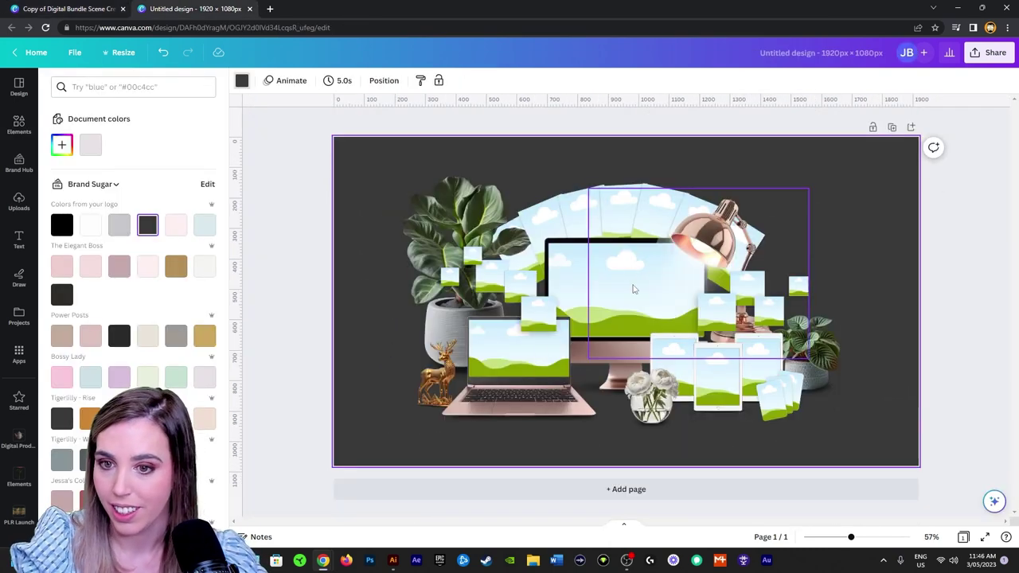
key(ctrl+v)
drag(795, 288, 589, 231)
drag(644, 196, 658, 183)
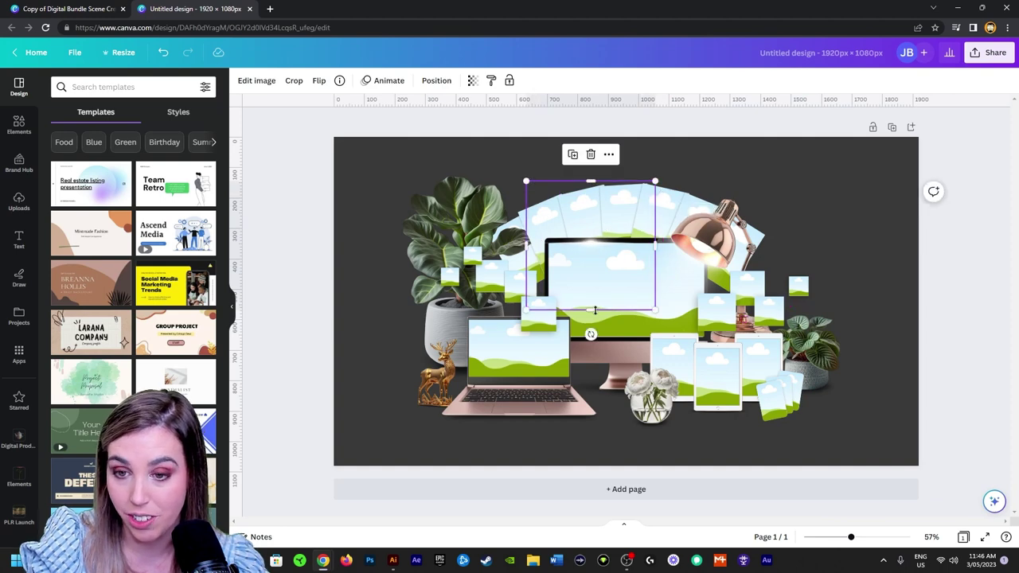
- Copy the translucent circles overlay from page 14 of the Scene Creator and place it greatly enlarged around the large potted plant
click(90, 7)
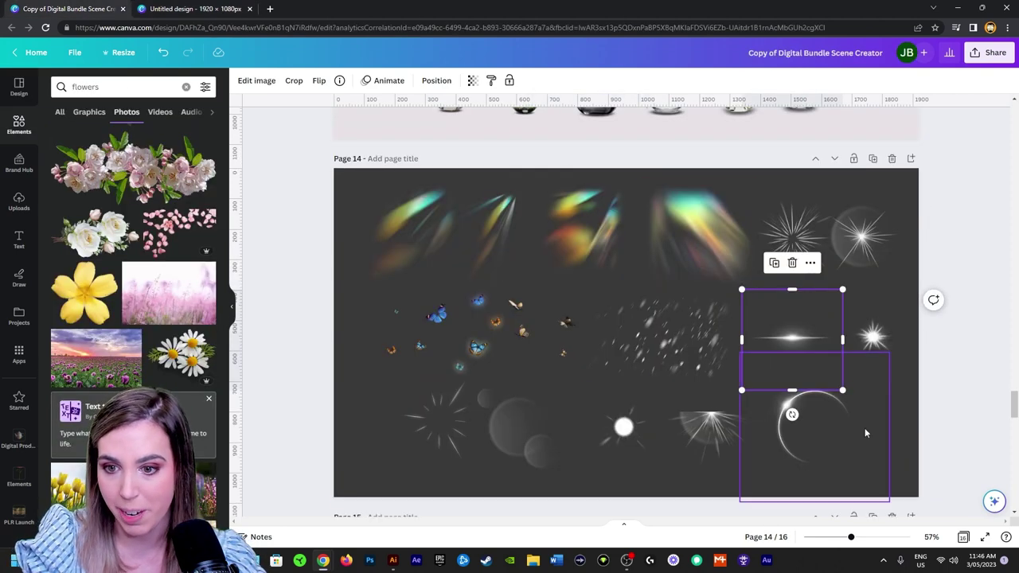
click(883, 461)
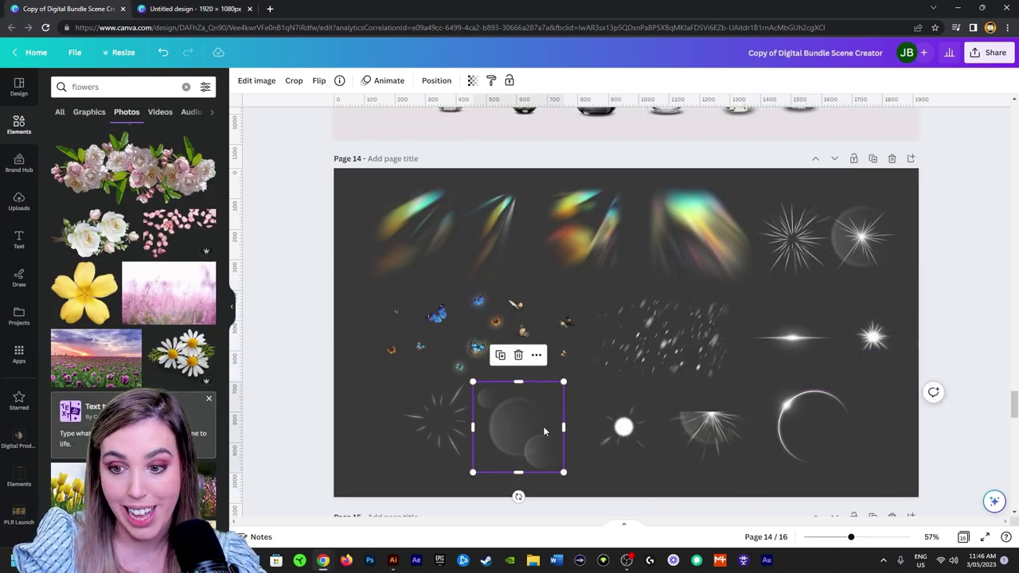
click(180, 8)
key(ctrl+v)
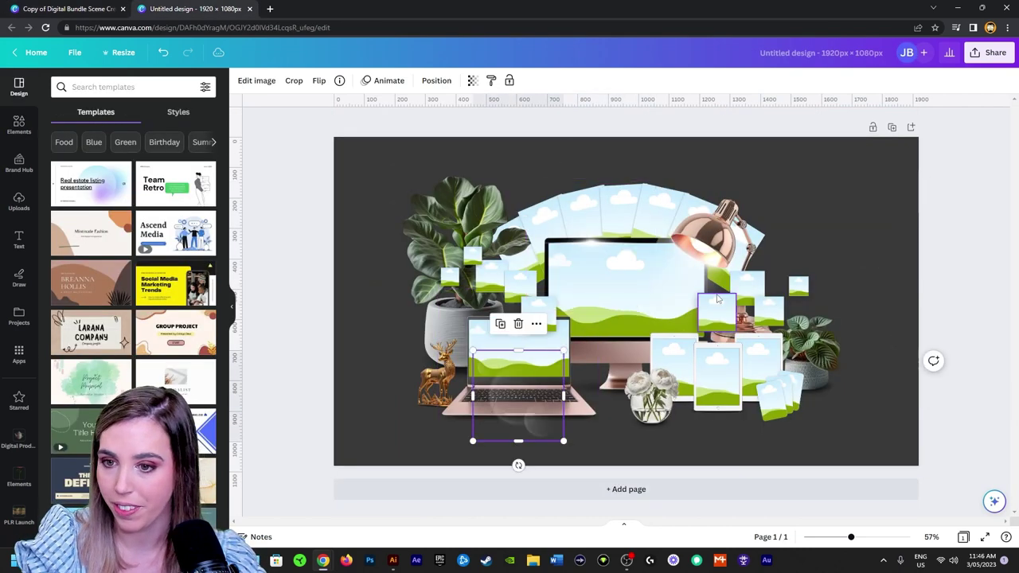
drag(562, 351, 727, 226)
drag(603, 335, 445, 330)
click(879, 441)
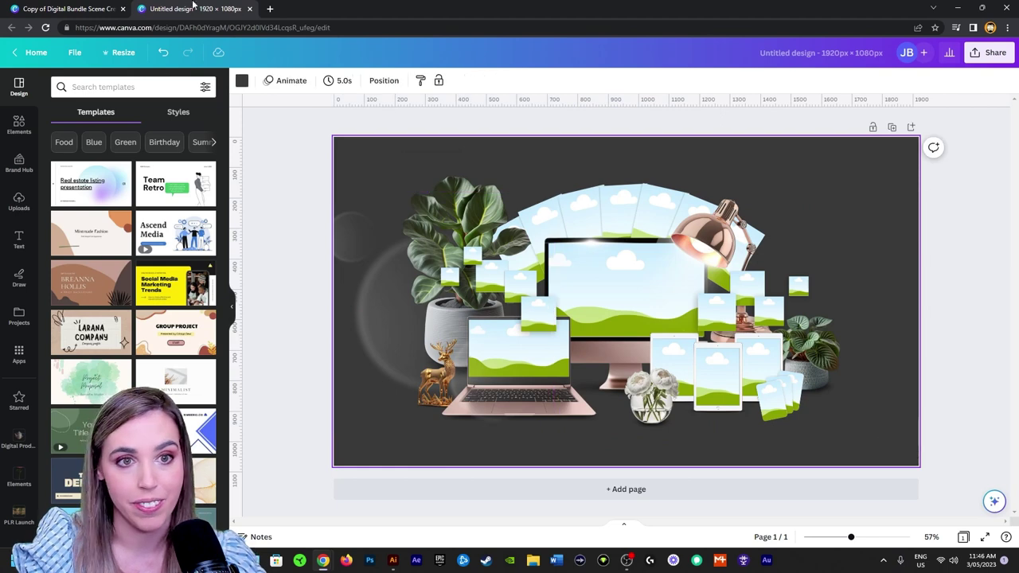
- Copy the white particle streaks from page 14 of the Scene Creator and place them enlarged over the right part of the scene
click(88, 9)
click(658, 370)
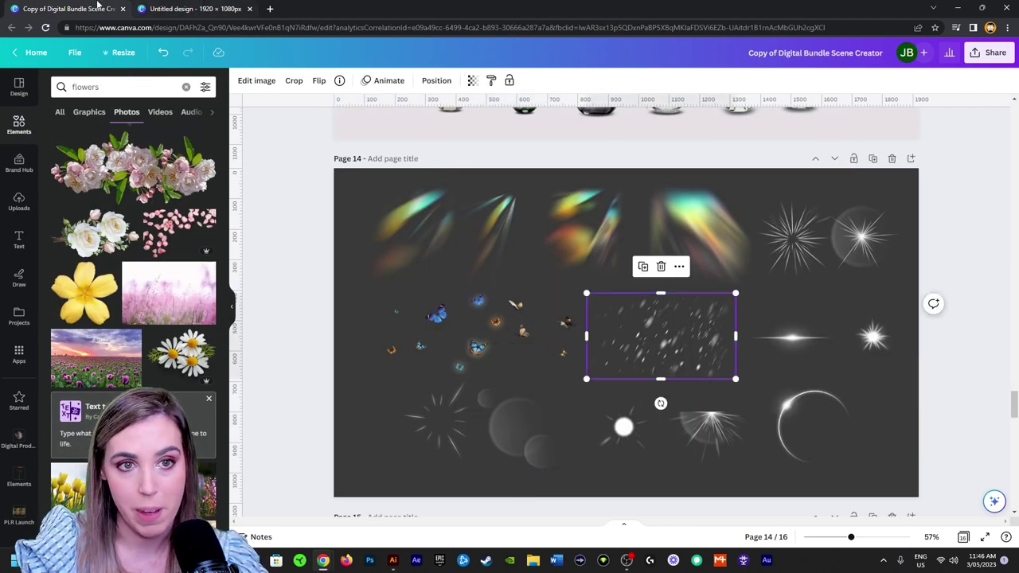
click(188, 9)
key(ctrl+v)
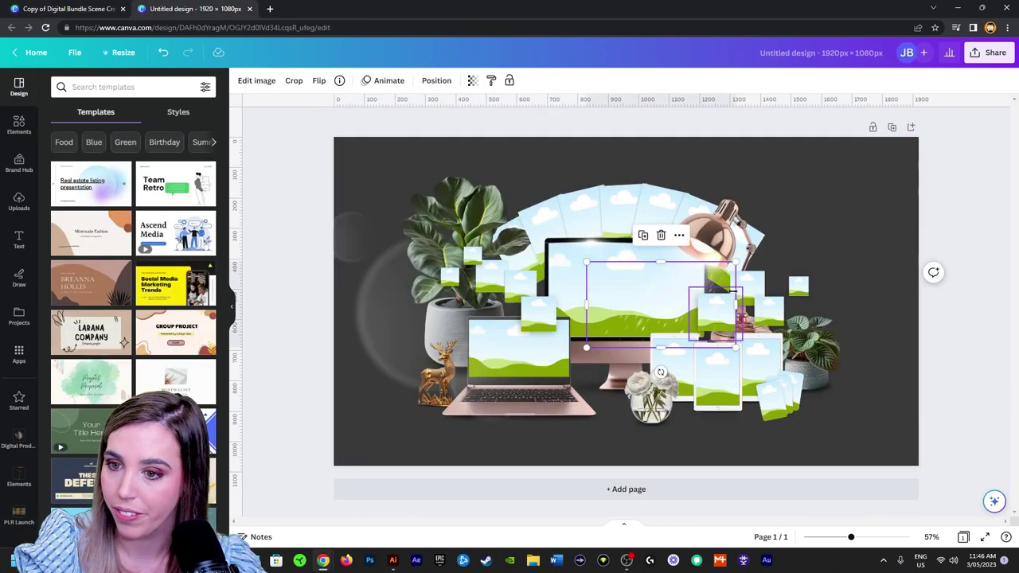
drag(737, 262, 973, 126)
drag(714, 175, 876, 223)
- Lower the particle overlay's opacity and shift it slightly inward along the scene's right side
click(474, 80)
drag(471, 123, 399, 127)
drag(857, 246, 828, 246)
drag(873, 314, 851, 314)
click(808, 460)
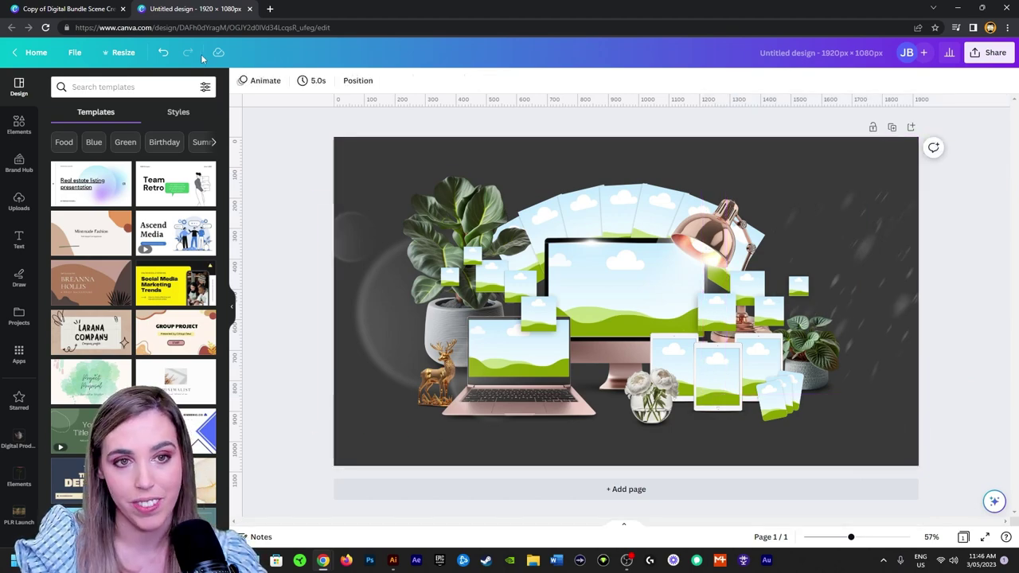
- Copy the grain texture from page 16 of the Scene Creator and enlarge it in the scene design until it covers the whole page
click(68, 9)
scroll(660, 414, down, 4)
scroll(711, 396, down, 2)
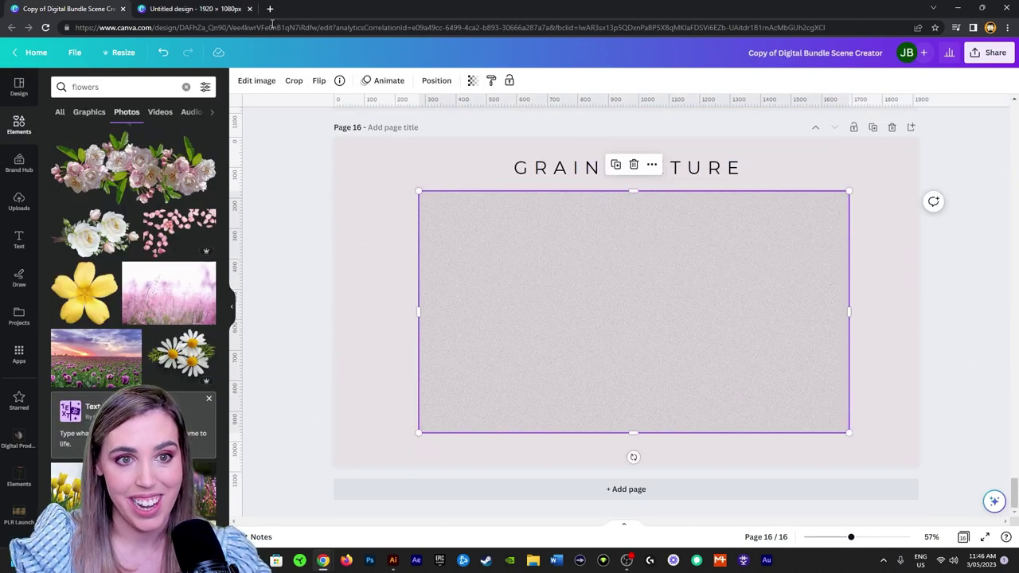
click(223, 8)
key(ctrl+v)
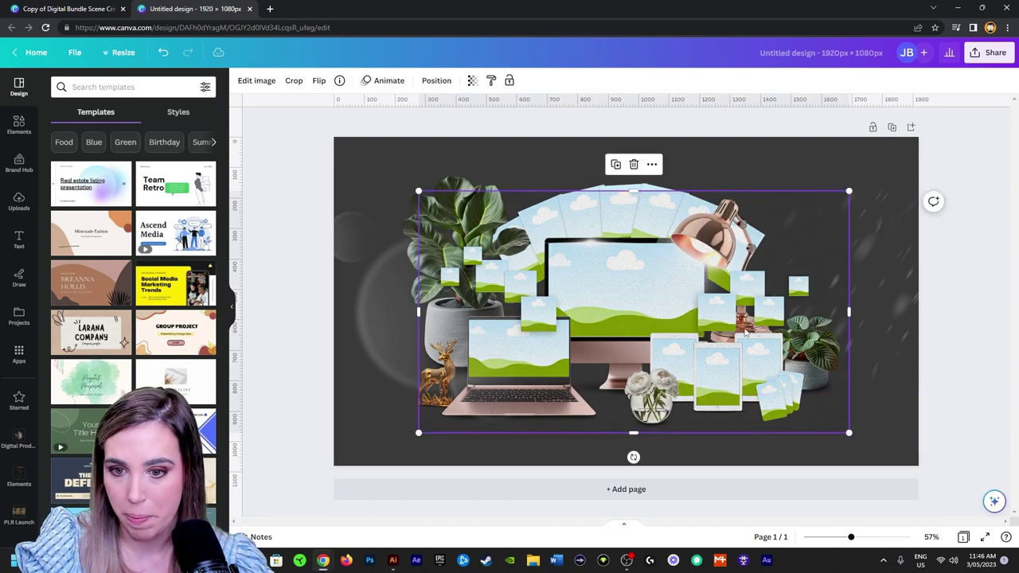
drag(849, 191, 958, 144)
drag(776, 462, 771, 451)
scroll(629, 311, up, 5)
scroll(630, 309, down, 6)
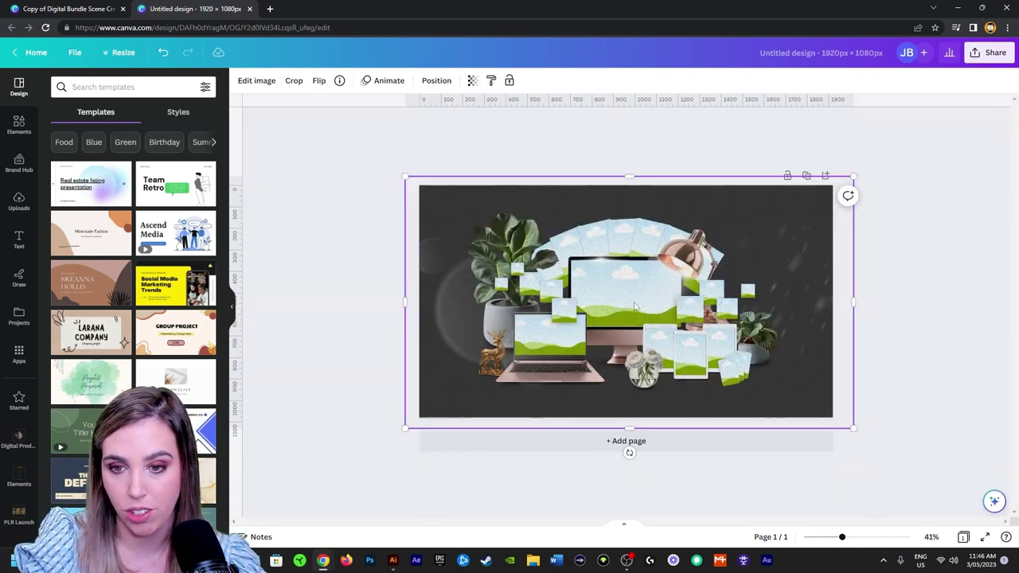
- Lower the grain texture's opacity until only a very faint grain remains over the scene
click(471, 83)
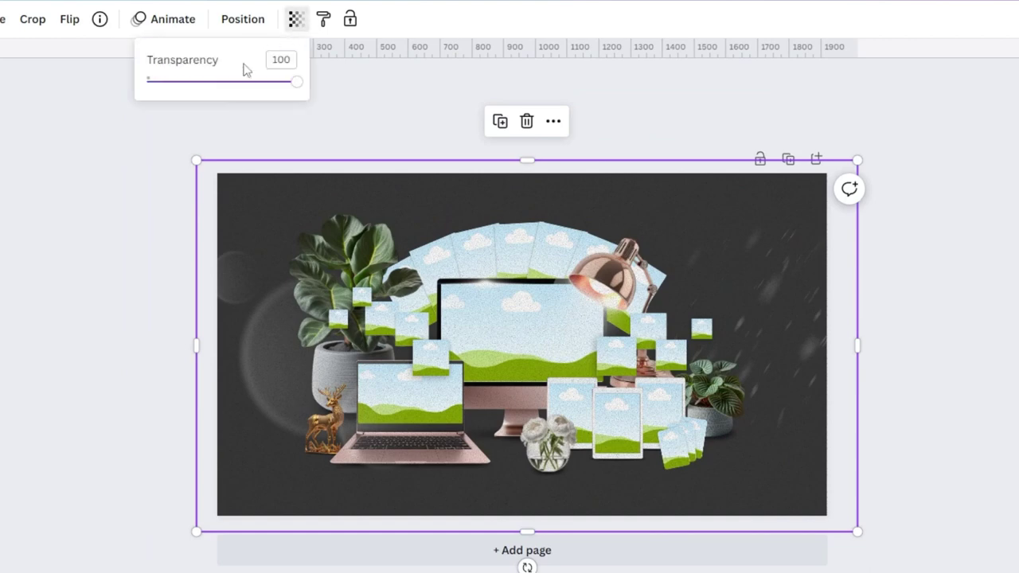
drag(151, 82, 164, 88)
click(152, 232)
scroll(672, 317, up, 3)
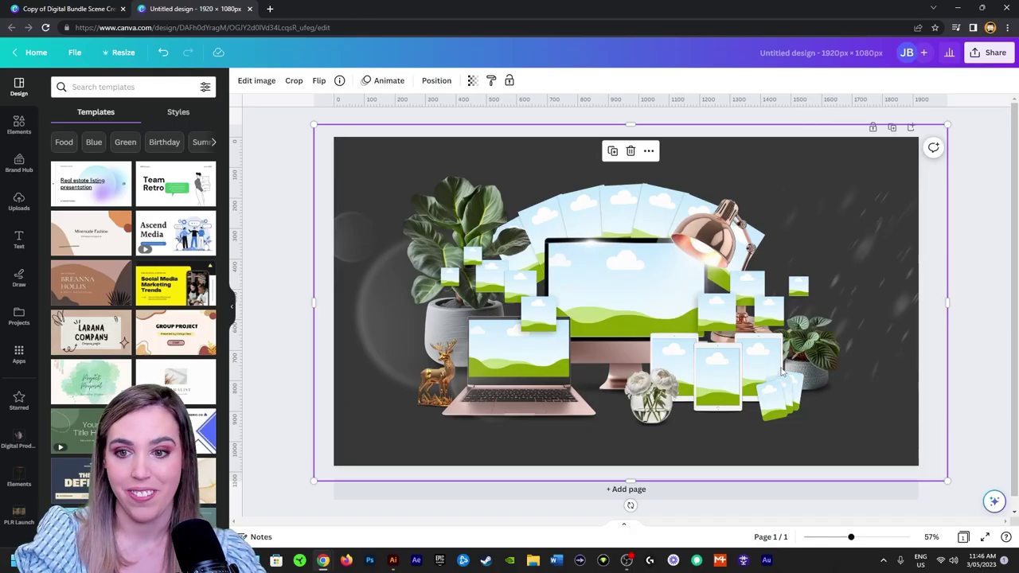
- Switch to the Scene Creator design and show all its pages as a thumbnail overview
click(110, 8)
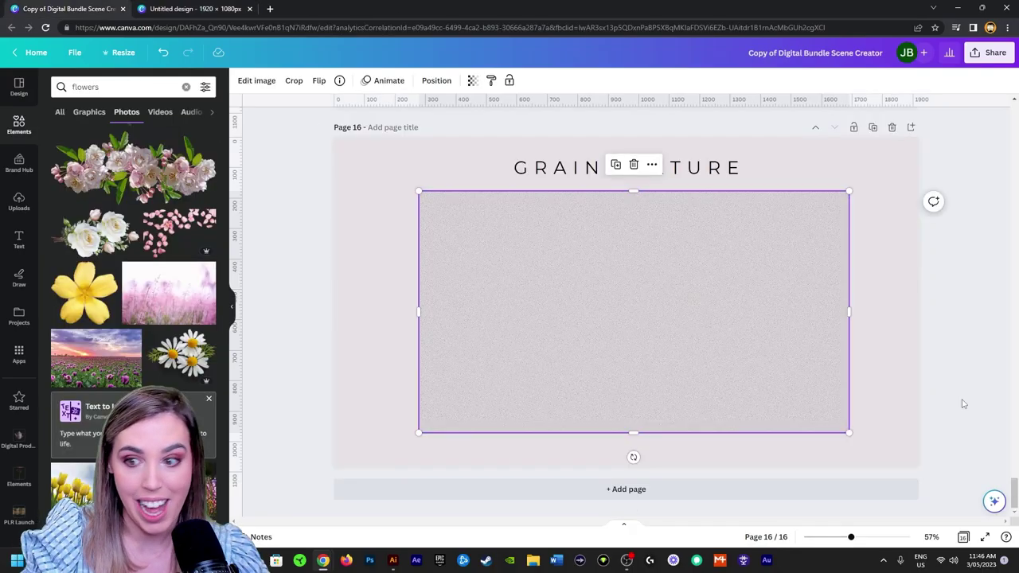
click(964, 537)
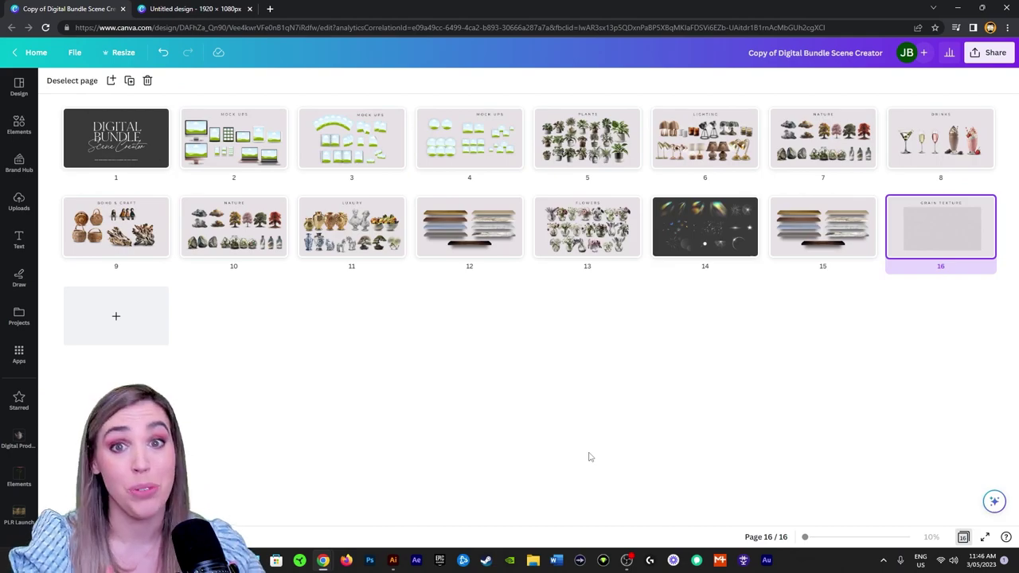